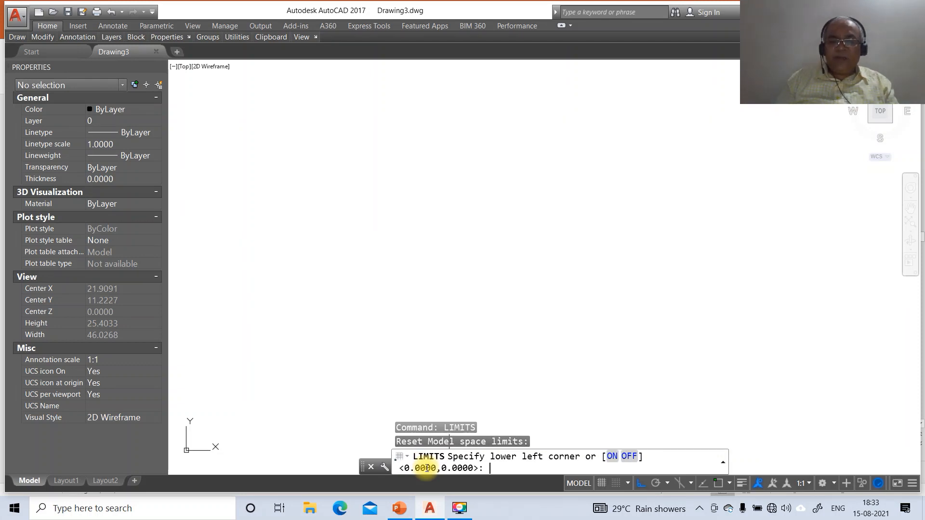
# Step: Set the model space limits from the default lower-left corner 0,0 to the upper-right corner 297,210
pyautogui.press('Return')
pyautogui.write('2')
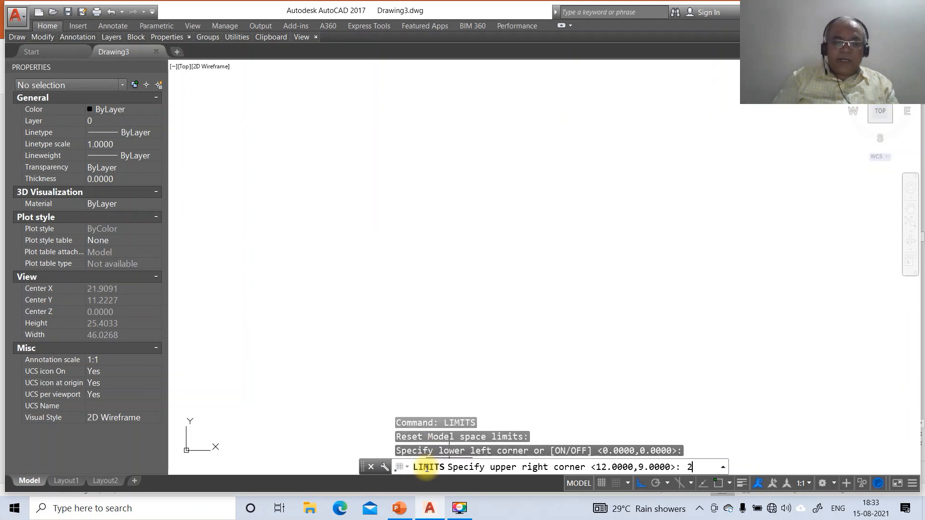
pyautogui.write('97,210')
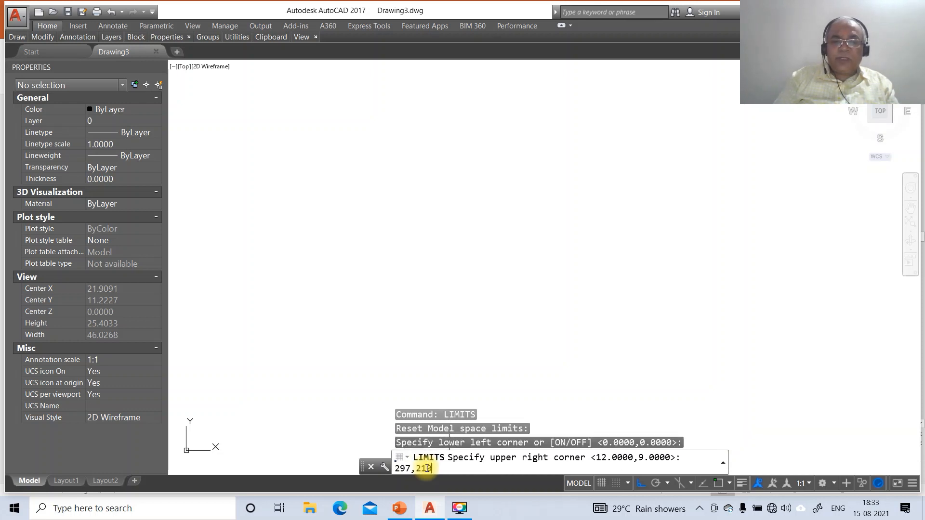
pyautogui.press('Return')
# Step: Draw a long horizontal base line across the sheet and a vertical line about 175 units high rising from its right end
pyautogui.write('z')
pyautogui.press('Return')
pyautogui.write('a')
pyautogui.press('Return')
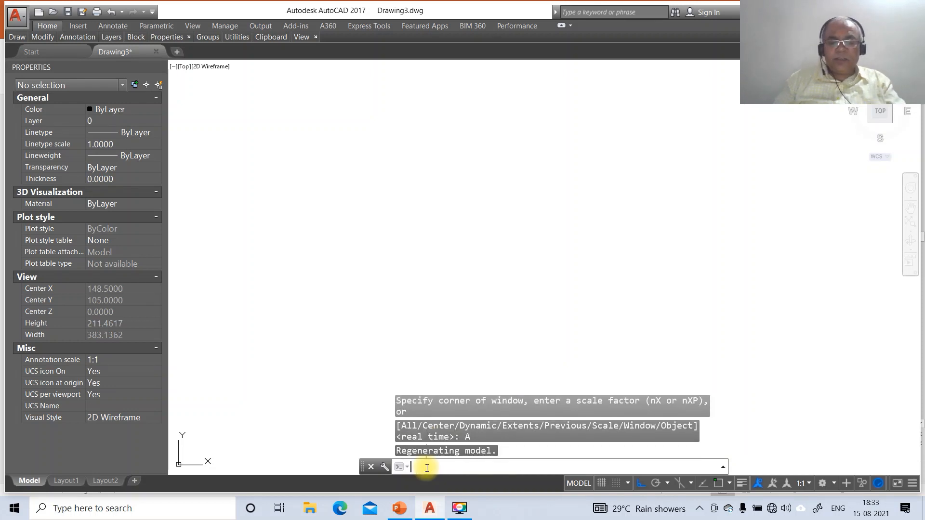
pyautogui.write('L')
pyautogui.press('Return')
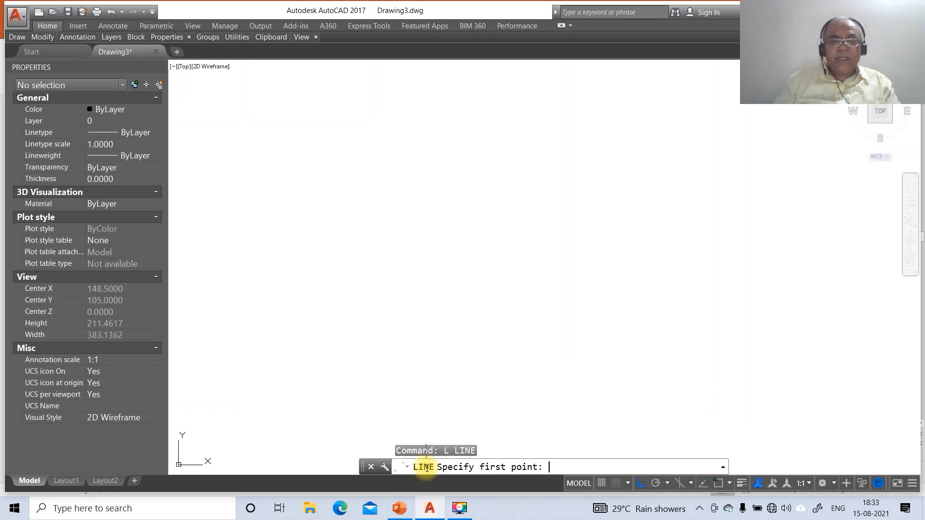
pyautogui.click(175, 409)
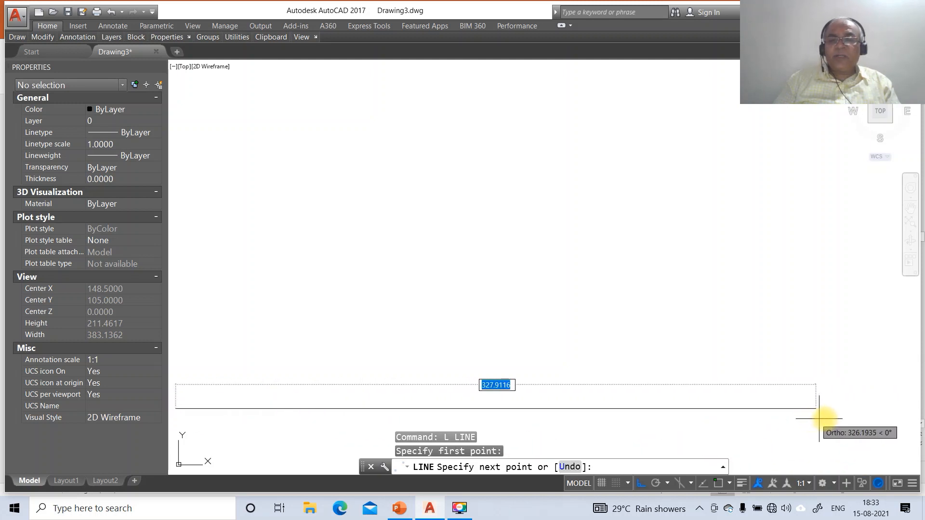
pyautogui.click(863, 417)
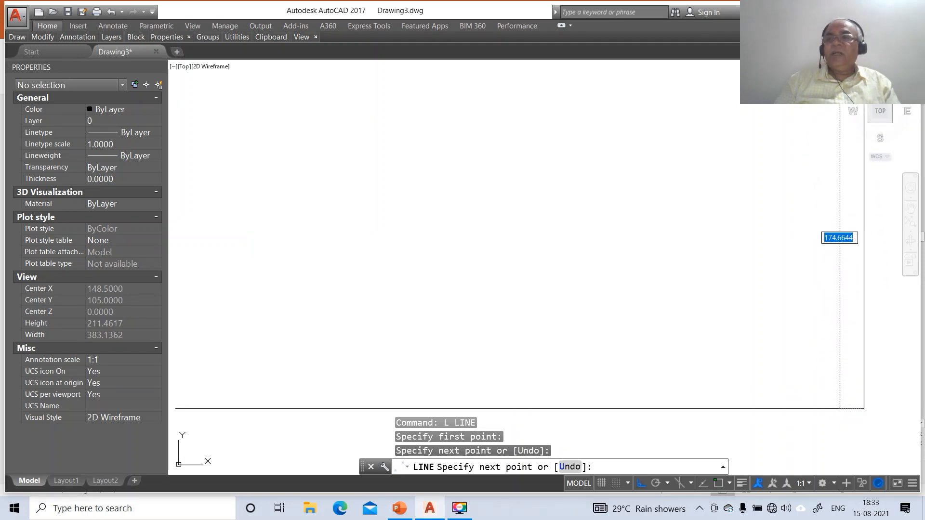
pyautogui.click(864, 66)
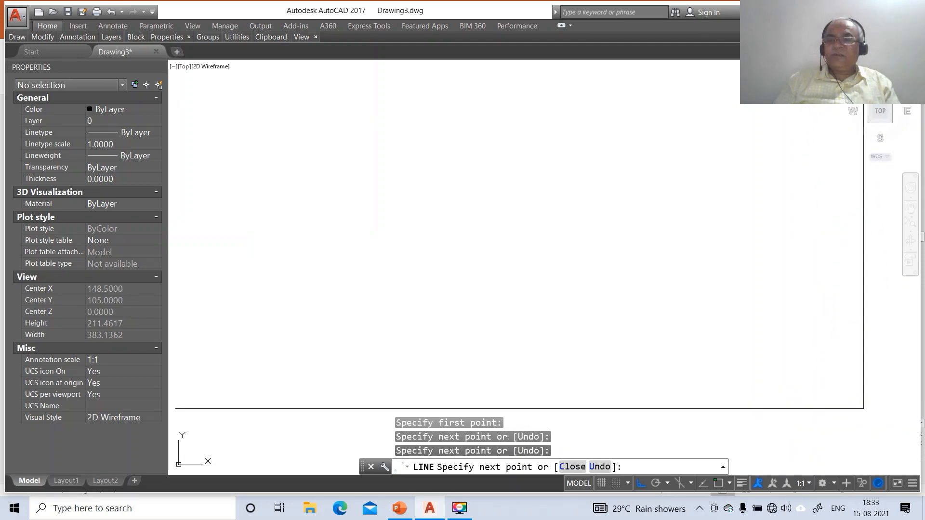
pyautogui.press('Return')
# Step: Offset the vertical line 297 units to the left
pyautogui.write('o')
pyautogui.press('Return')
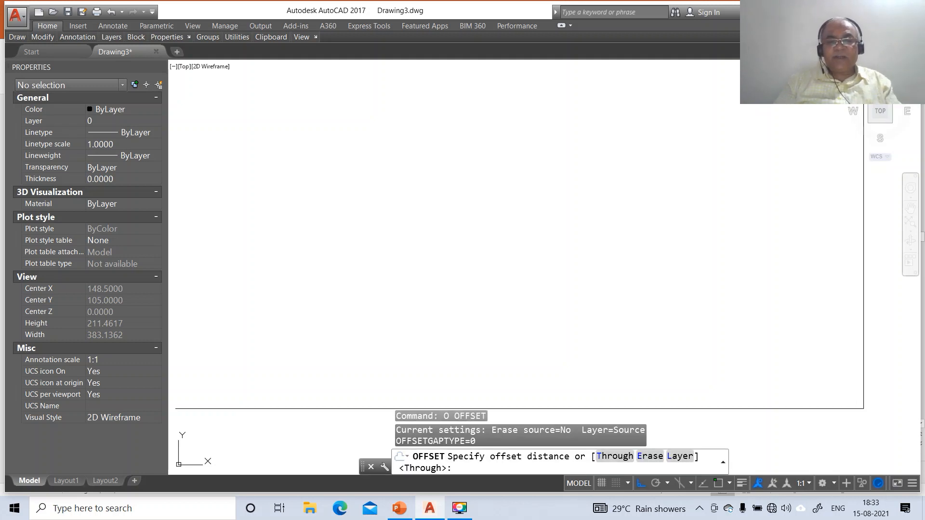
pyautogui.write('297')
pyautogui.press('Return')
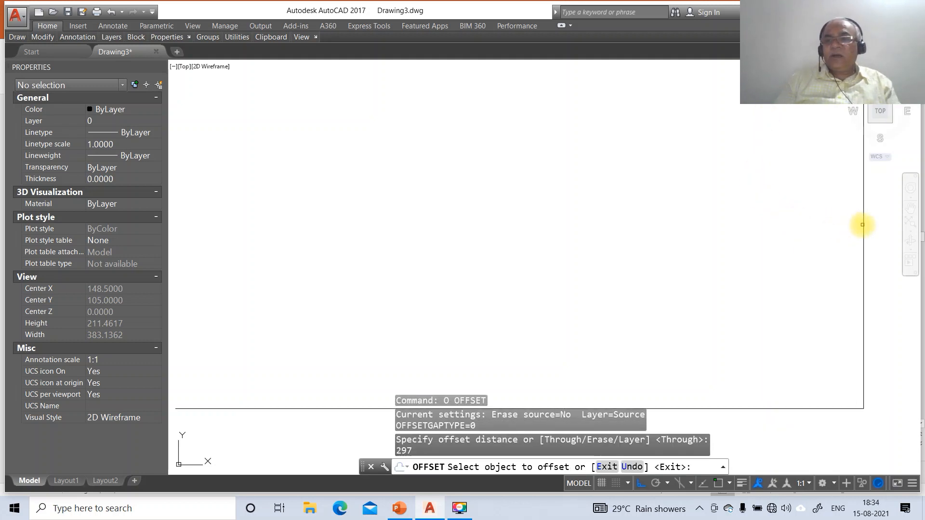
pyautogui.click(862, 225)
pyautogui.click(826, 229)
pyautogui.press('Return')
# Step: Offset the horizontal base line 210 units upward
pyautogui.press('Return')
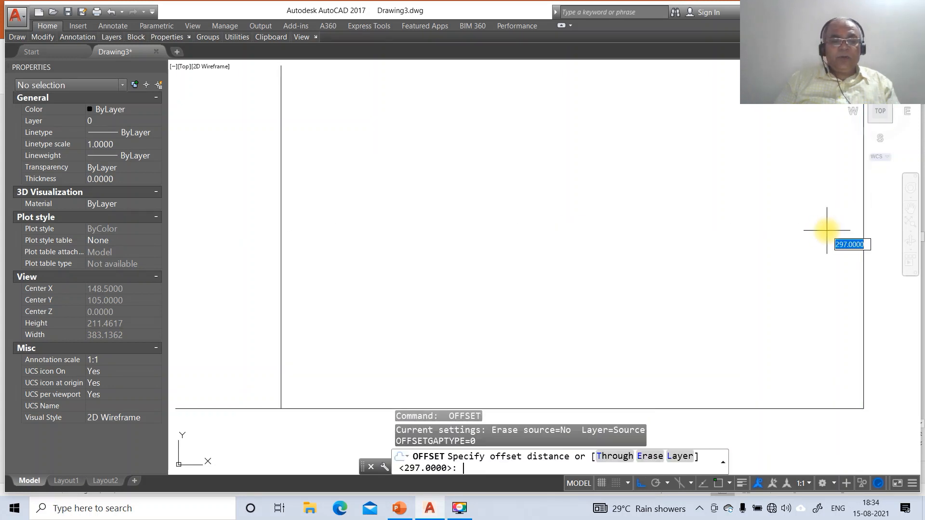
pyautogui.write('210')
pyautogui.press('Return')
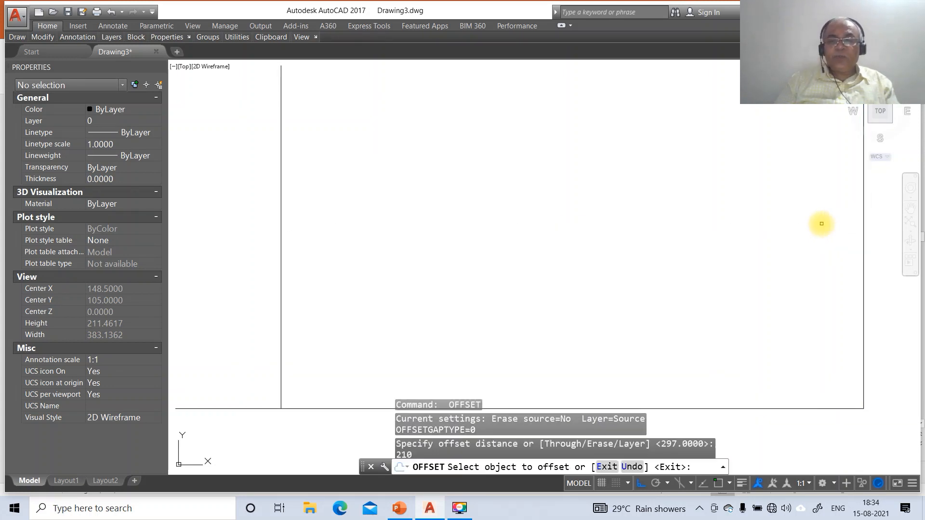
pyautogui.click(331, 407)
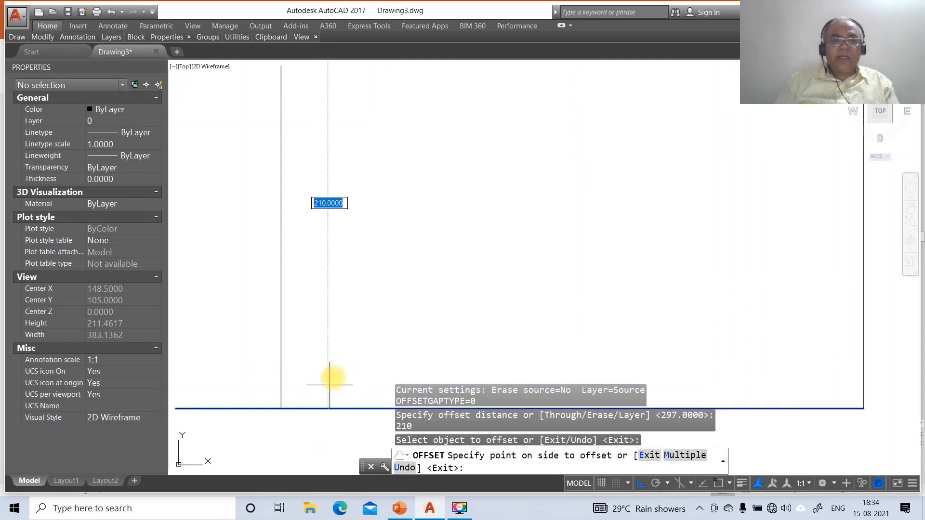
pyautogui.click(338, 367)
# Step: Fillet the left vertical line with the upper horizontal line at radius 0 to form a sharp upper-left corner
pyautogui.write('z')
pyautogui.press('Return')
pyautogui.write('e')
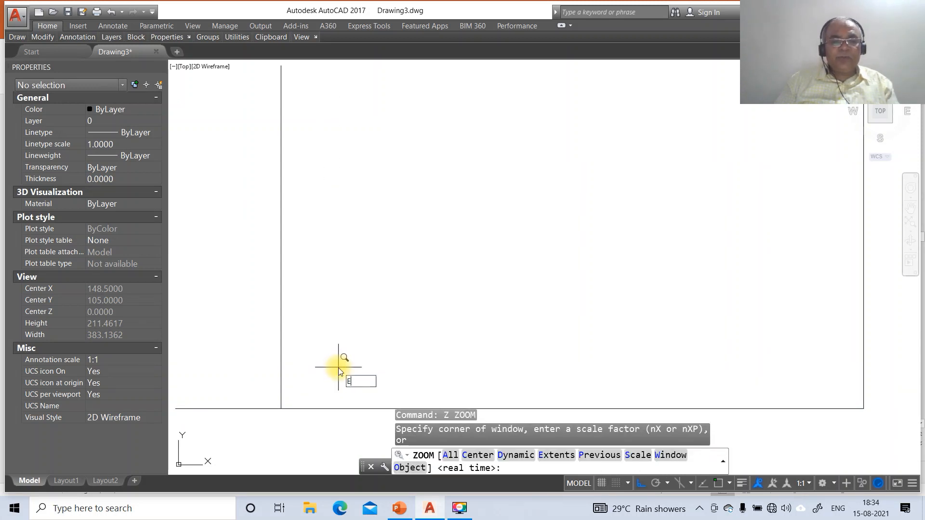
pyautogui.press('Return')
pyautogui.press('Return')
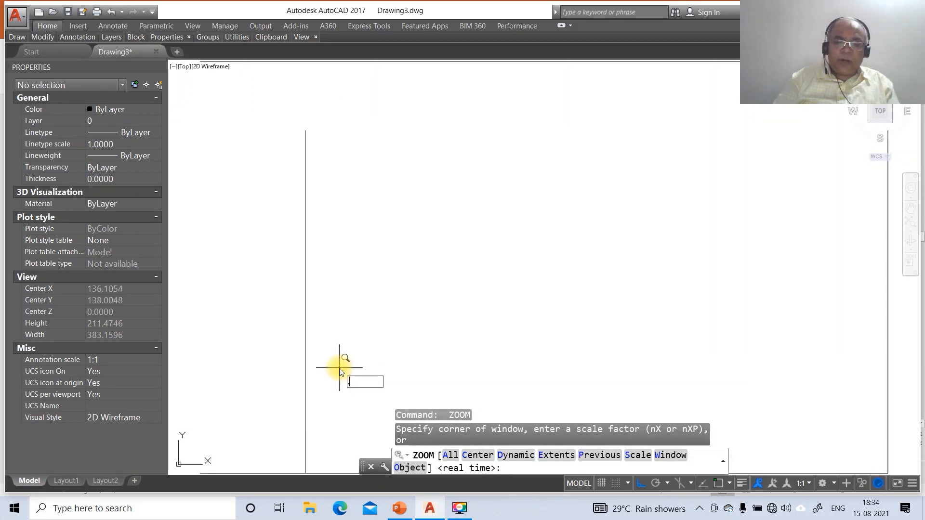
pyautogui.write('e')
pyautogui.press('Return')
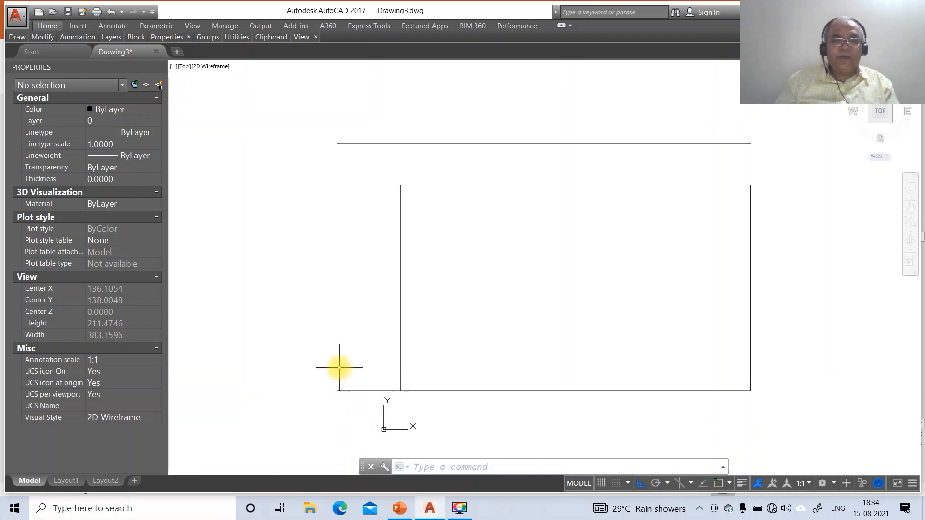
pyautogui.write('f')
pyautogui.press('Return')
pyautogui.click(400, 378)
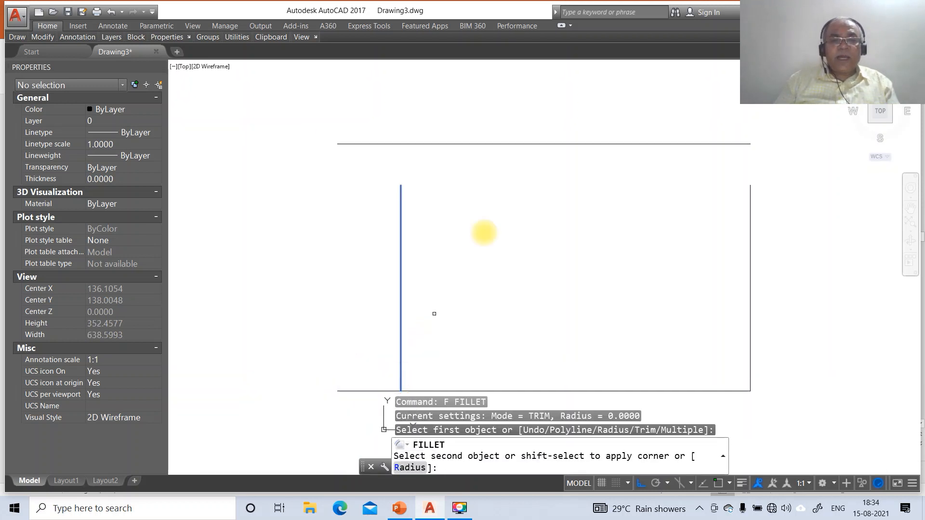
pyautogui.click(503, 144)
# Step: Fillet the upper-right and lower-left corners at radius 0 to complete the border rectangle
pyautogui.press('Return')
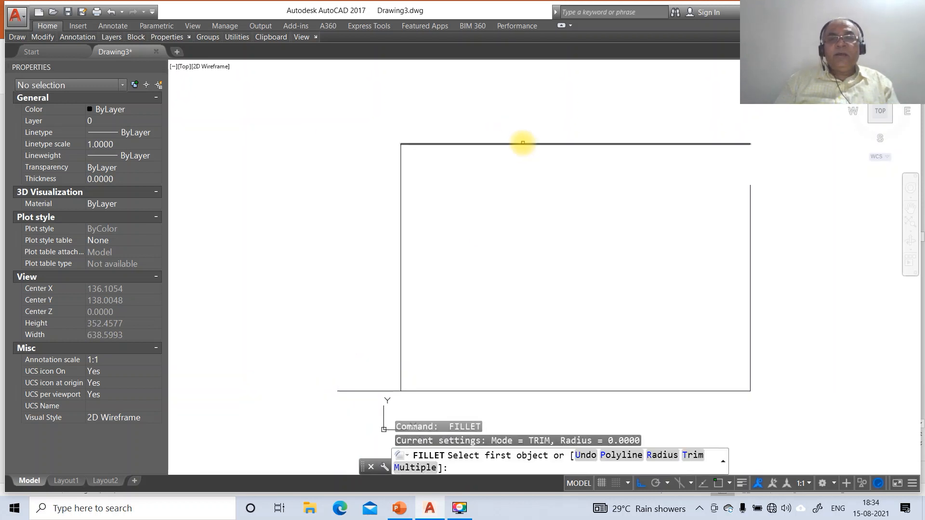
pyautogui.click(520, 145)
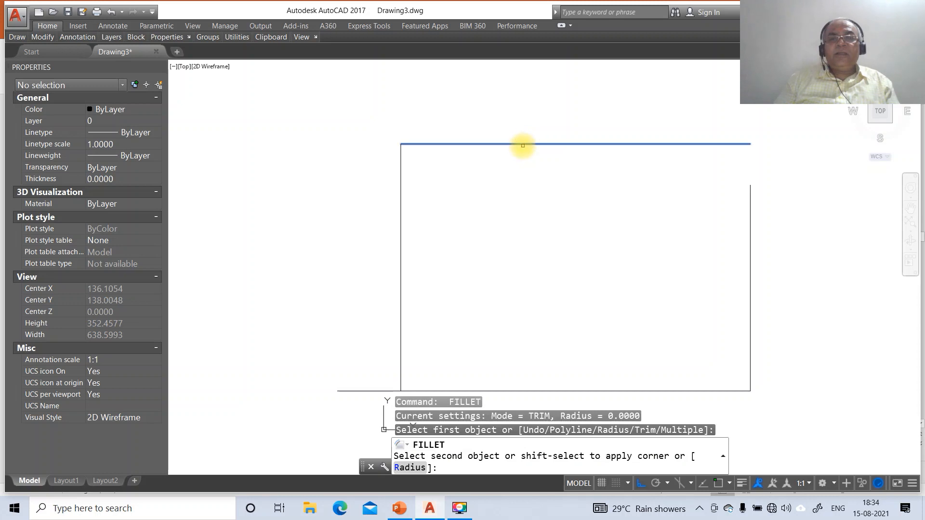
pyautogui.click(751, 208)
pyautogui.press('Return')
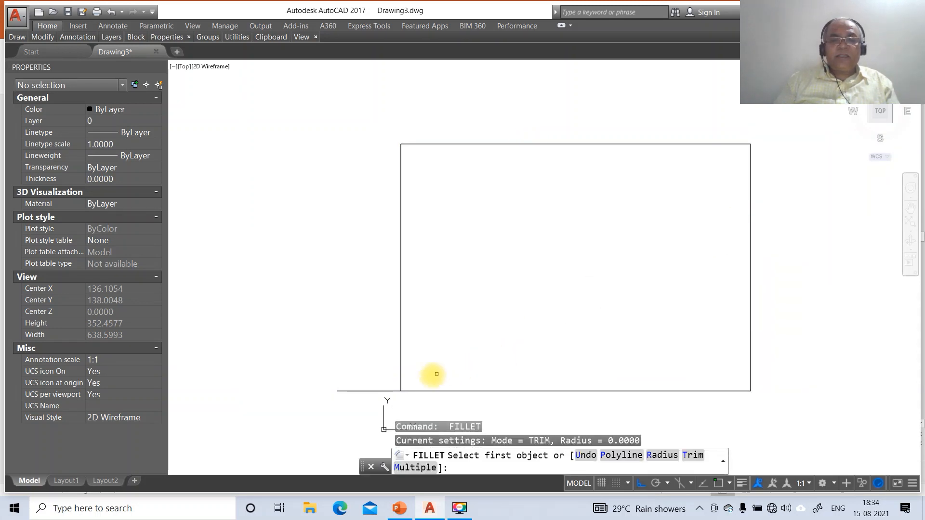
pyautogui.click(401, 380)
pyautogui.click(408, 390)
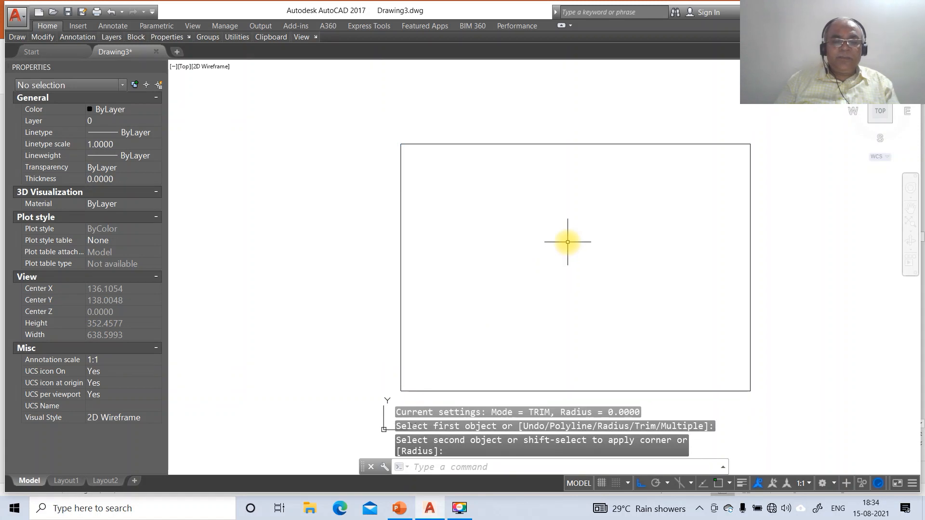
# Step: Create three new layers named XY, FV and TV
pyautogui.write('LA')
pyautogui.press('Return')
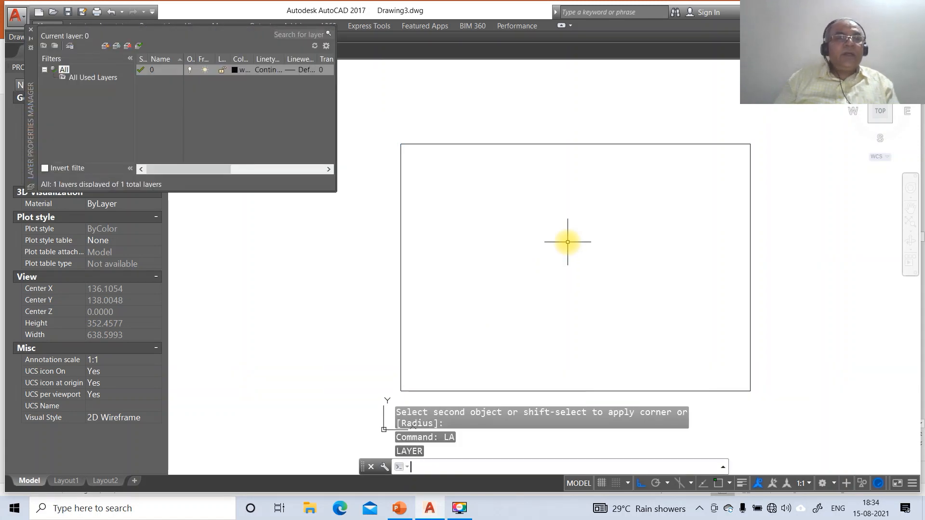
pyautogui.click(105, 47)
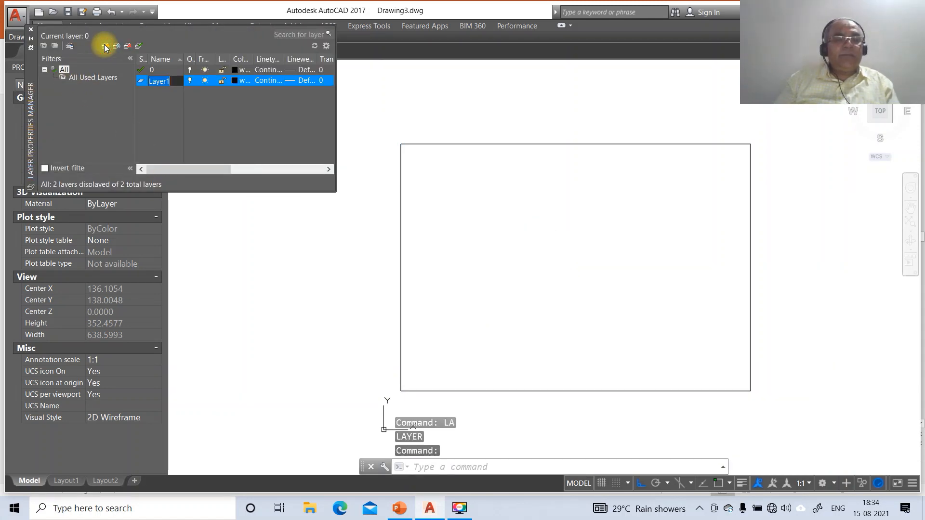
pyautogui.press('Return')
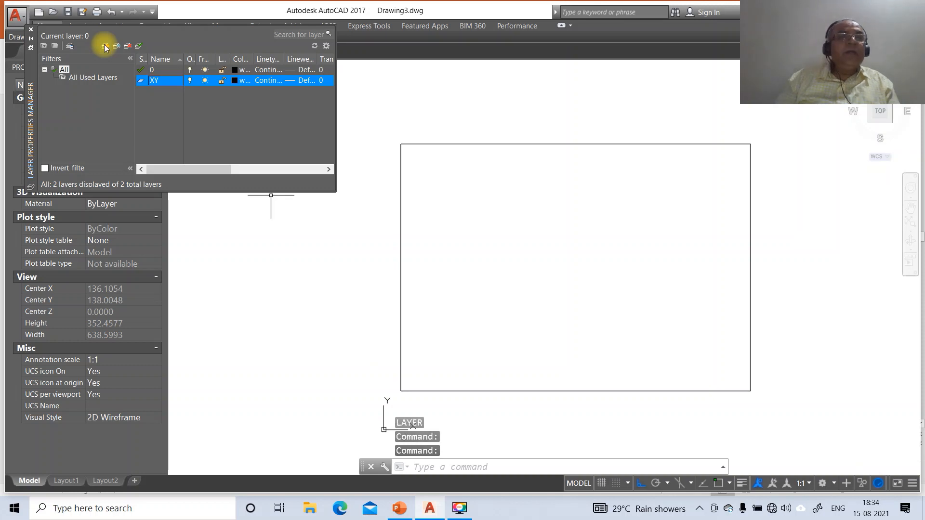
pyautogui.write('FV')
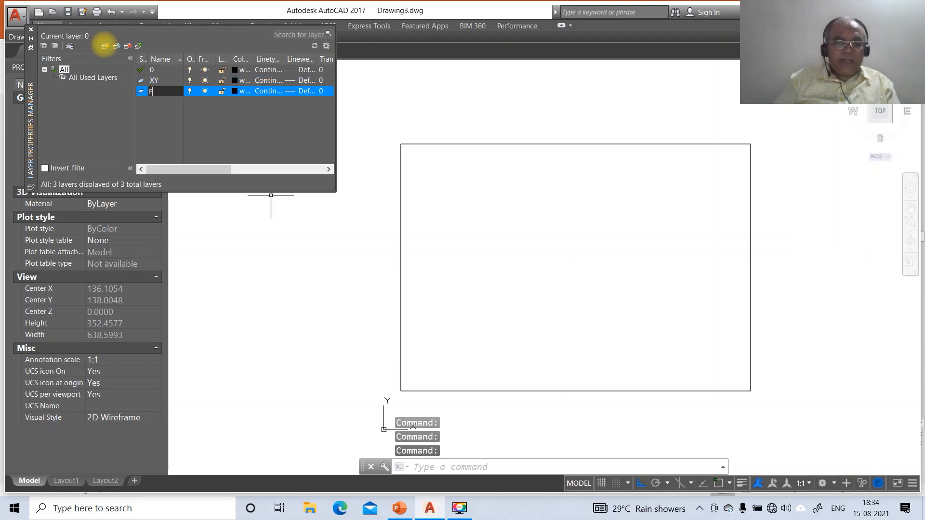
pyautogui.click(105, 46)
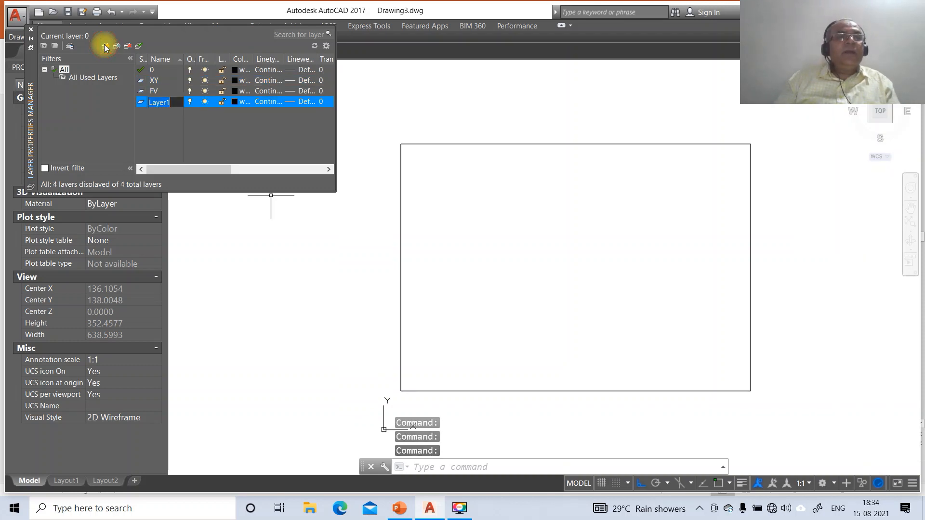
pyautogui.write('TV')
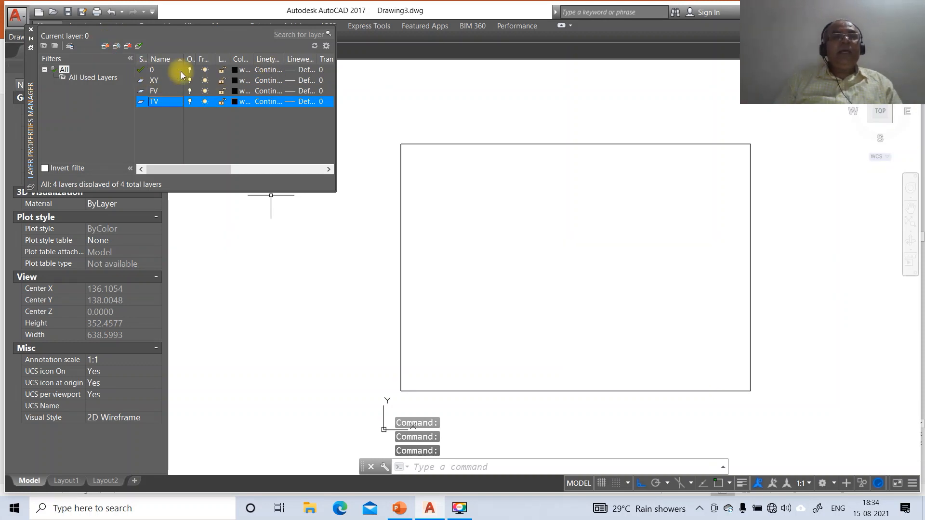
# Step: Set the lineweight of layer 0 to 0.05 mm and of layer XY to 0.13 mm
pyautogui.click(304, 72)
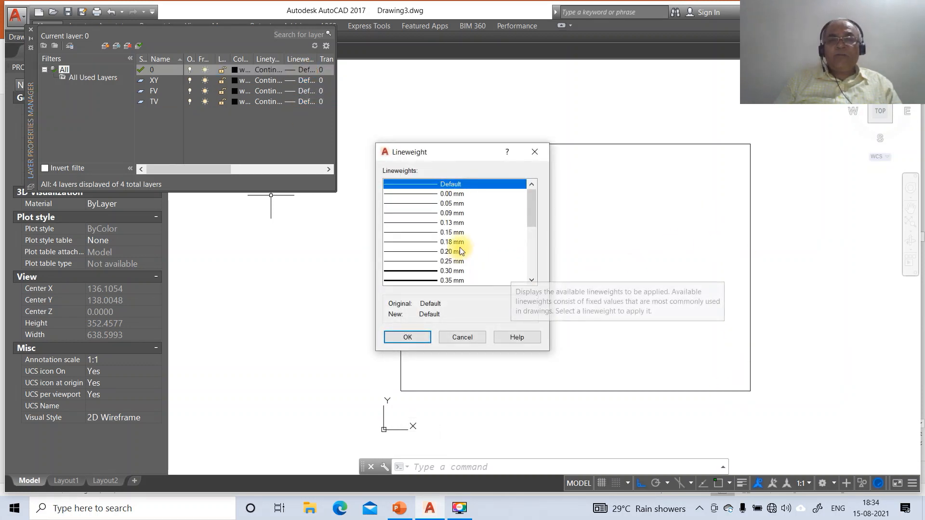
pyautogui.click(451, 205)
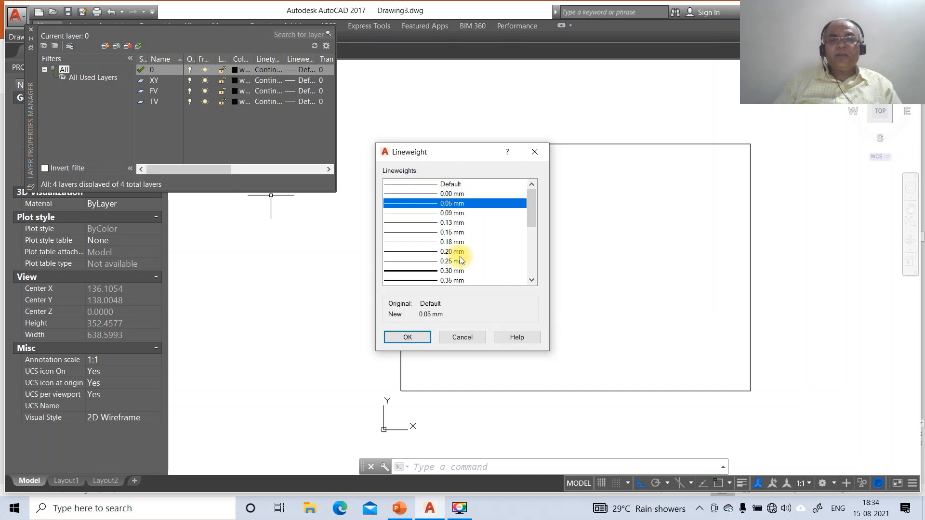
pyautogui.click(417, 338)
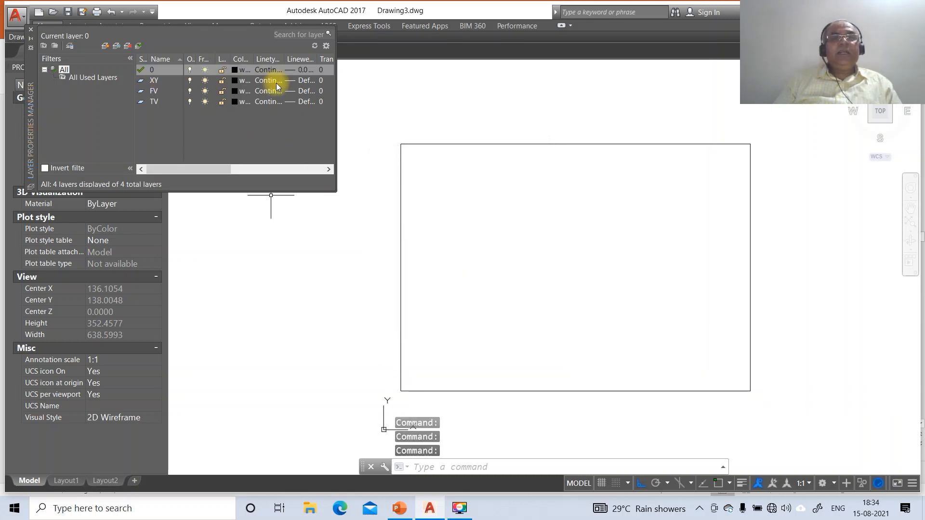
pyautogui.click(297, 82)
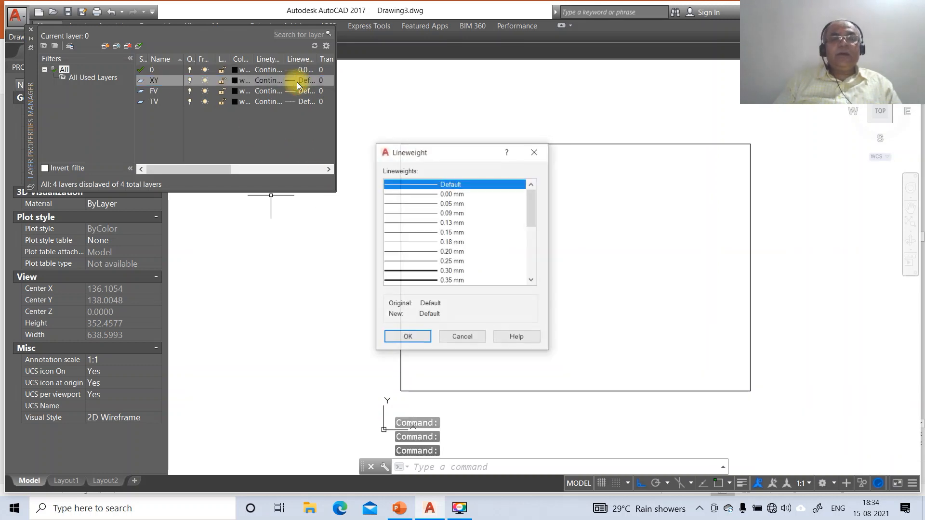
pyautogui.click(433, 223)
pyautogui.click(410, 339)
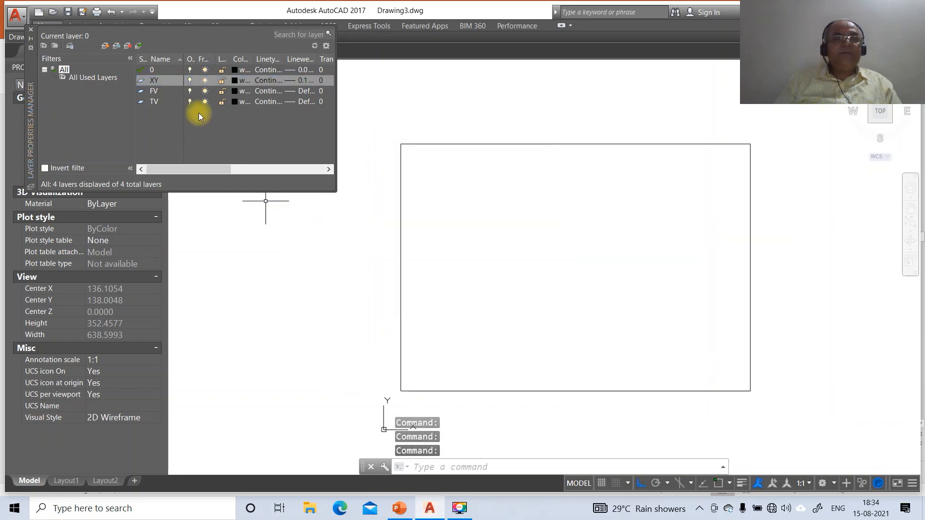
# Step: Set the lineweight of layers FV and TV to 0.50 mm
pyautogui.click(306, 93)
pyautogui.scroll(-2, 483, 232)
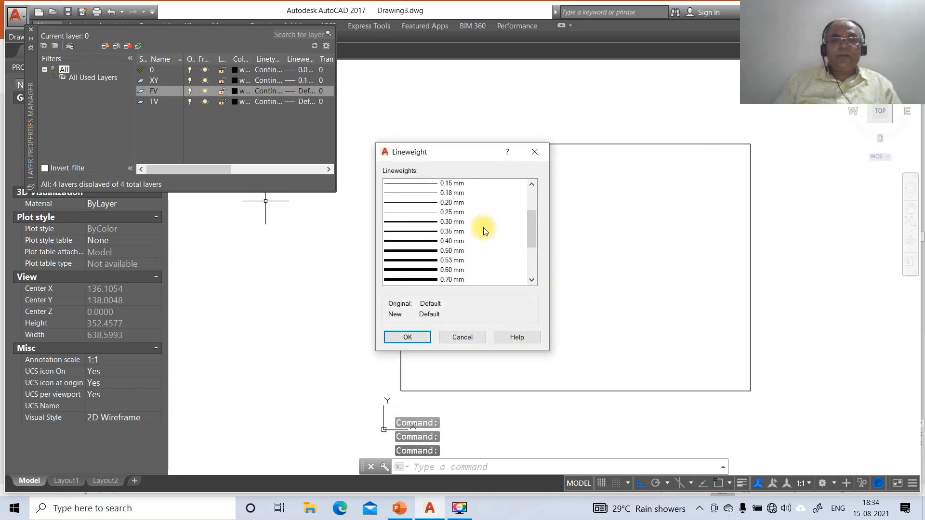
pyautogui.click(462, 244)
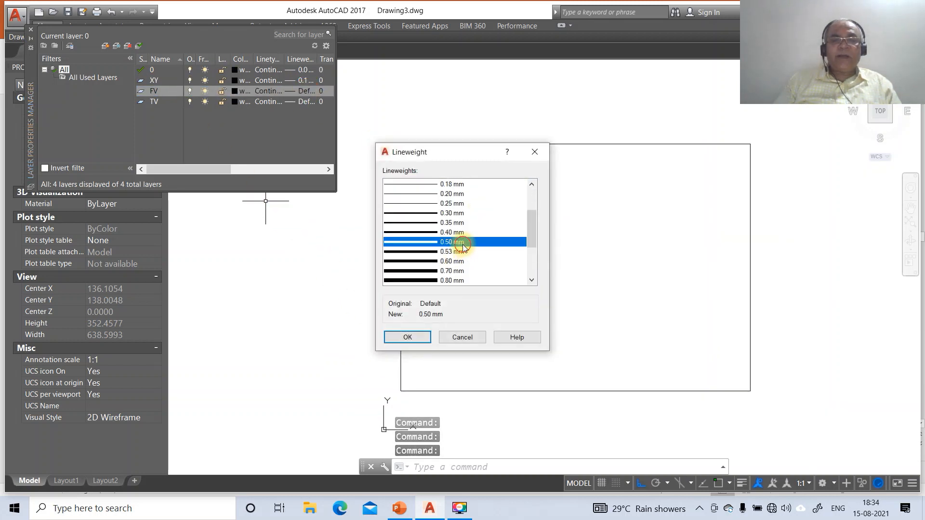
pyautogui.click(410, 337)
pyautogui.click(302, 101)
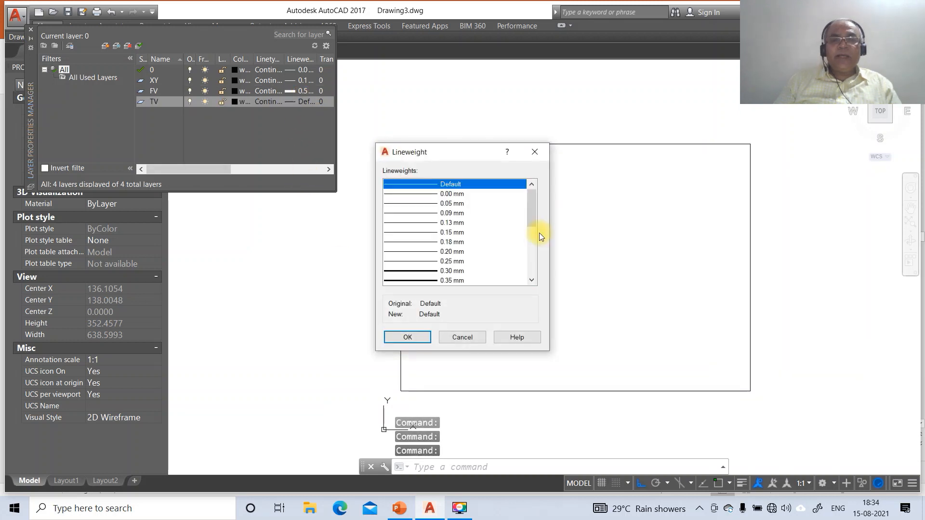
pyautogui.scroll(-1, 506, 260)
pyautogui.click(455, 271)
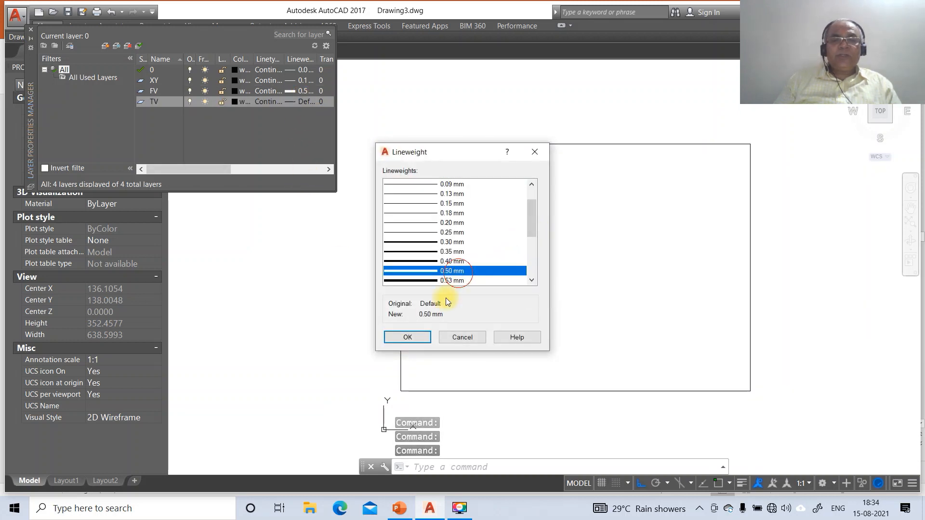
pyautogui.click(408, 338)
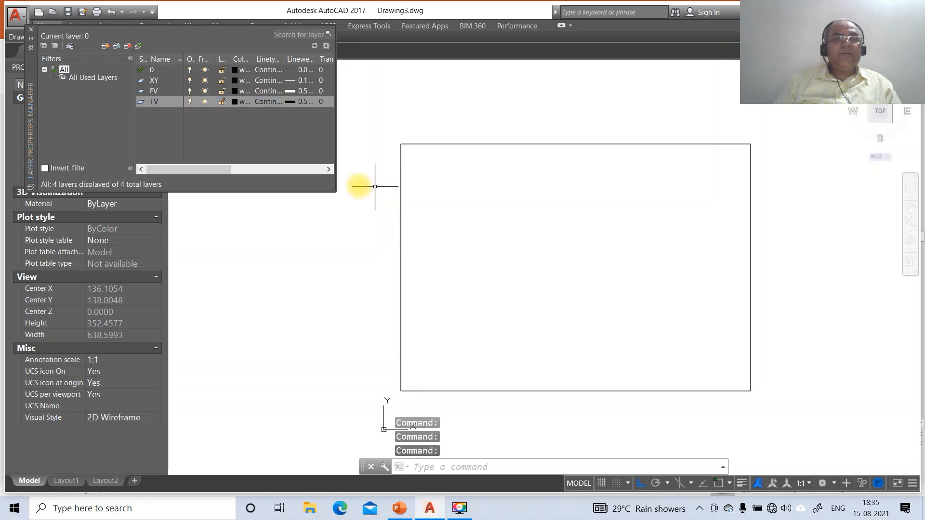
# Step: Set the colour of layer TV to magenta and of layer FV to blue, and close the layer manager
pyautogui.click(233, 102)
pyautogui.click(418, 281)
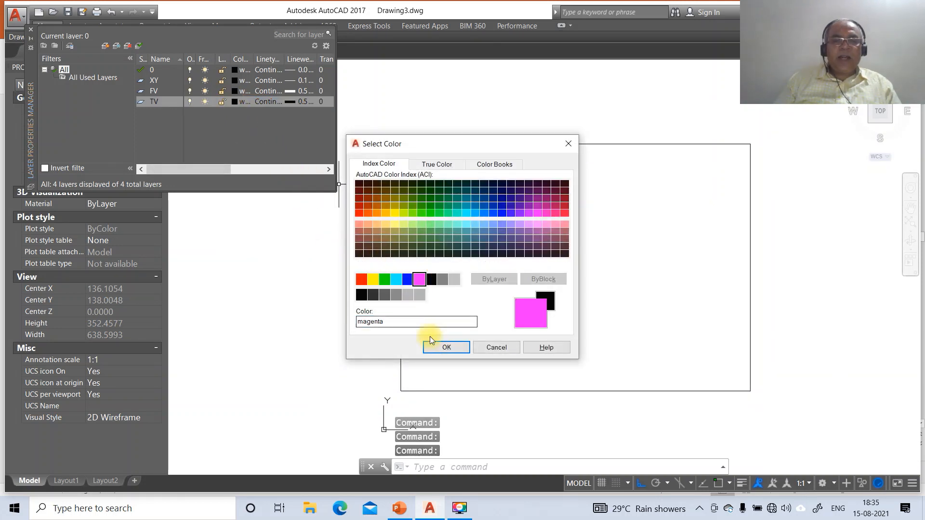
pyautogui.click(432, 346)
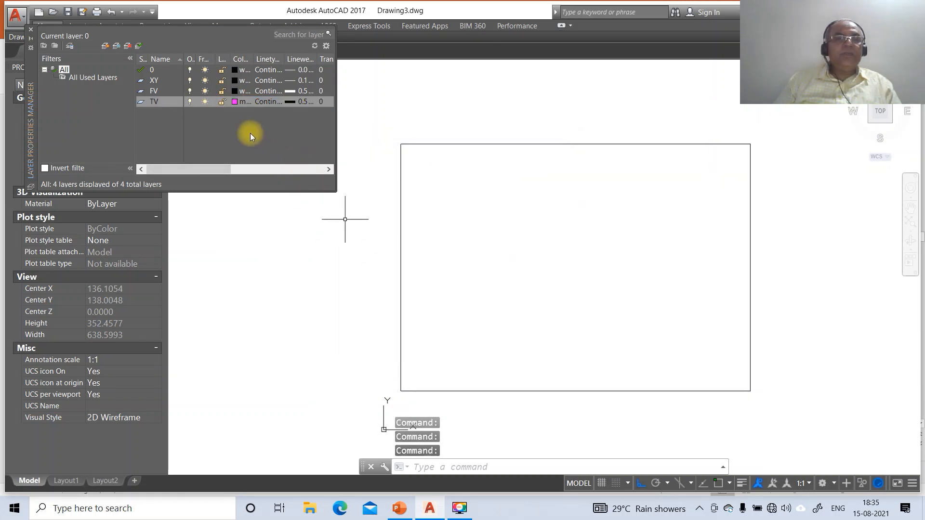
pyautogui.click(233, 92)
pyautogui.click(408, 280)
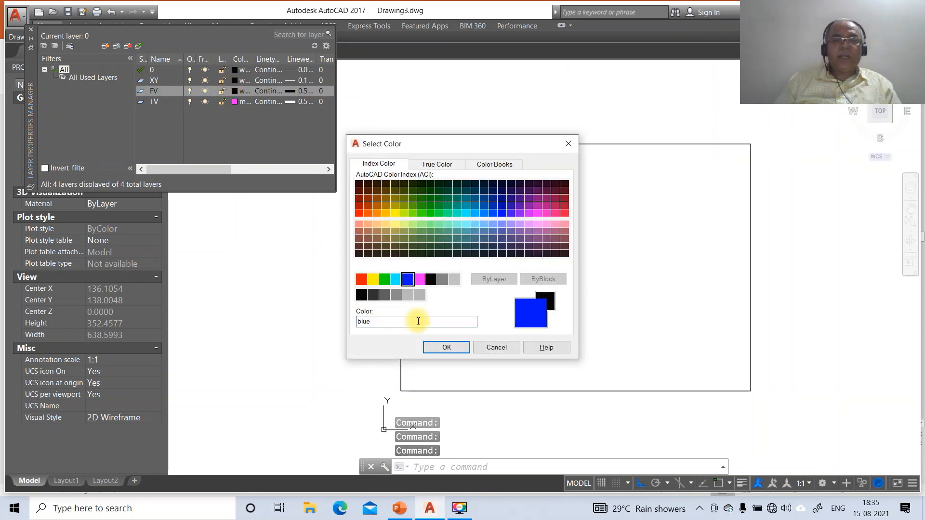
pyautogui.click(438, 347)
pyautogui.click(30, 29)
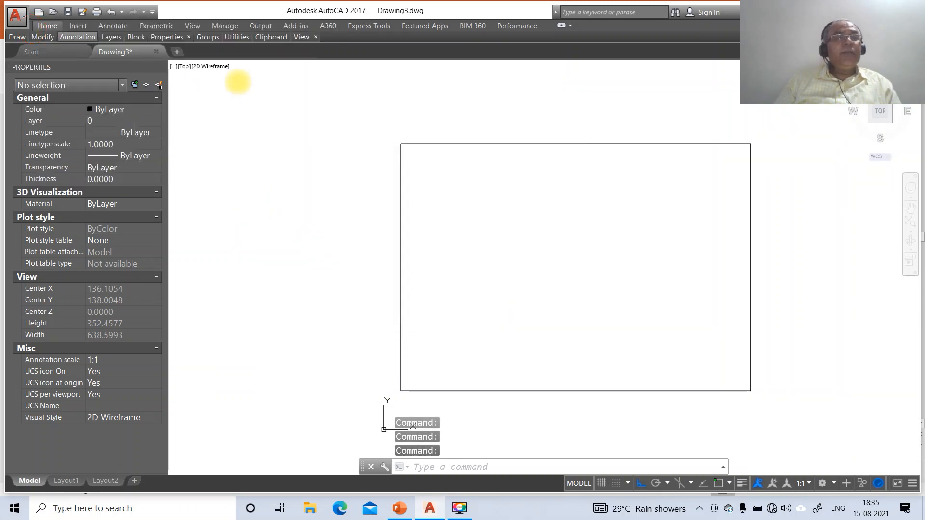
# Step: Check the final-solution slide in PowerPoint and, back in AutoCAD, draw a hexagon by Edge with a vertical 25 mm side in the border's upper-left area
pyautogui.click(399, 508)
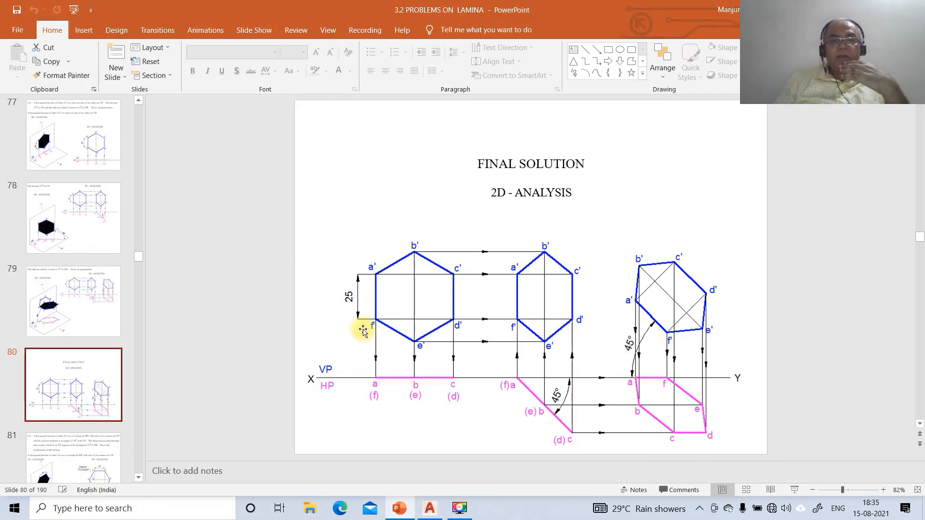
pyautogui.click(429, 509)
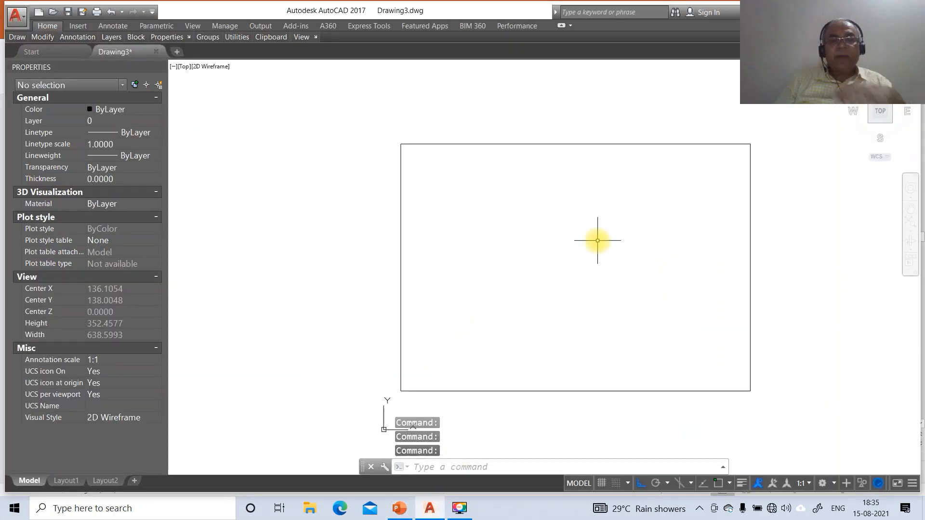
pyautogui.write('POL')
pyautogui.press('Return')
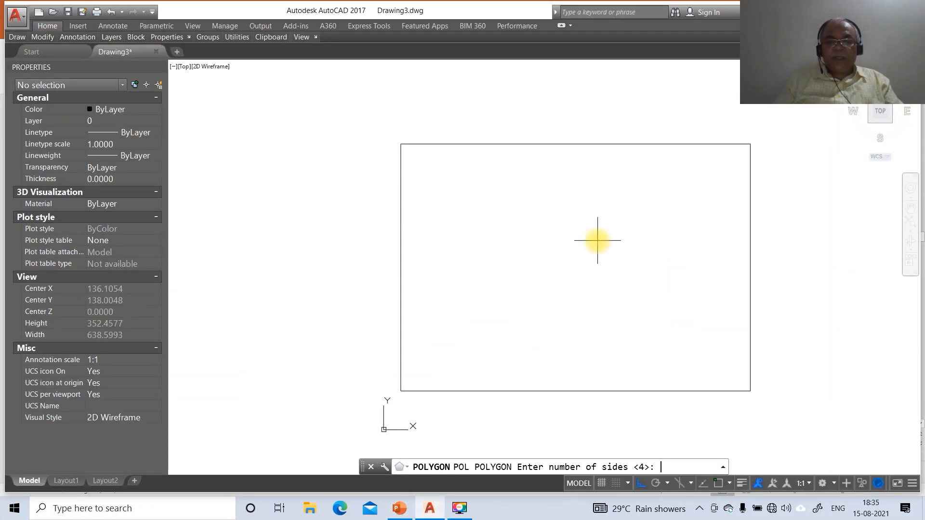
pyautogui.press('Return')
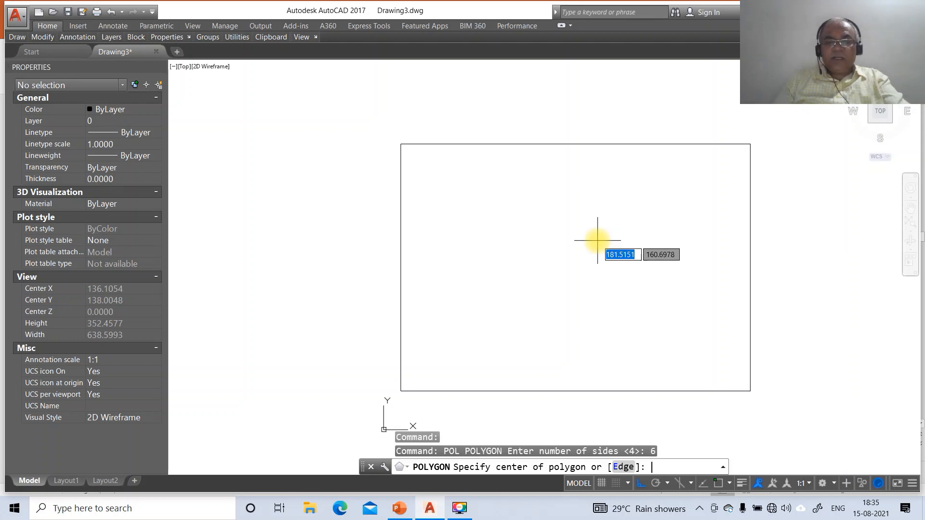
pyautogui.write('E')
pyautogui.press('Return')
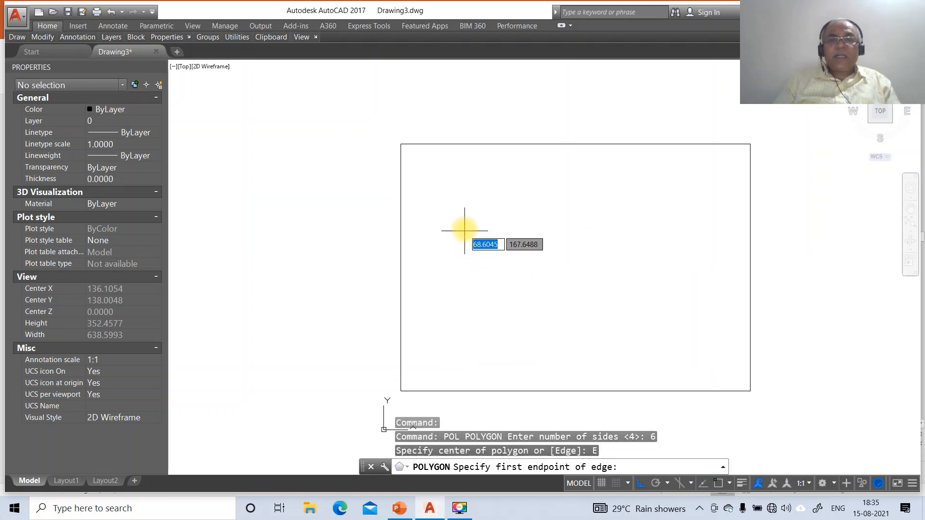
pyautogui.click(458, 210)
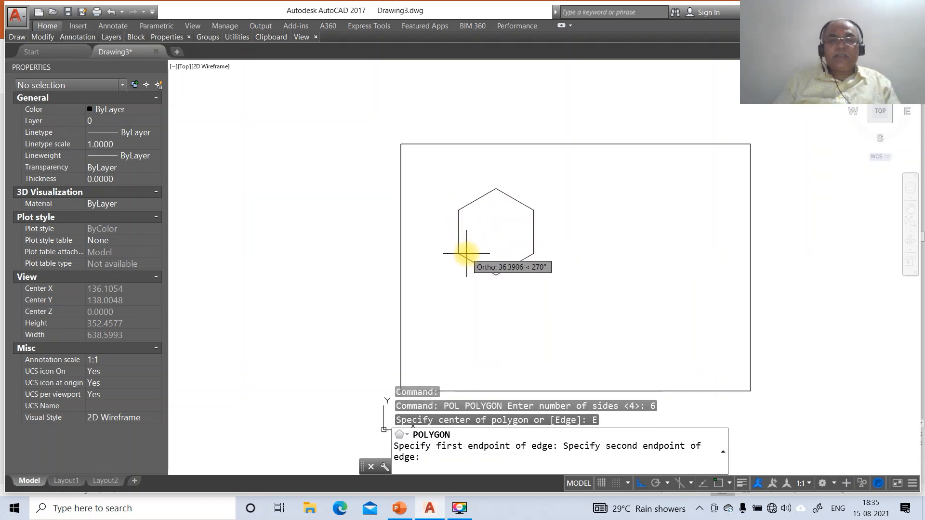
pyautogui.write('25')
pyautogui.press('Return')
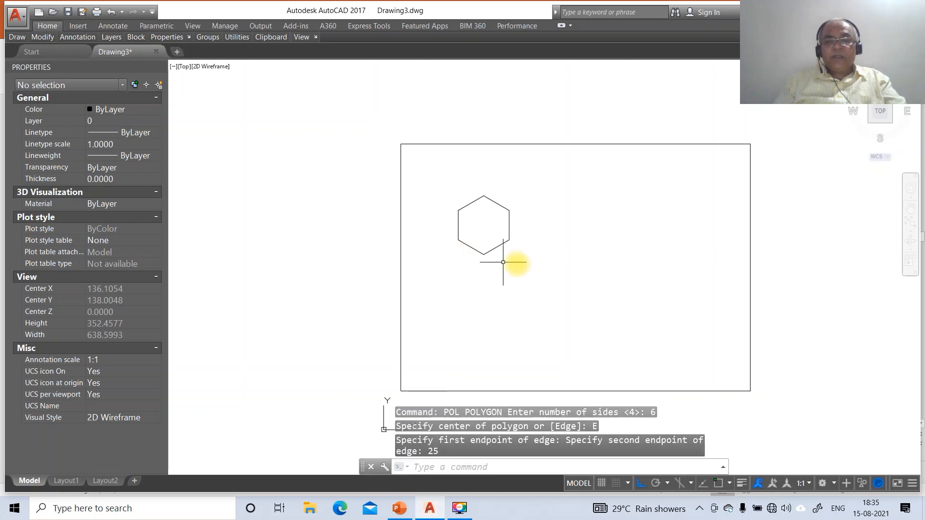
# Step: Move the hexagon slightly down and to the right with Ortho off
pyautogui.write('m')
pyautogui.press('Return')
pyautogui.press('F8')
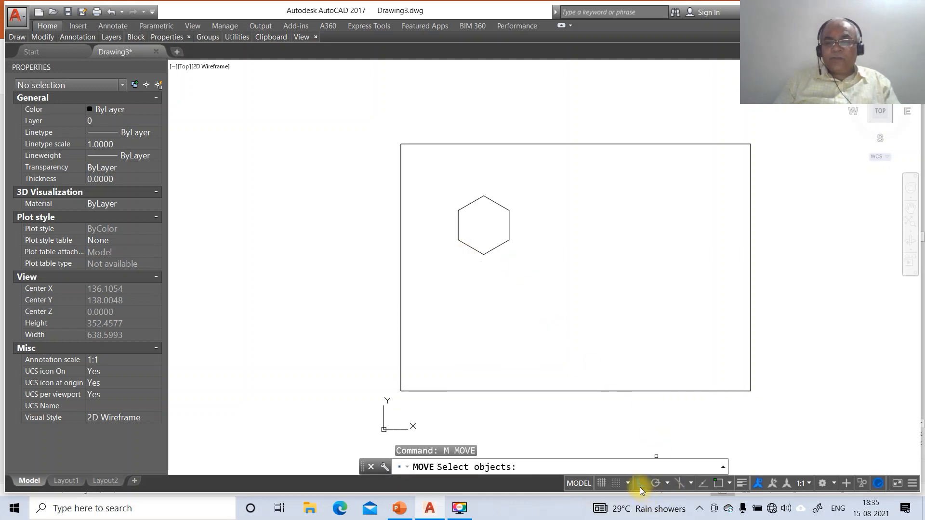
pyautogui.click(496, 247)
pyautogui.press('Return')
pyautogui.click(512, 267)
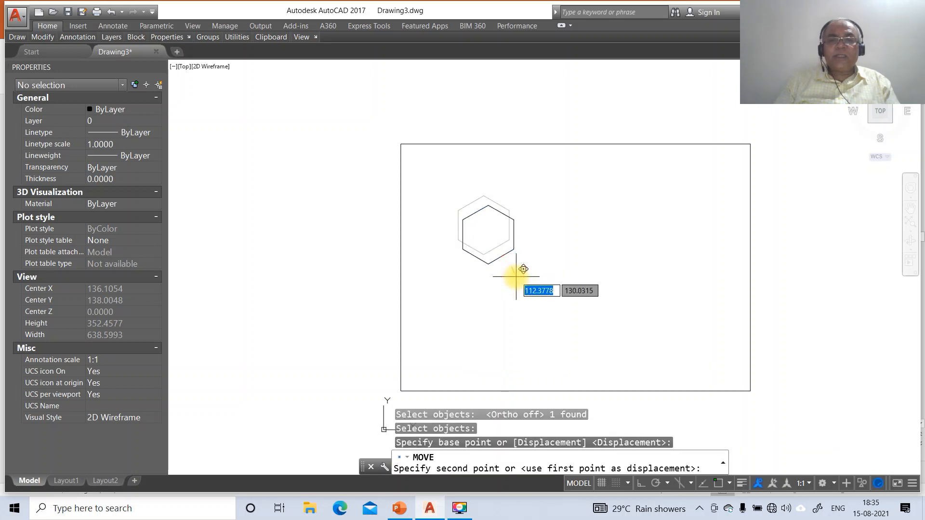
pyautogui.click(519, 278)
# Step: Draw a horizontal line just below the hexagon with Ortho on, extending past both of its sides
pyautogui.write('l')
pyautogui.press('Return')
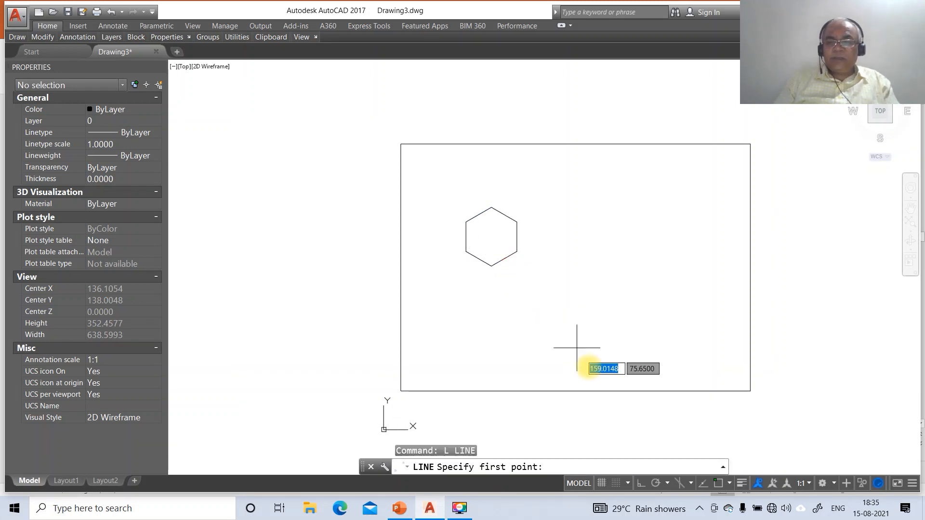
pyautogui.click(639, 484)
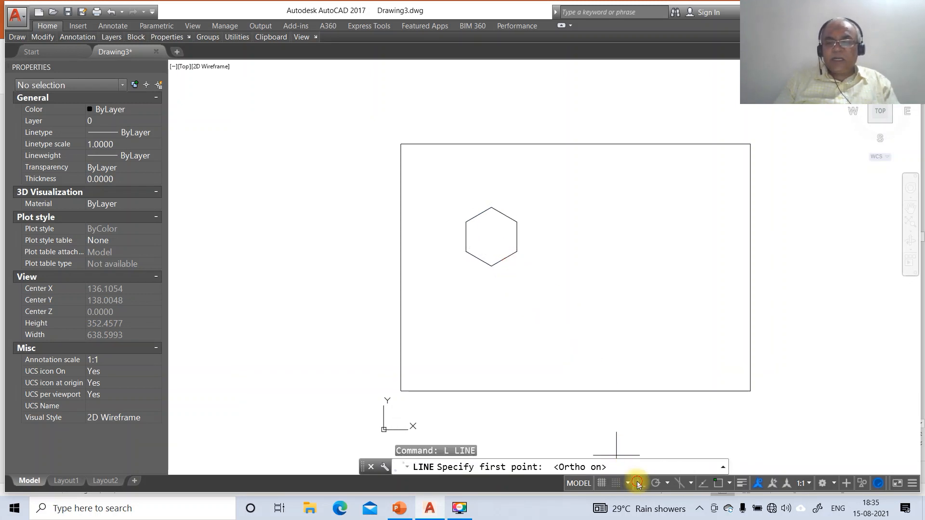
pyautogui.click(445, 285)
pyautogui.click(542, 296)
pyautogui.press('Return')
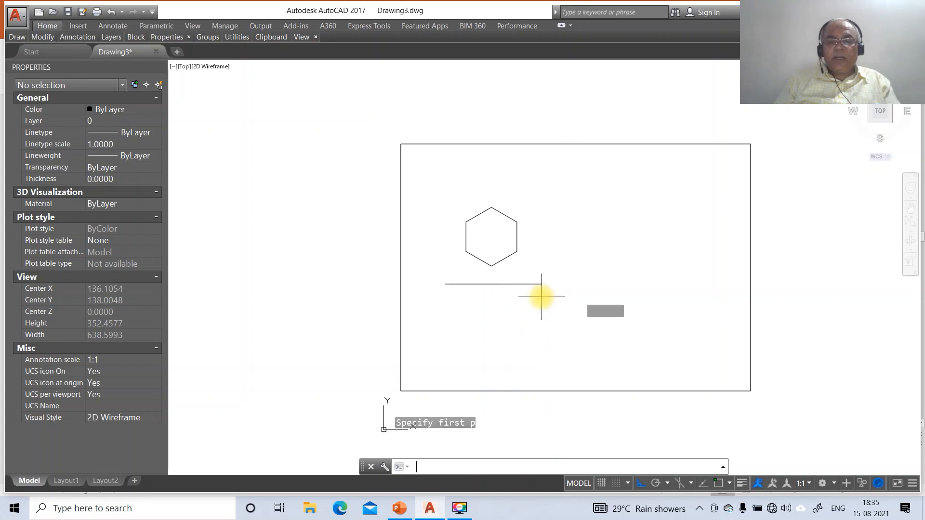
# Step: Draw a projector line from the hexagon's lower-left vertex perpendicular to the horizontal line below
pyautogui.press('Return')
pyautogui.write('INT')
pyautogui.press('Return')
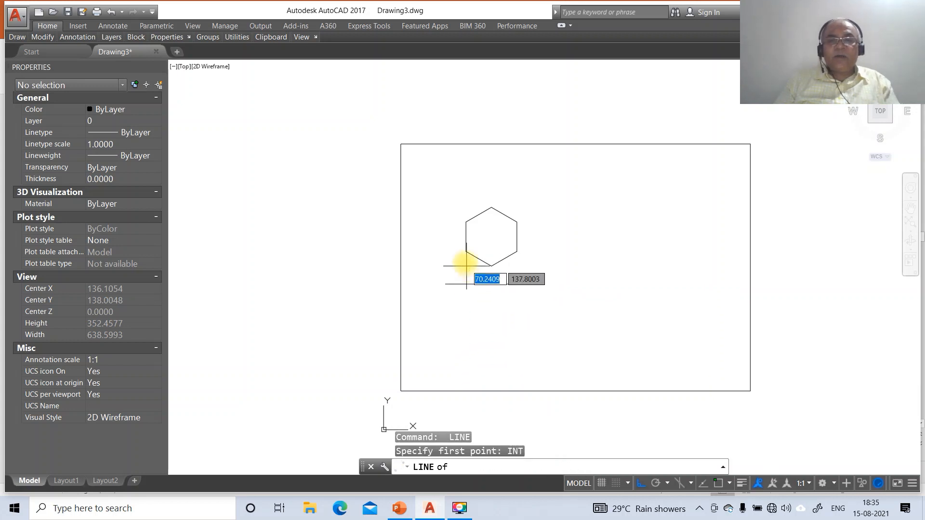
pyautogui.click(465, 251)
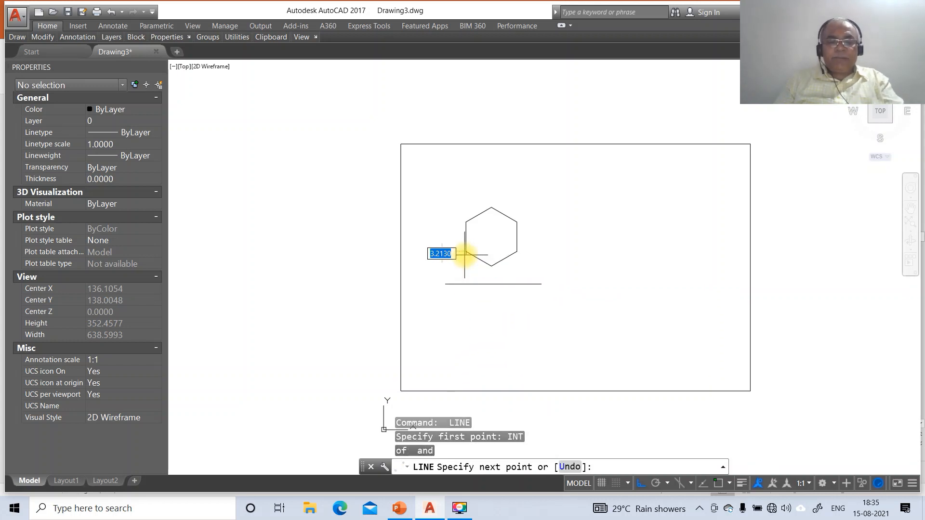
pyautogui.press('Return')
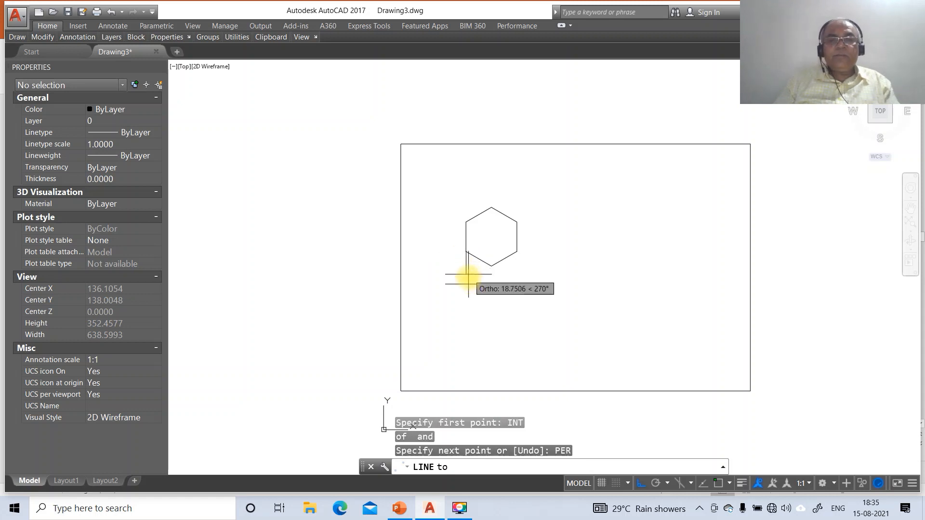
pyautogui.click(470, 284)
pyautogui.press('Return')
# Step: Draw a projector line from the hexagon's top vertex perpendicular to the horizontal line, passing through the bottom vertex
pyautogui.press('Return')
pyautogui.write('INT')
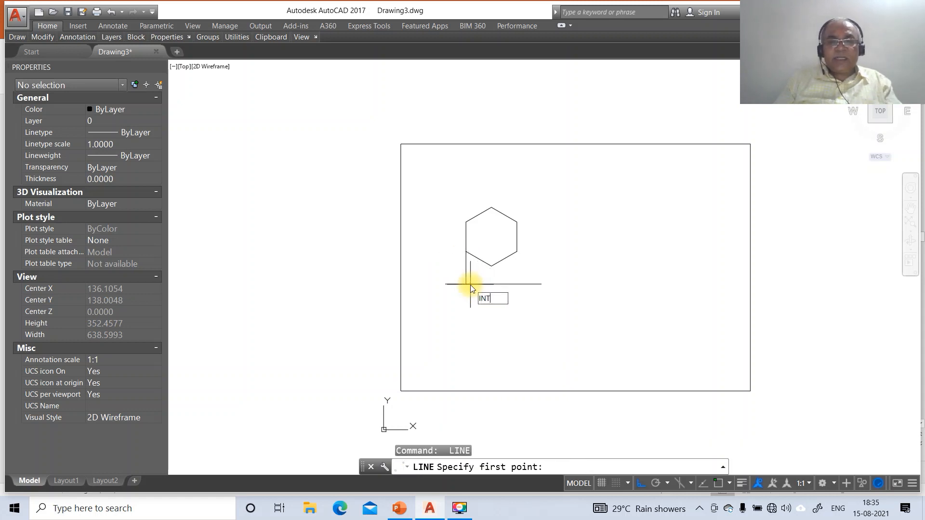
pyautogui.press('Return')
pyautogui.click(491, 208)
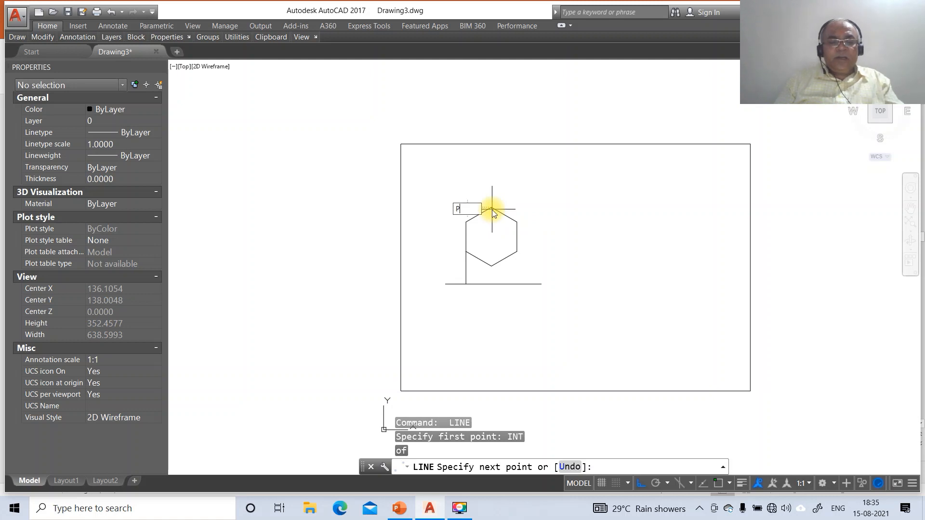
pyautogui.write('PER')
pyautogui.press('Return')
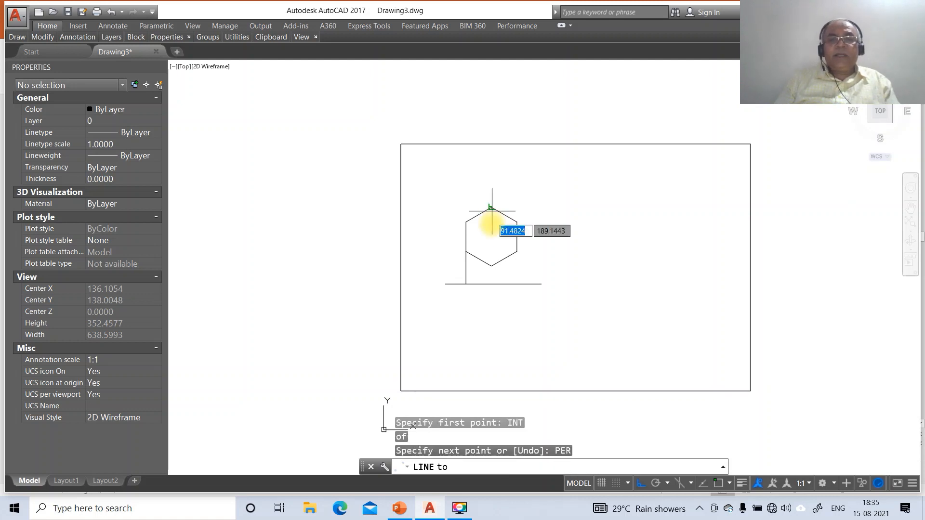
pyautogui.click(492, 284)
pyautogui.press('Return')
# Step: Draw a projector line from the hexagon's lower-right vertex perpendicular to the horizontal line
pyautogui.press('Return')
pyautogui.write('INT')
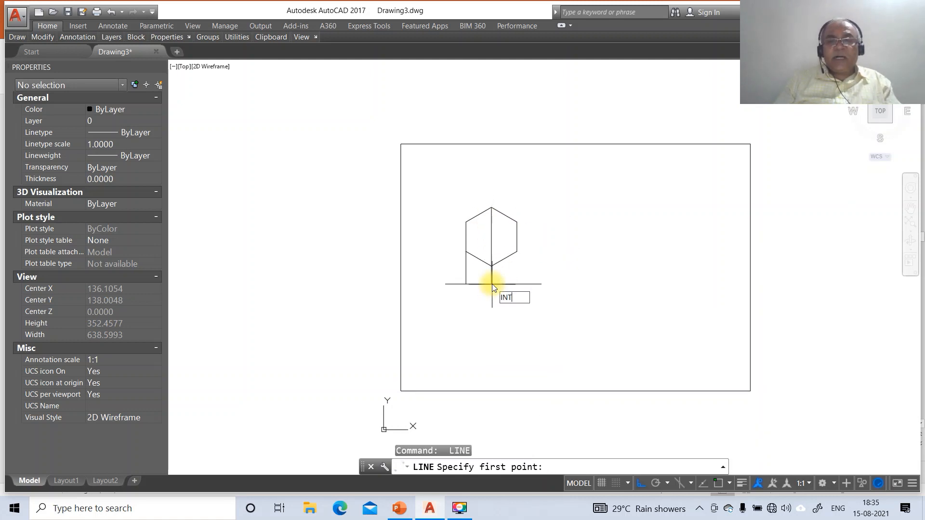
pyautogui.press('Return')
pyautogui.click(517, 252)
pyautogui.write('P')
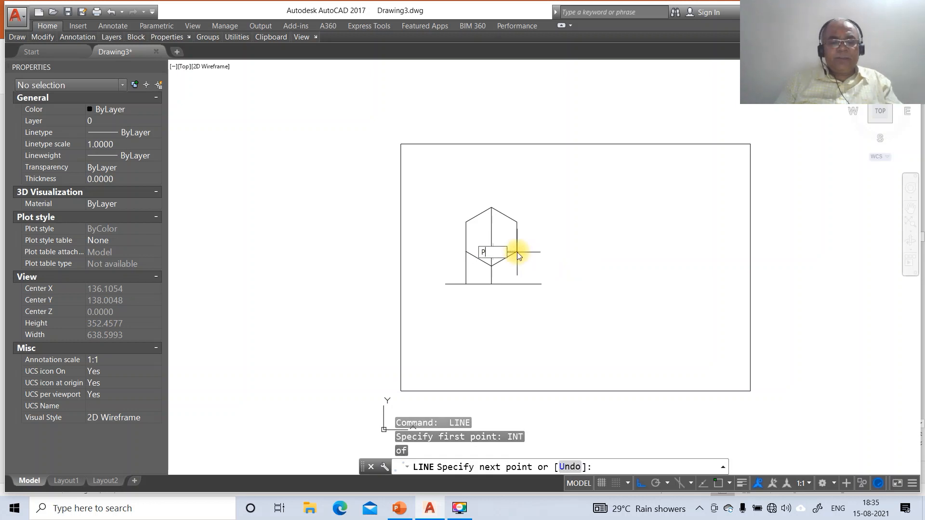
pyautogui.write('ER')
pyautogui.press('Return')
pyautogui.click(516, 282)
pyautogui.press('Return')
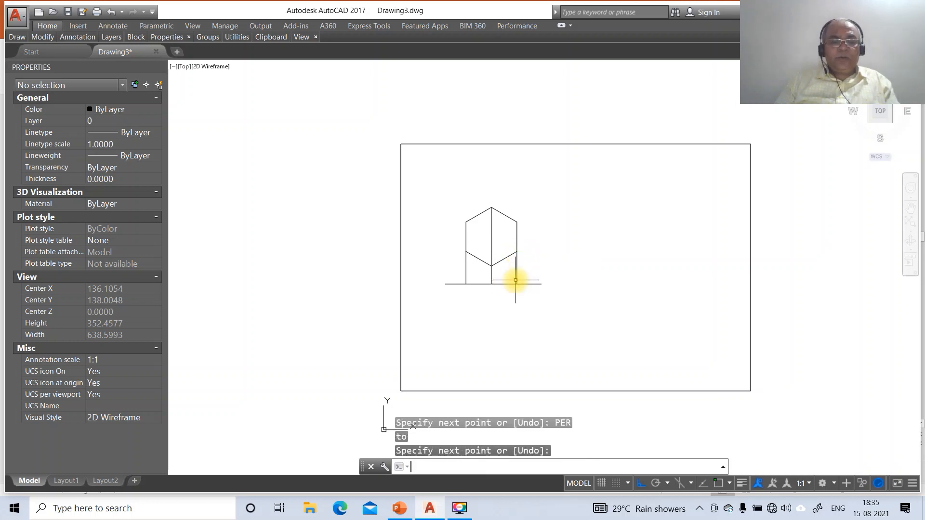
# Step: Fillet the horizontal line with the left and right projectors at radius 0 to trim its overhanging ends
pyautogui.write('F')
pyautogui.press('Return')
pyautogui.click(465, 280)
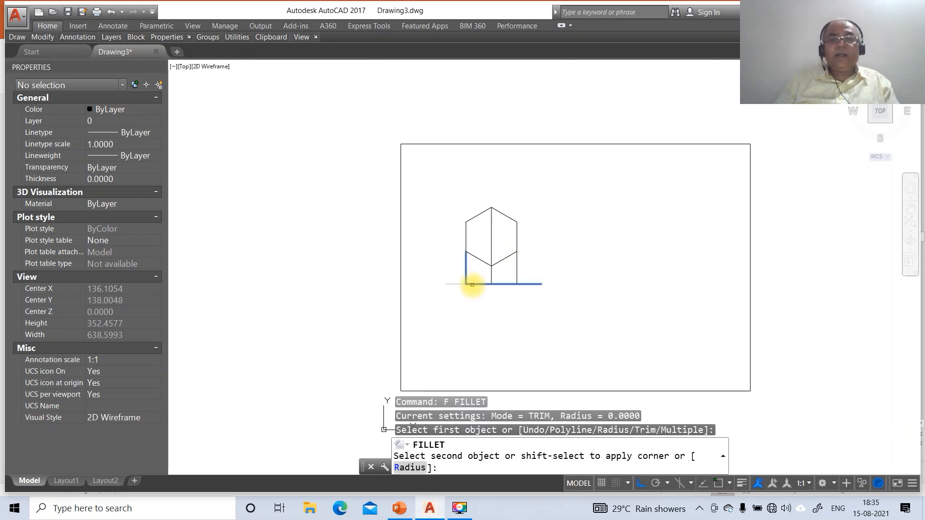
pyautogui.click(479, 283)
pyautogui.press('Return')
pyautogui.click(501, 286)
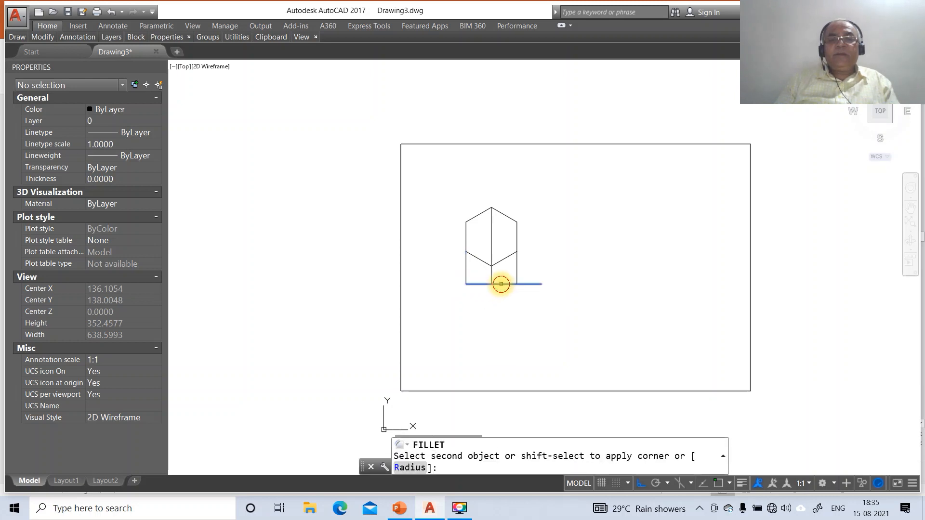
pyautogui.click(516, 270)
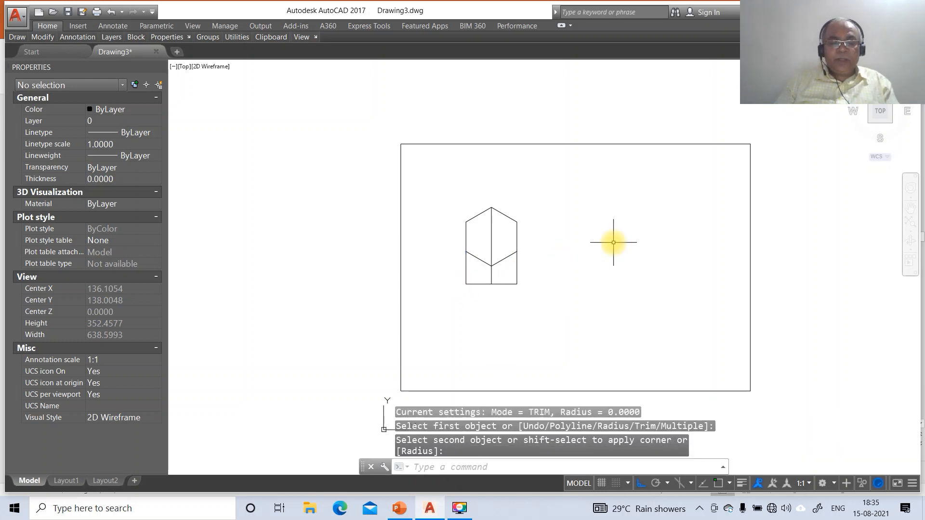
# Step: Assign the hexagon polyline to the FV layer
pyautogui.click(502, 260)
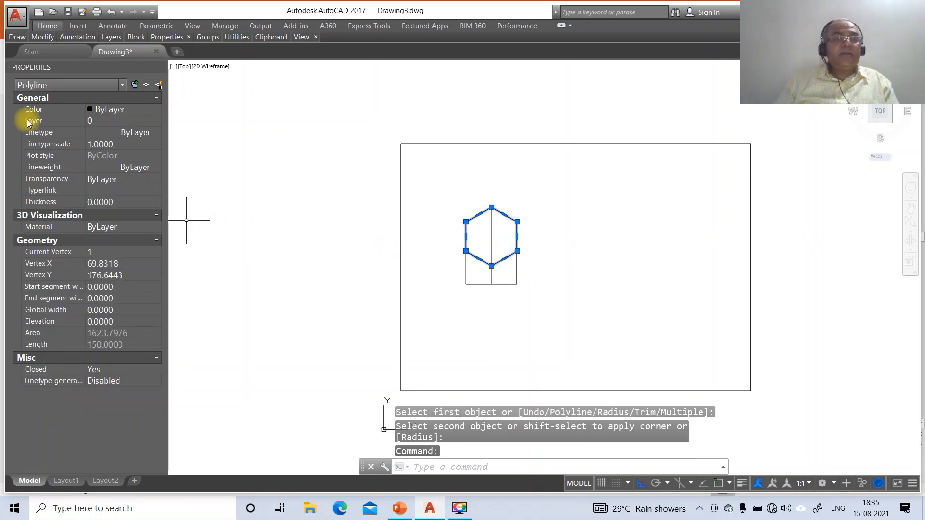
pyautogui.click(31, 121)
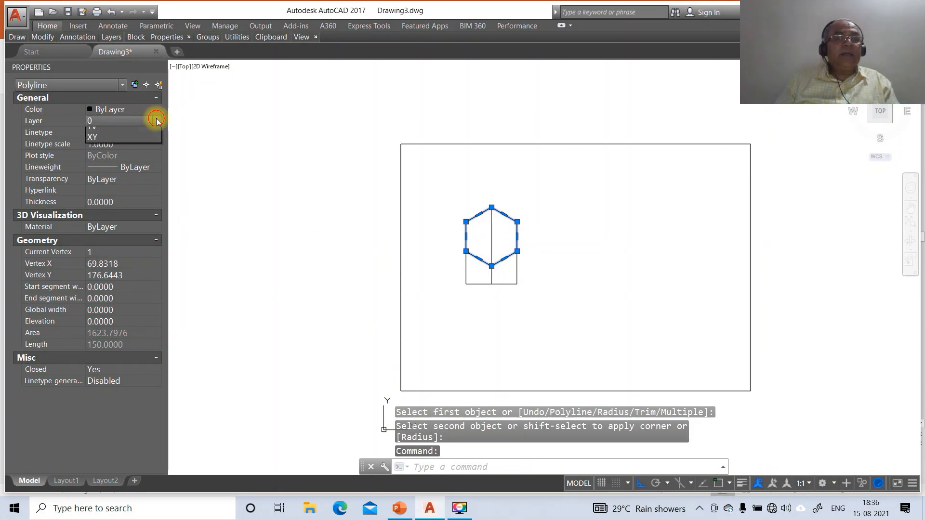
pyautogui.click(129, 136)
pyautogui.press('Escape')
pyautogui.press('Escape')
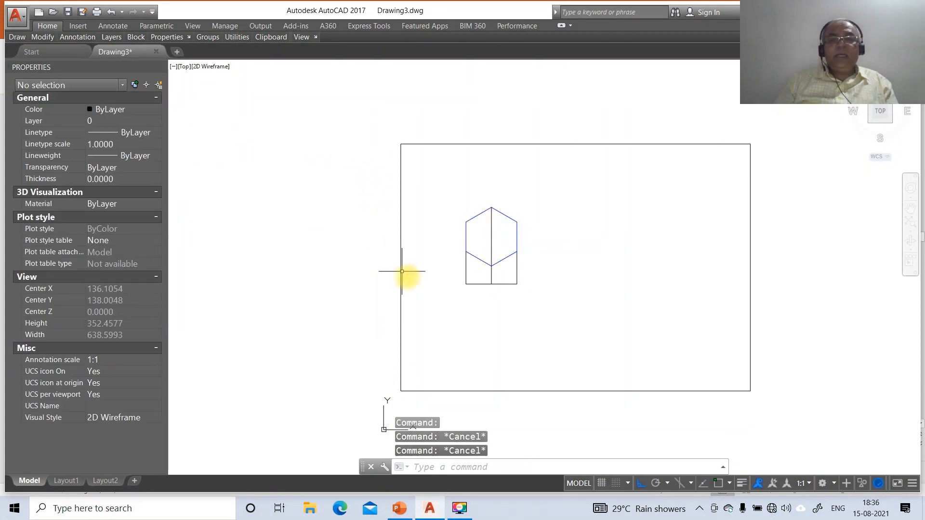
# Step: Assign the horizontal line below the hexagon to the TV layer and turn on the lineweight display
pyautogui.click(475, 285)
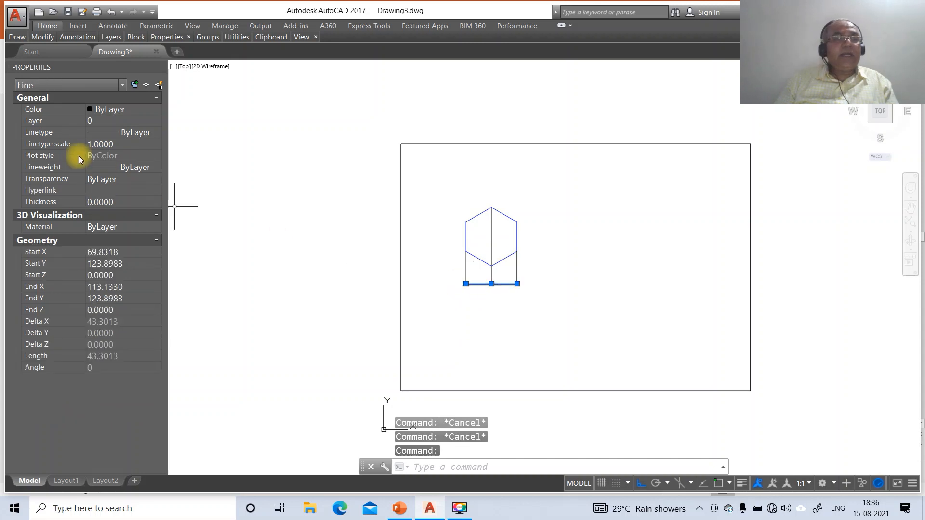
pyautogui.click(120, 124)
pyautogui.click(157, 121)
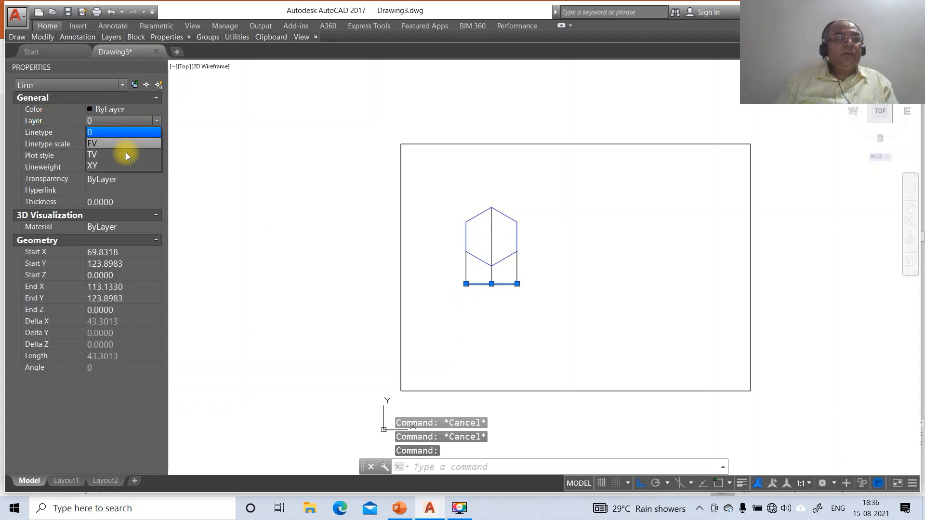
pyautogui.click(120, 152)
pyautogui.press('Escape')
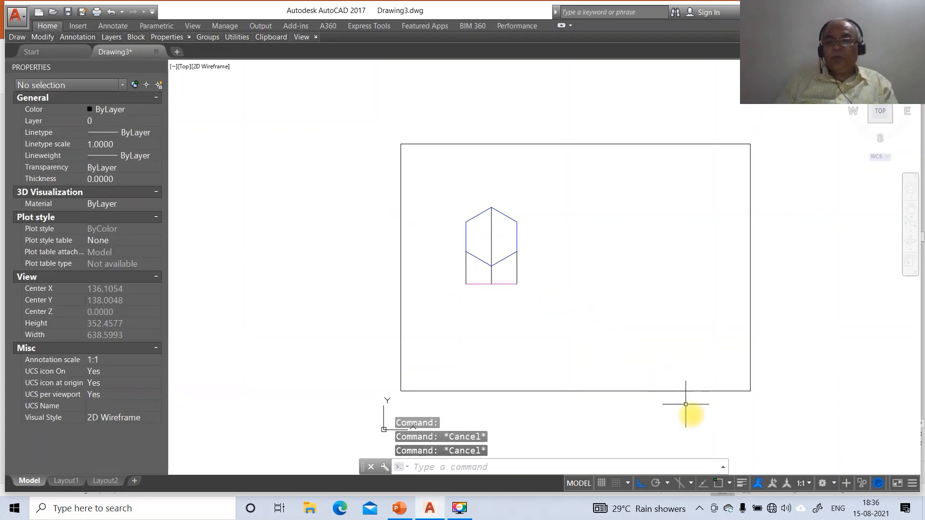
pyautogui.click(741, 483)
# Step: Break the horizontal top-view line into two at its intersection with the middle projector
pyautogui.write('z')
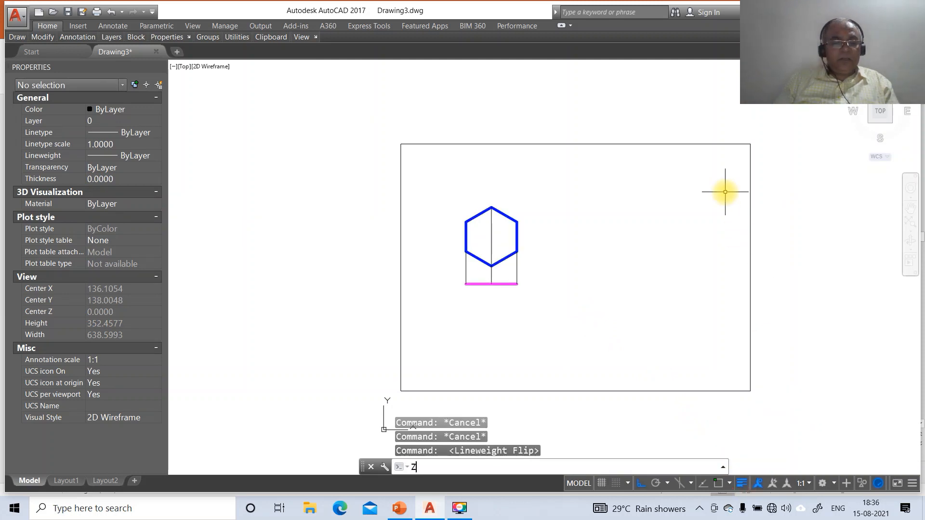
pyautogui.press('Return')
pyautogui.write('w')
pyautogui.press('Return')
pyautogui.click(429, 186)
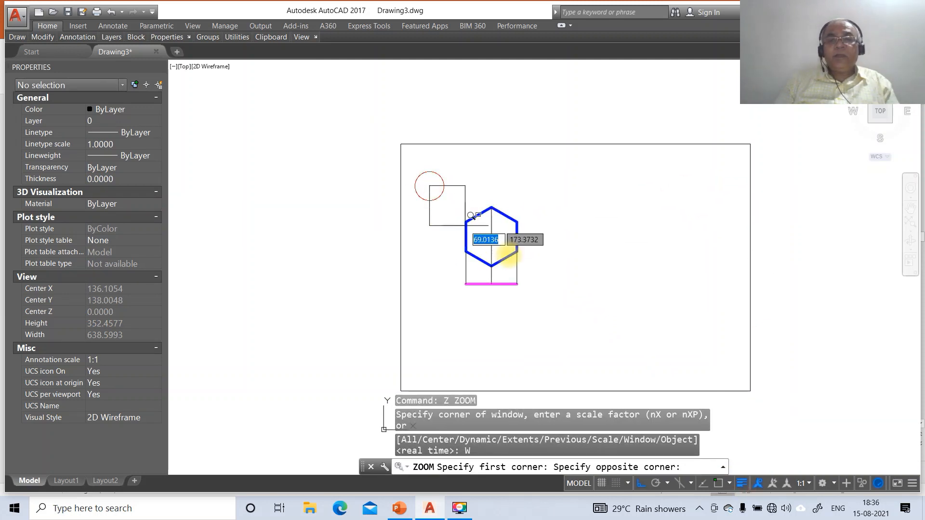
pyautogui.click(702, 360)
pyautogui.write('br')
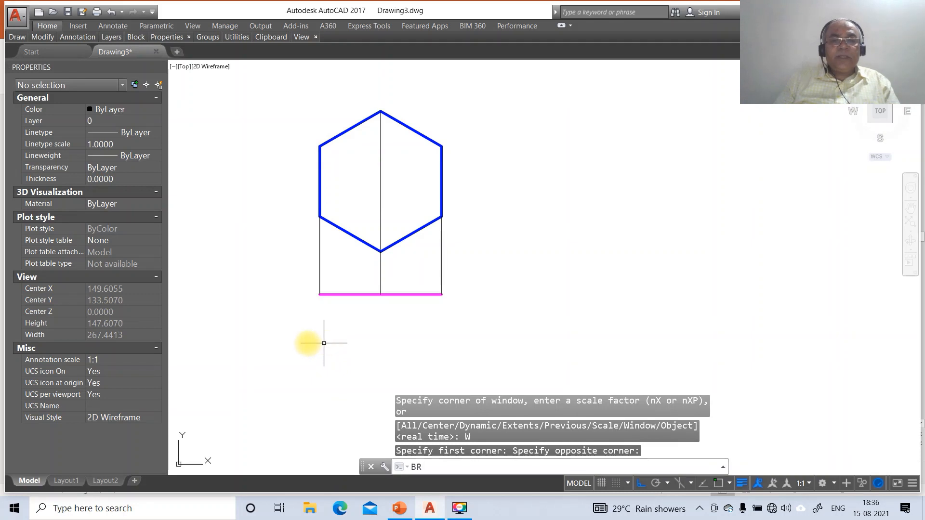
pyautogui.press('Return')
pyautogui.click(387, 295)
pyautogui.write('f')
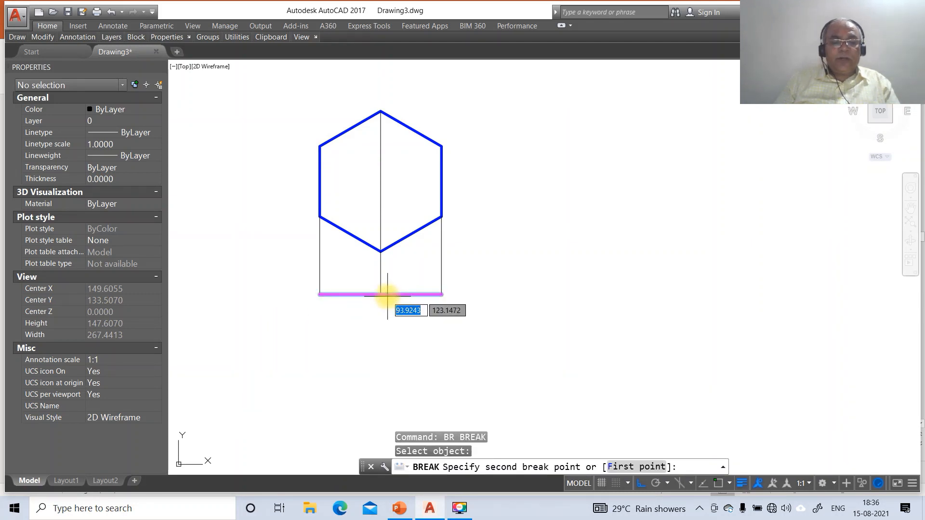
pyautogui.press('Return')
pyautogui.write('INT')
pyautogui.press('Return')
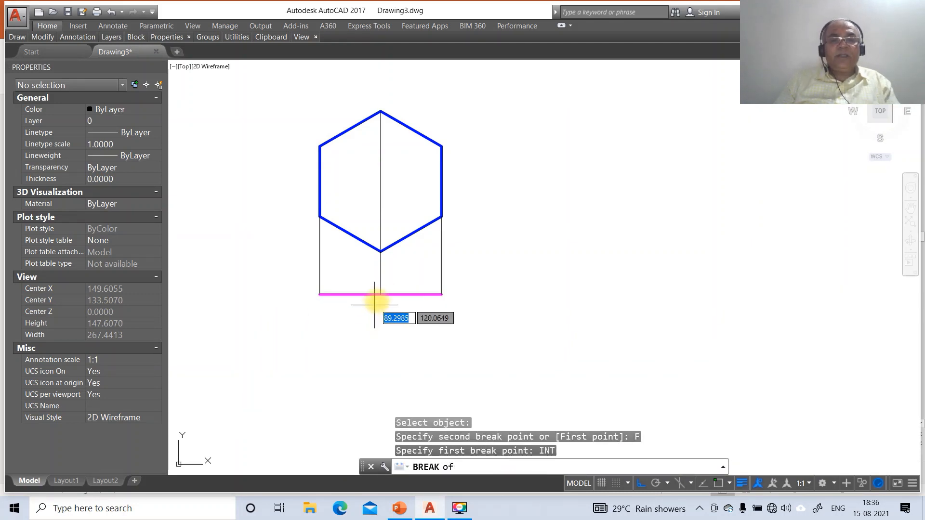
pyautogui.click(377, 297)
pyautogui.press('Return')
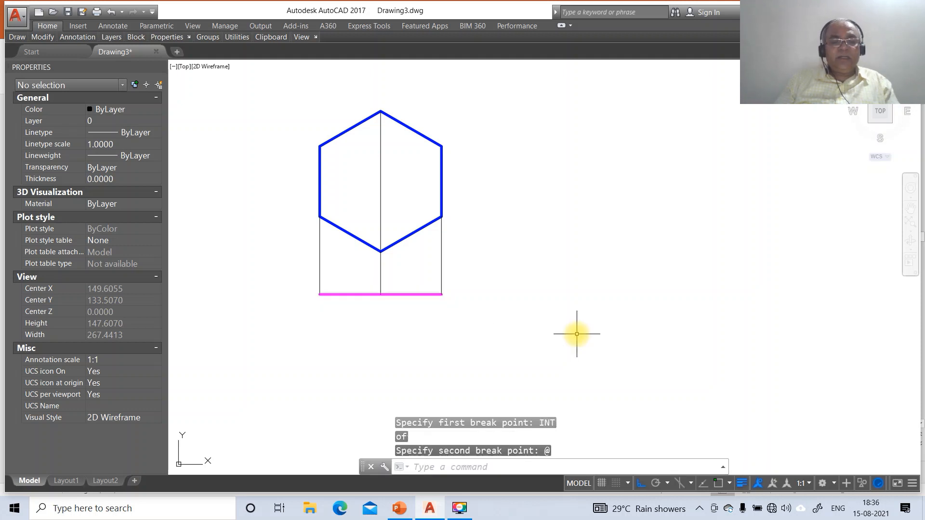
# Step: Copy both halves of the horizontal top-view line about 86 mm straight to the right
pyautogui.write('co')
pyautogui.press('Return')
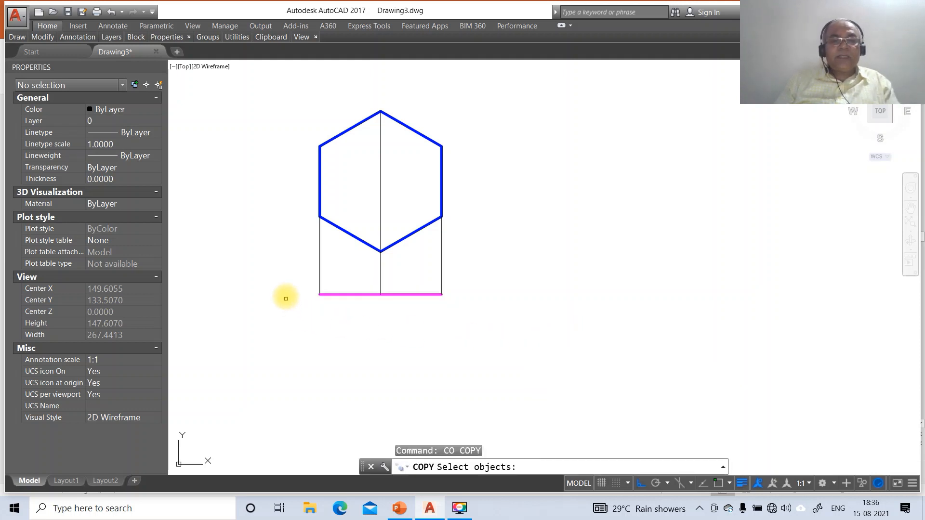
pyautogui.click(291, 277)
pyautogui.click(554, 353)
pyautogui.press('Return')
pyautogui.click(442, 345)
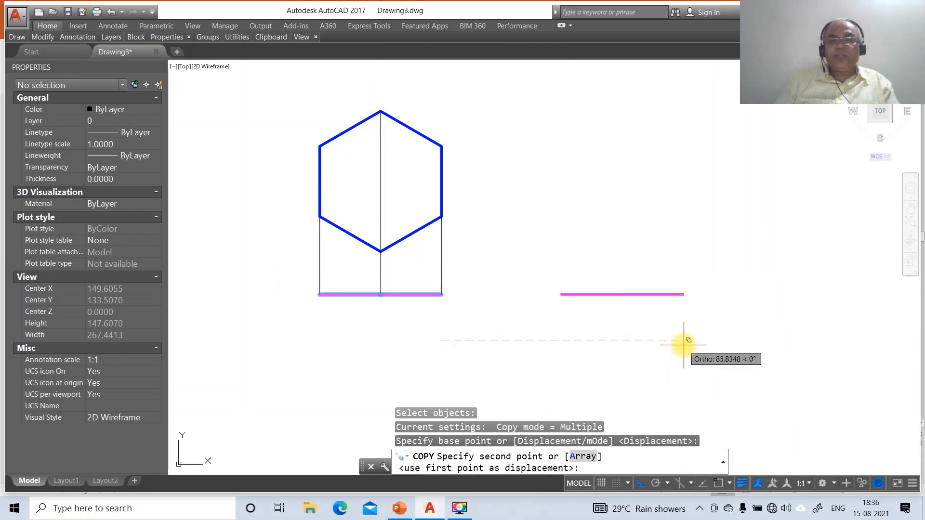
pyautogui.click(683, 345)
pyautogui.press('Return')
# Step: Consult the final solution slide in PowerPoint, return to AutoCAD and rotate the copied top-view line by -45° about its left endpoint
pyautogui.hotkey('alt', 'Tab')
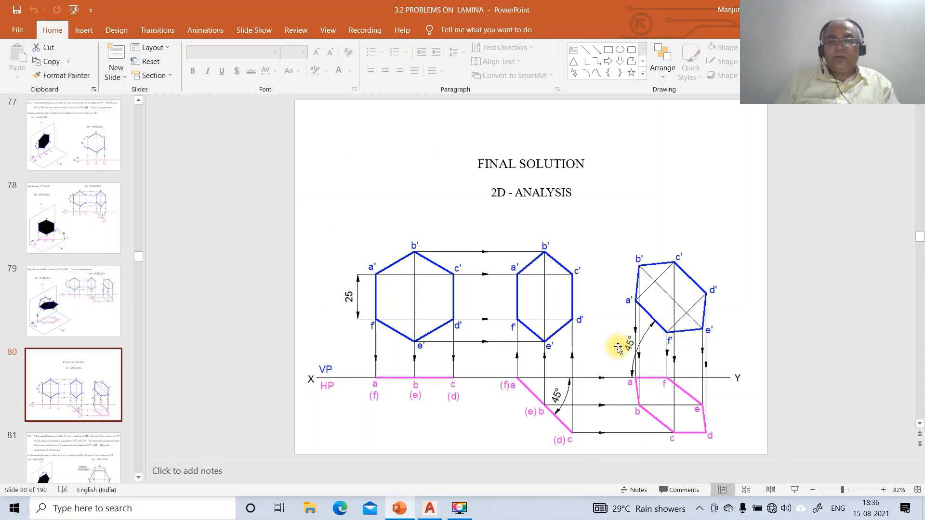
pyautogui.click(429, 509)
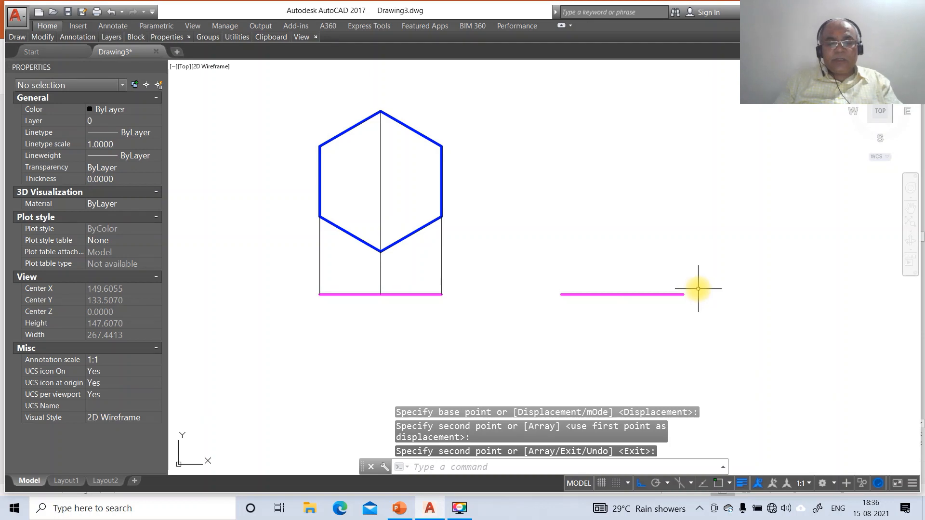
pyautogui.write('ro')
pyautogui.press('Return')
pyautogui.click(550, 274)
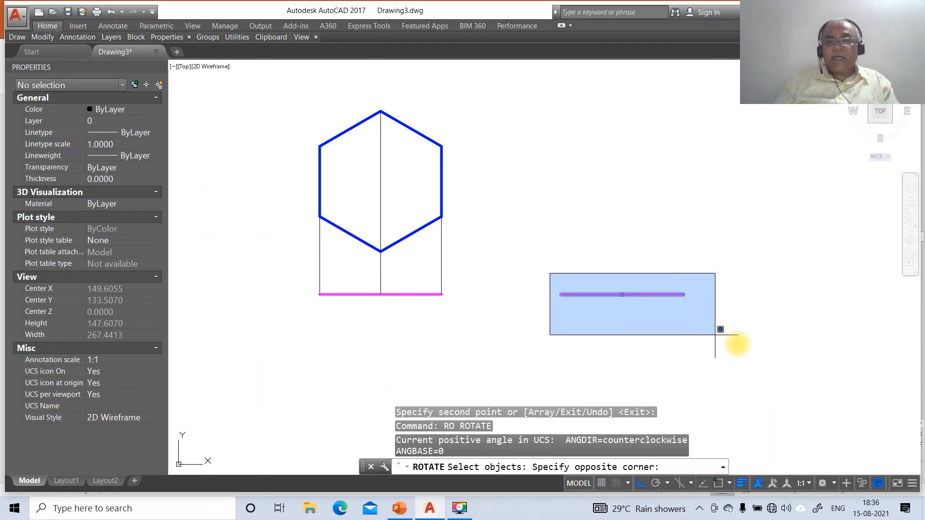
pyautogui.click(715, 335)
pyautogui.press('Return')
pyautogui.write('end')
pyautogui.press('Return')
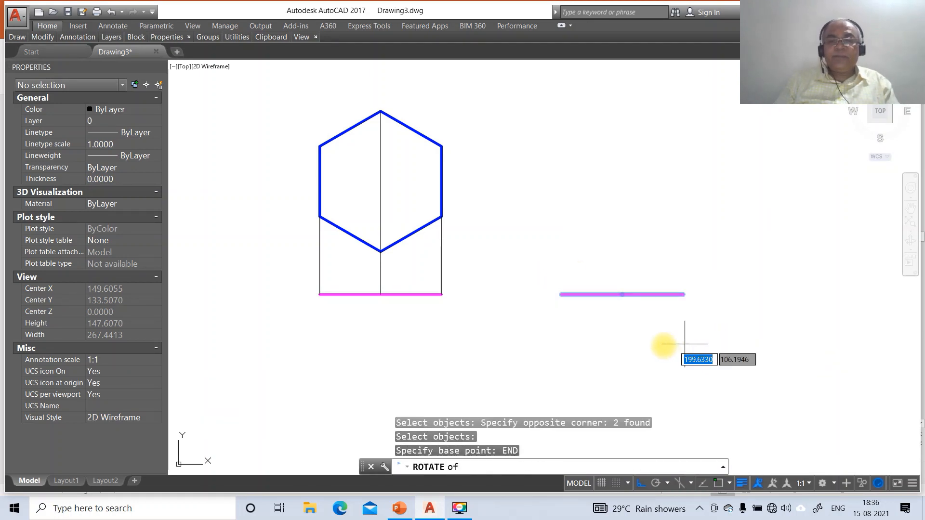
pyautogui.click(559, 294)
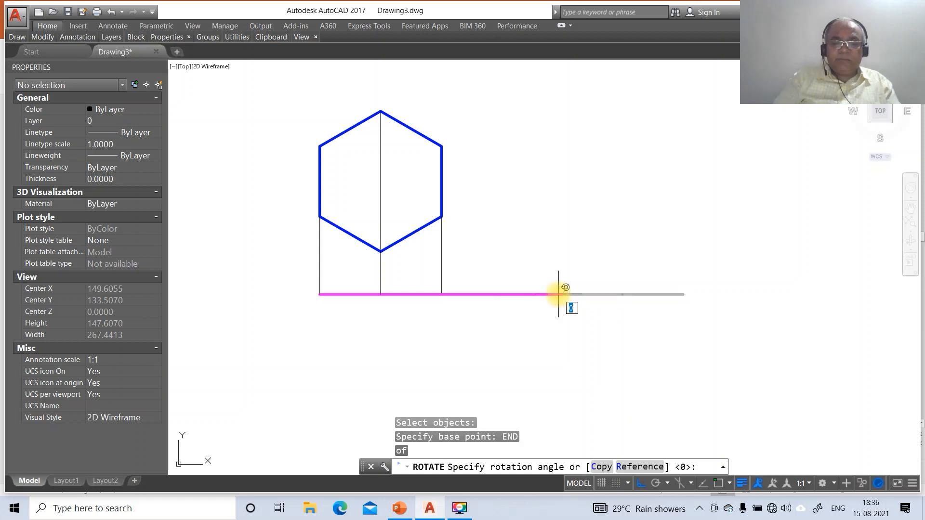
pyautogui.write('-45')
pyautogui.press('Return')
# Step: Draw a horizontal projector from the hexagon's upper-left vertex to the right, extending past the inclined line
pyautogui.write('l')
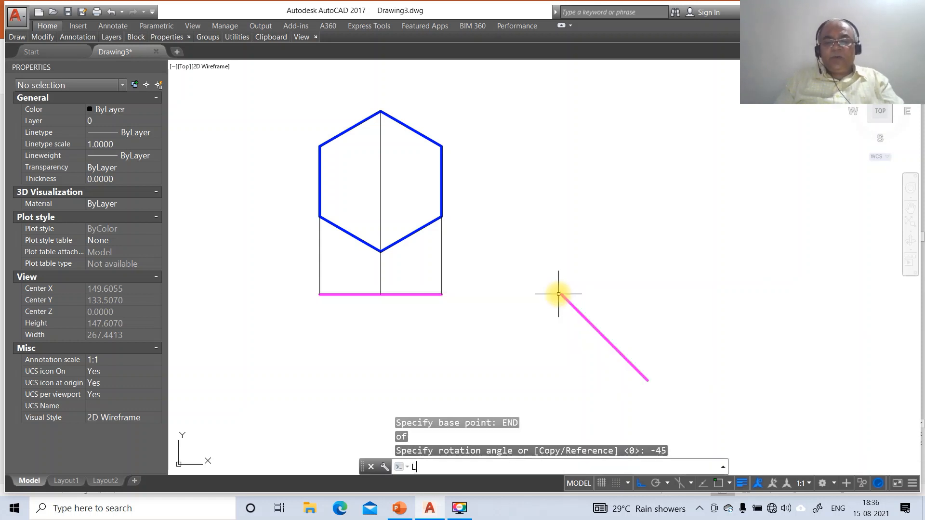
pyautogui.press('Return')
pyautogui.write('int')
pyautogui.press('Return')
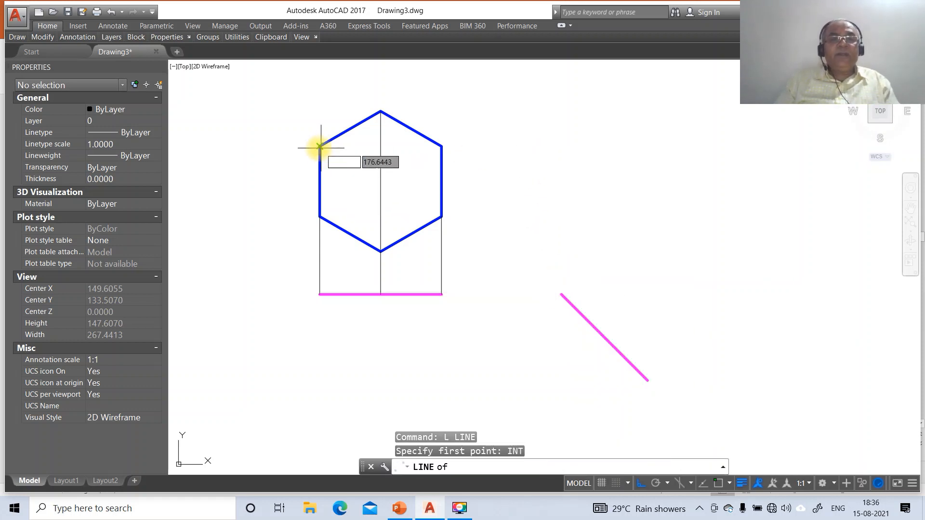
pyautogui.click(319, 146)
pyautogui.click(775, 178)
pyautogui.press('Return')
# Step: Draw a horizontal projector from the hexagon's lower-left vertex to the right, extending past the inclined line
pyautogui.press('Return')
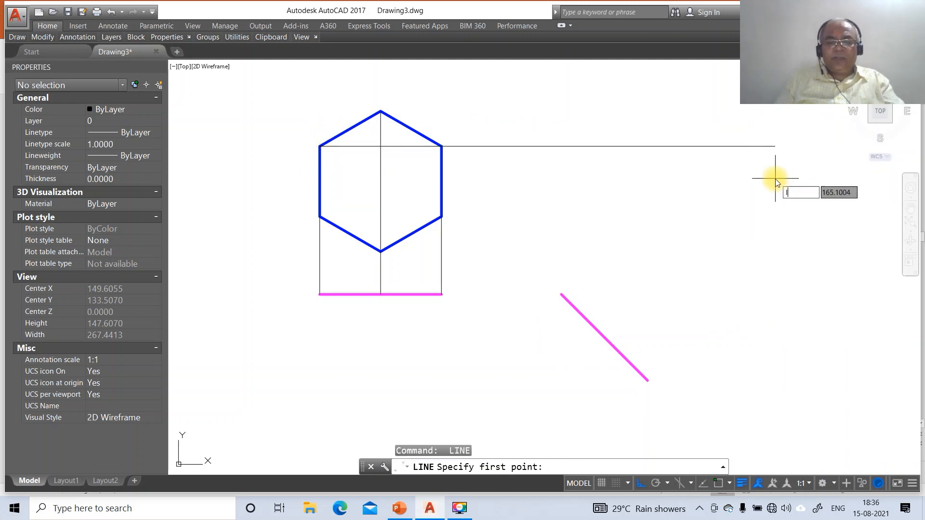
pyautogui.write('int')
pyautogui.press('Return')
pyautogui.click(319, 217)
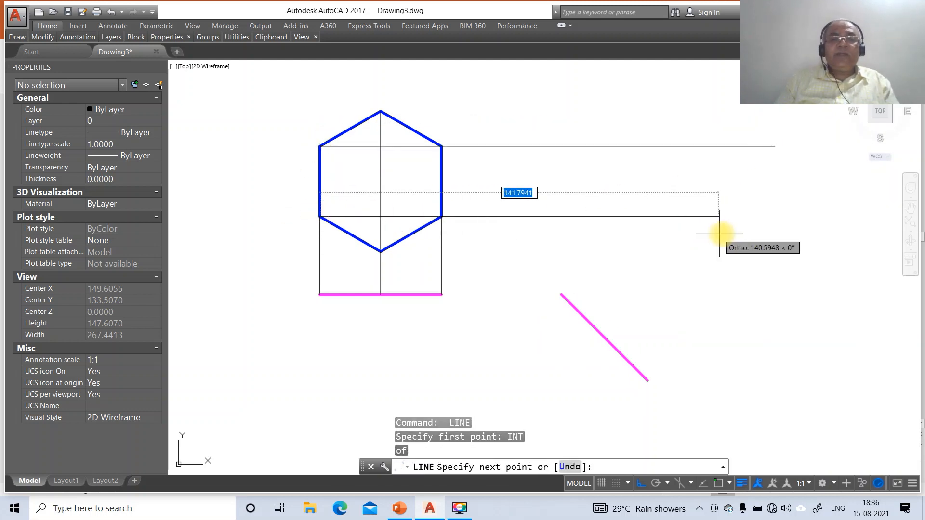
pyautogui.click(804, 234)
pyautogui.press('Return')
pyautogui.press('Return')
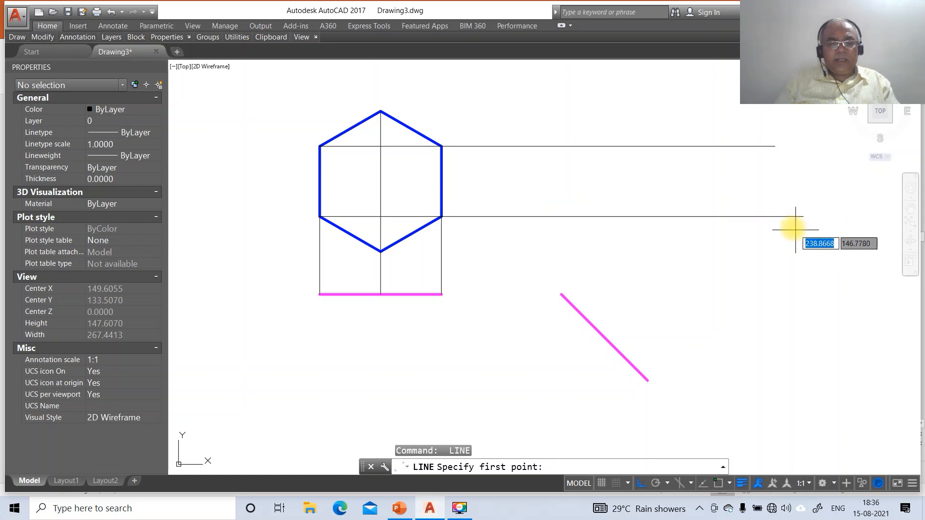
pyautogui.write('ENE')
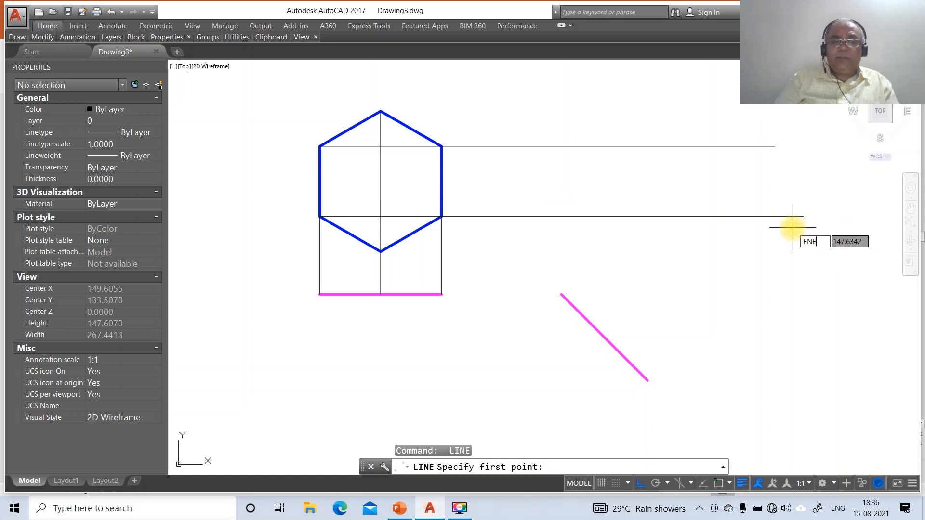
pyautogui.press('Return')
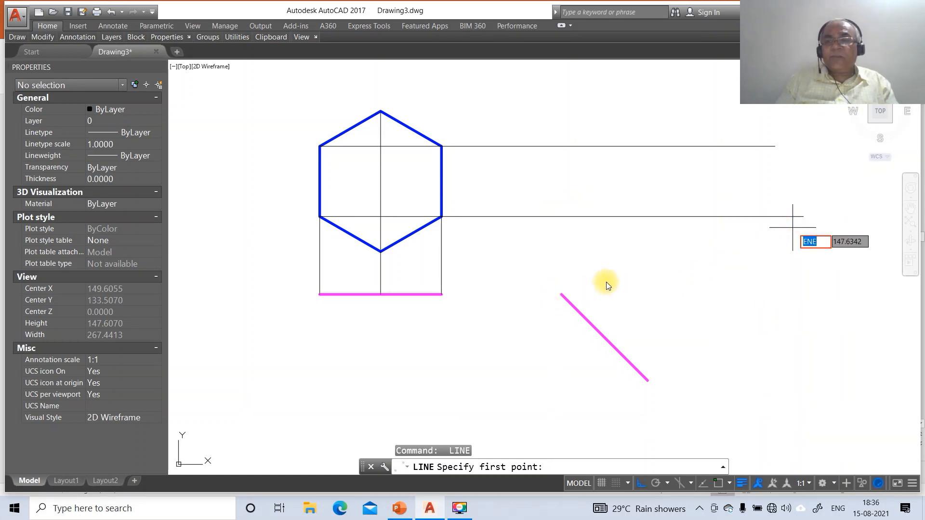
pyautogui.press('Escape')
# Step: Draw a vertical projector from the inclined line's upper endpoint perpendicular to the upper horizontal projector
pyautogui.press('Return')
pyautogui.write('END')
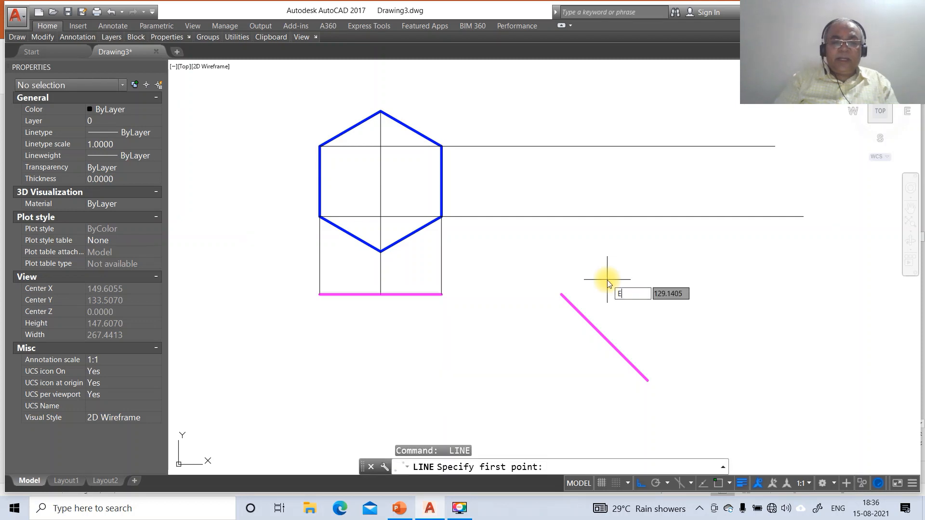
pyautogui.press('Return')
pyautogui.click(569, 297)
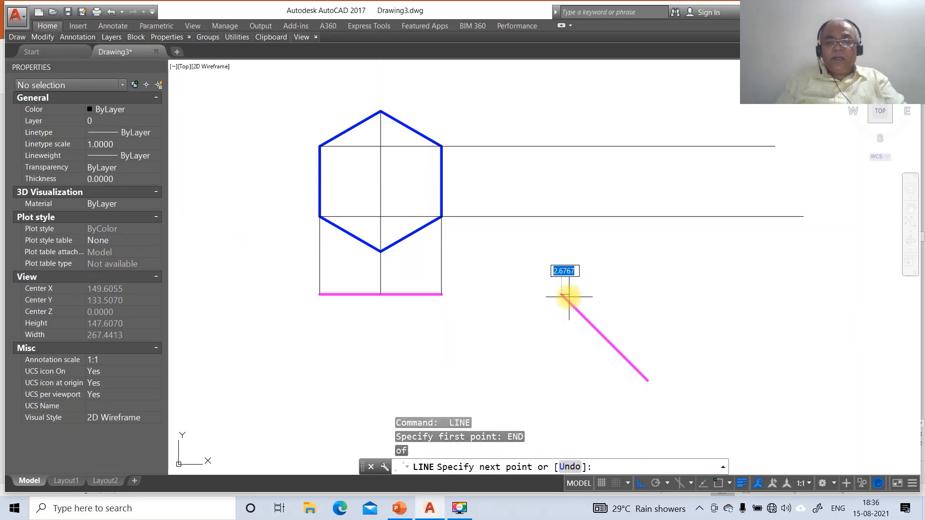
pyautogui.write('PER')
pyautogui.press('Return')
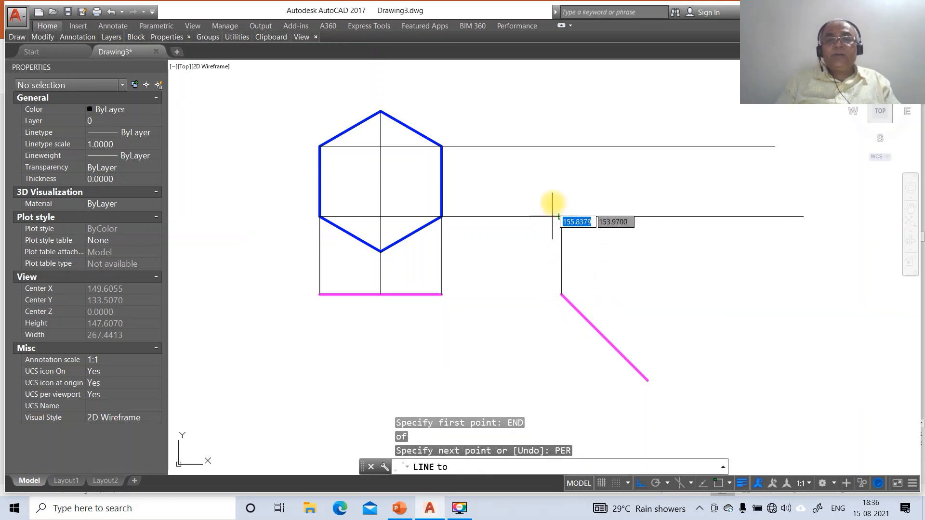
pyautogui.click(566, 149)
pyautogui.press('Return')
# Step: Draw a vertical projector from the inclined line's lower endpoint perpendicular to the upper horizontal projector
pyautogui.press('Return')
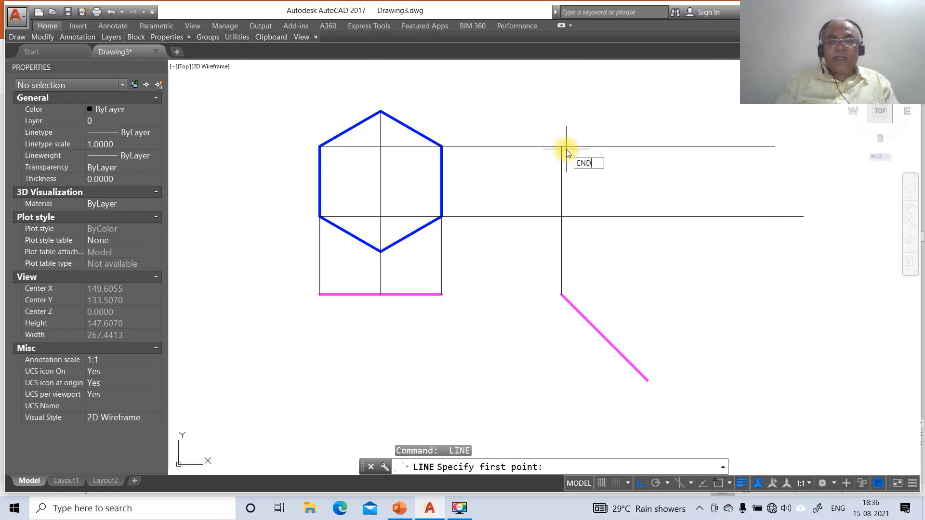
pyautogui.write('END')
pyautogui.press('Return')
pyautogui.click(645, 379)
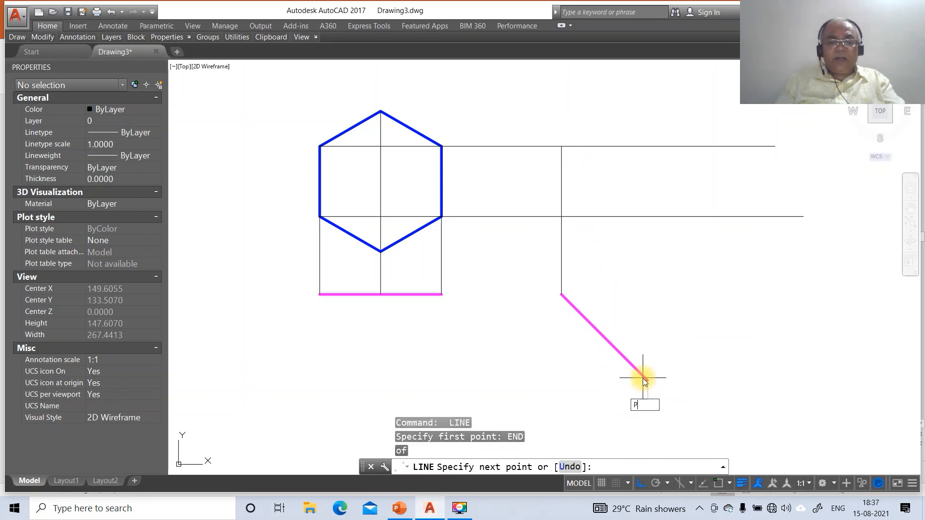
pyautogui.write('PER')
pyautogui.press('Return')
pyautogui.click(648, 147)
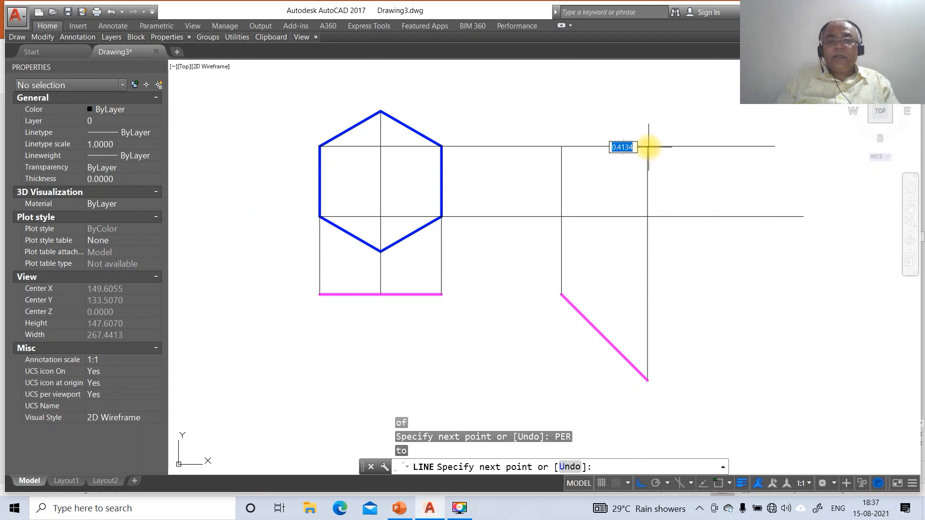
pyautogui.press('Return')
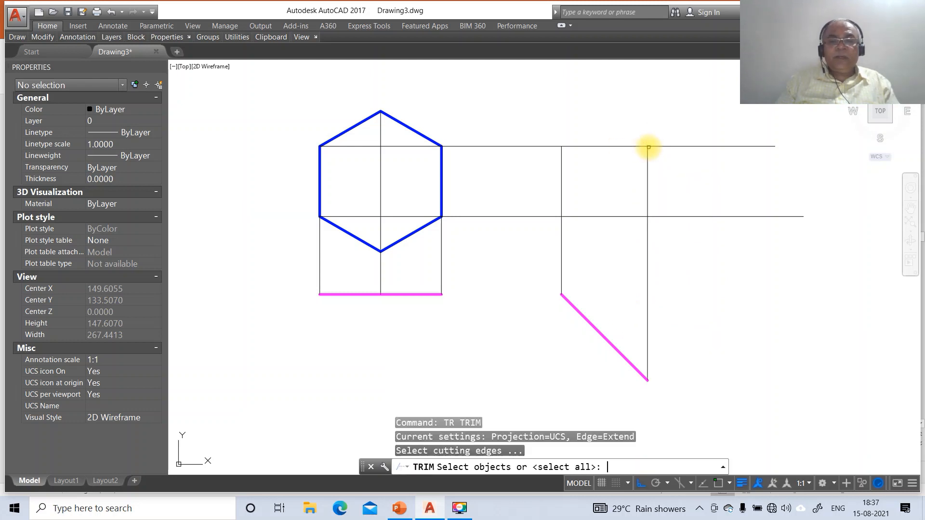
# Step: Trim both horizontal projectors where they extend beyond the right vertical projector
pyautogui.press('Return')
pyautogui.click(700, 118)
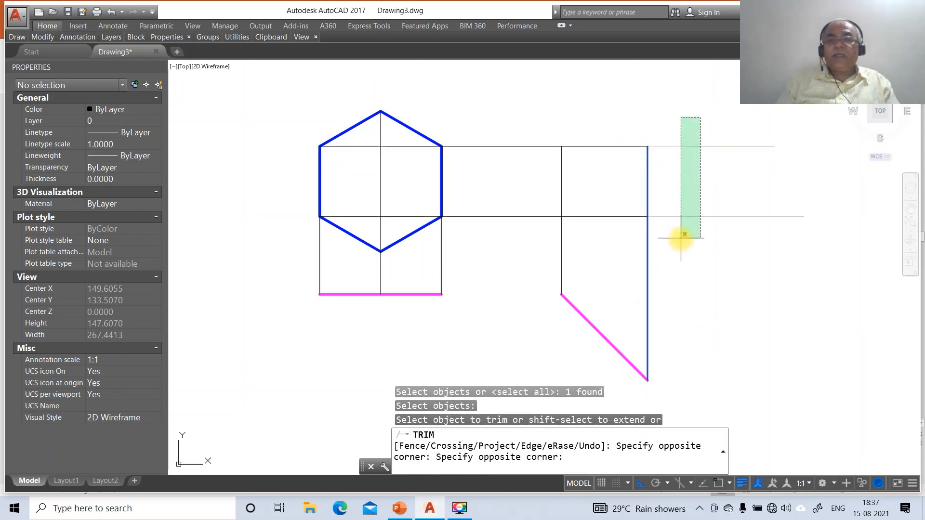
pyautogui.click(677, 241)
# Step: Draw a horizontal projector from the hexagon's top vertex to the right, extending past the right vertical projector
pyautogui.write('L')
pyautogui.press('Return')
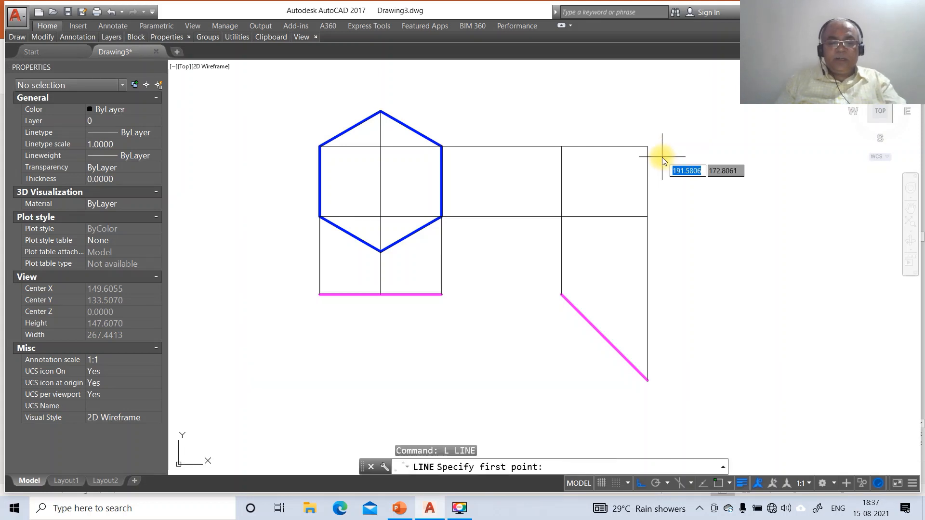
pyautogui.write('INT')
pyautogui.press('Return')
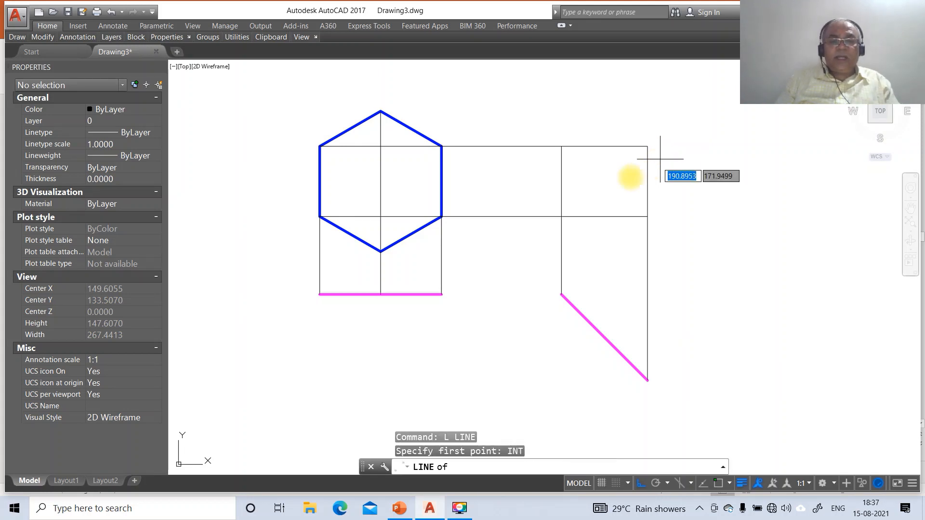
pyautogui.click(381, 112)
pyautogui.click(739, 140)
pyautogui.press('Return')
# Step: Draw a horizontal projector from the hexagon's bottom vertex to the right, extending past the right vertical projector
pyautogui.press('Return')
pyautogui.write('INT')
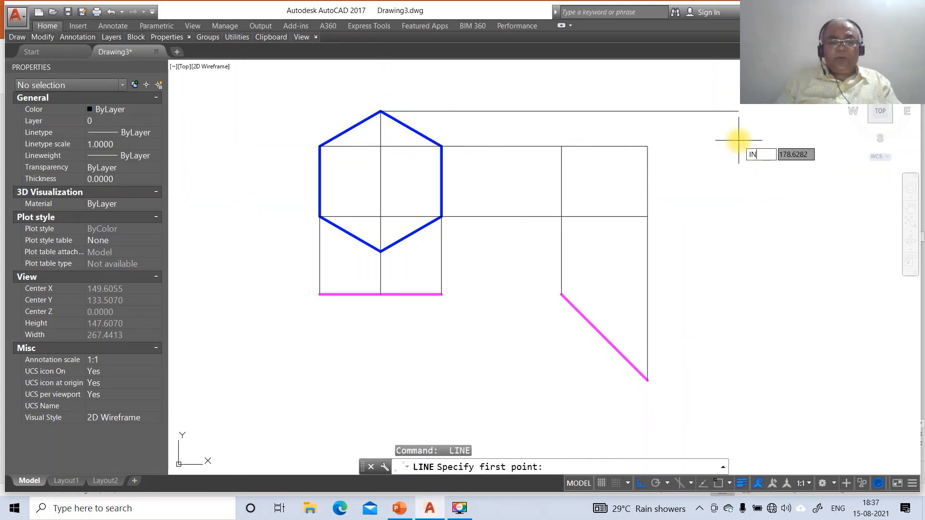
pyautogui.press('Return')
pyautogui.click(385, 254)
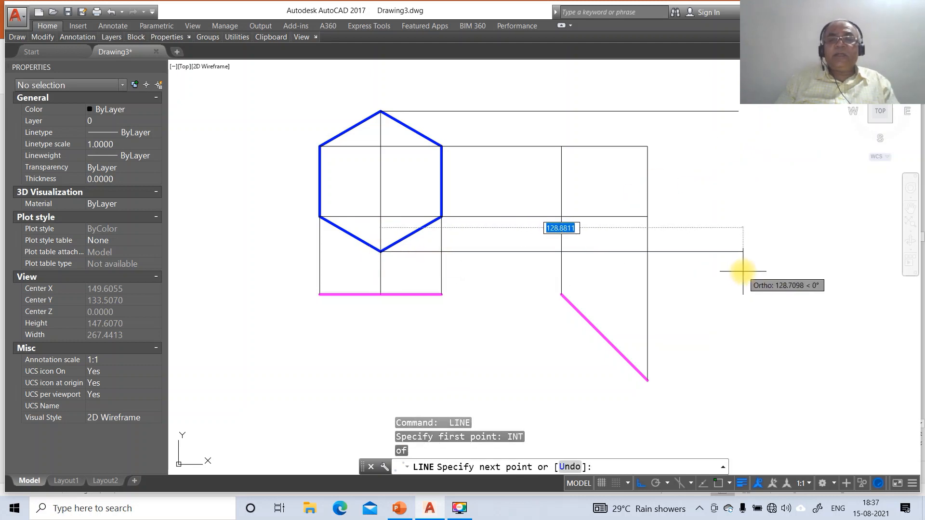
pyautogui.click(742, 268)
pyautogui.press('Return')
# Step: Draw a vertical projector from the middle of the inclined line perpendicular to the topmost horizontal projector
pyautogui.press('Return')
pyautogui.write('END')
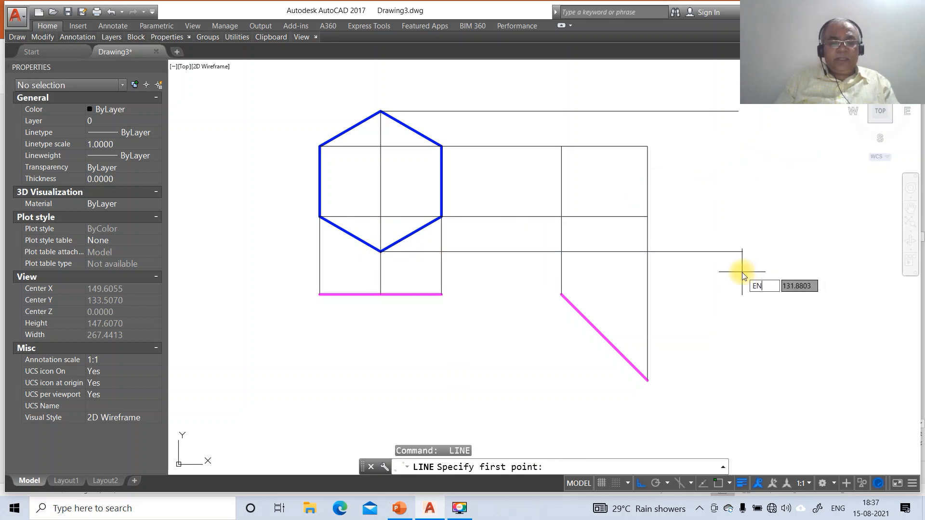
pyautogui.press('Return')
pyautogui.click(601, 342)
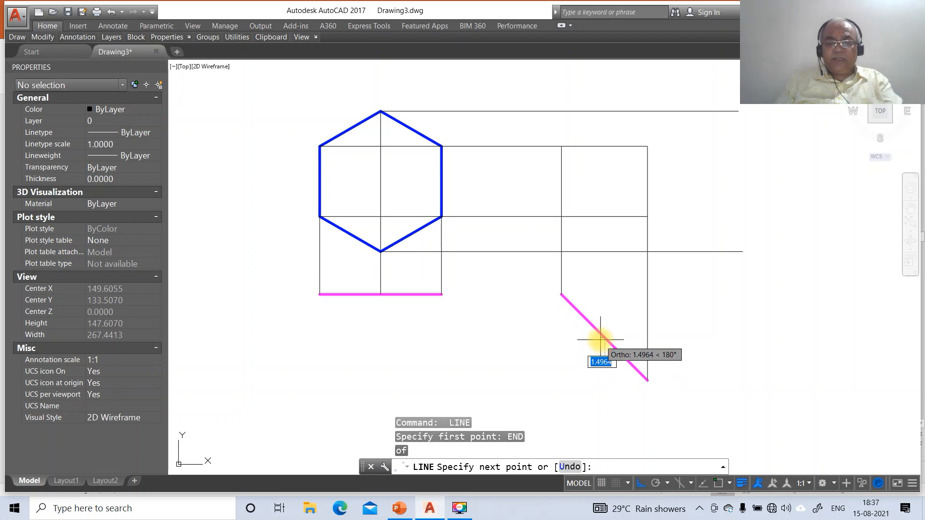
pyautogui.write('PER')
pyautogui.press('Return')
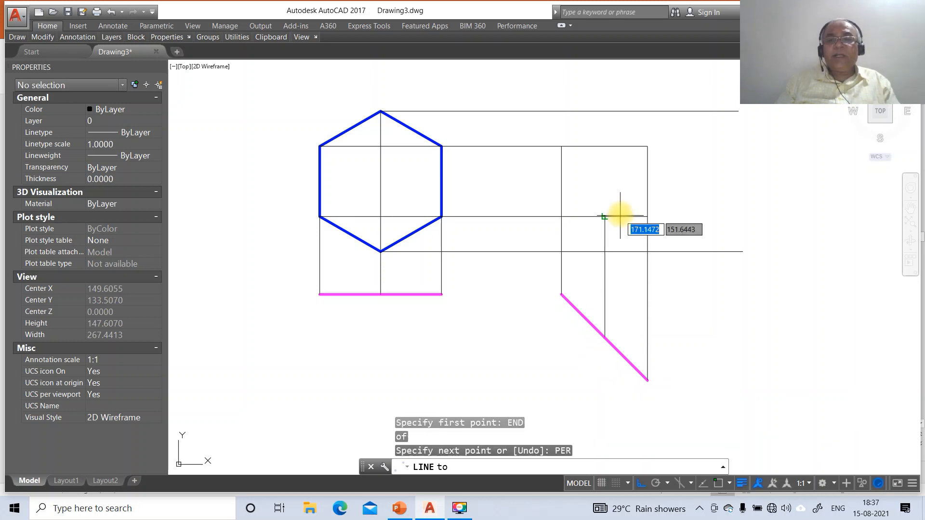
pyautogui.click(615, 113)
# Step: Trim the topmost and bottommost horizontal projectors where they extend beyond the middle vertical projector
pyautogui.write('TR')
pyautogui.press('Return')
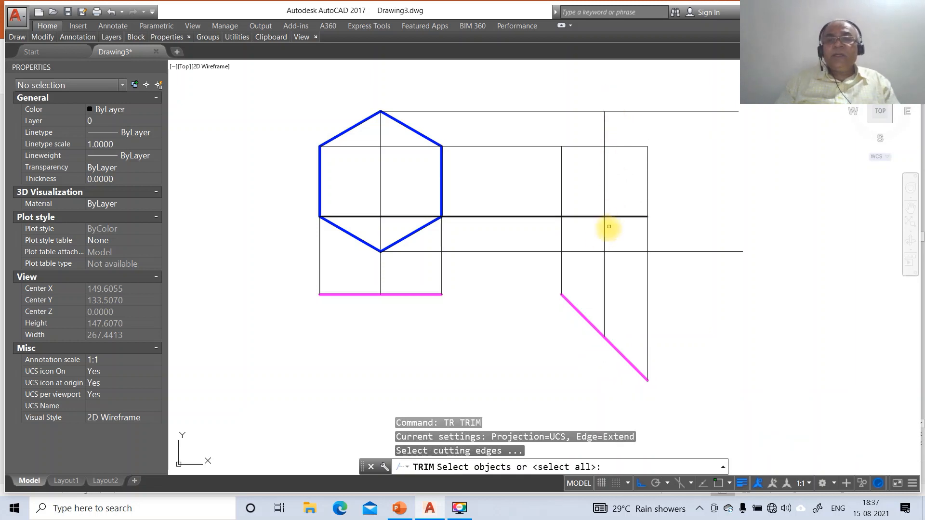
pyautogui.click(605, 245)
pyautogui.click(607, 244)
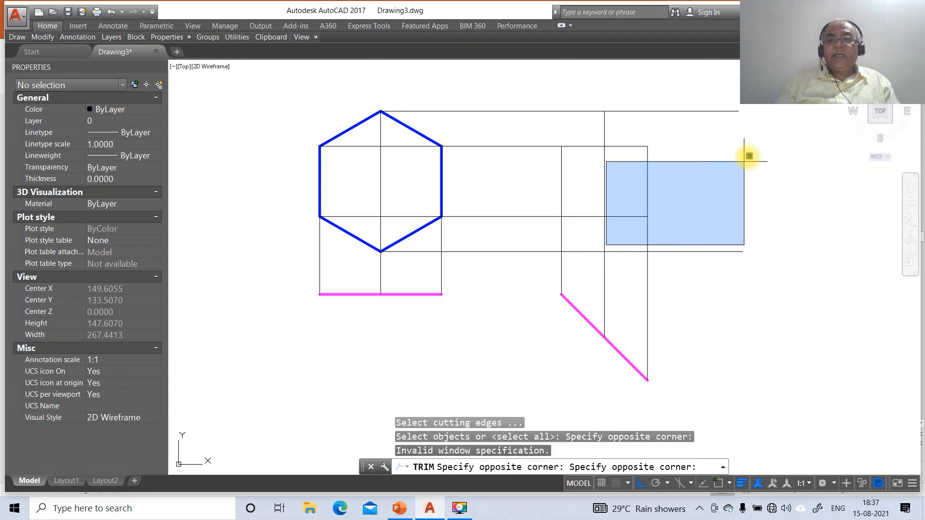
pyautogui.click(573, 242)
pyautogui.press('Return')
pyautogui.click(750, 97)
pyautogui.click(608, 326)
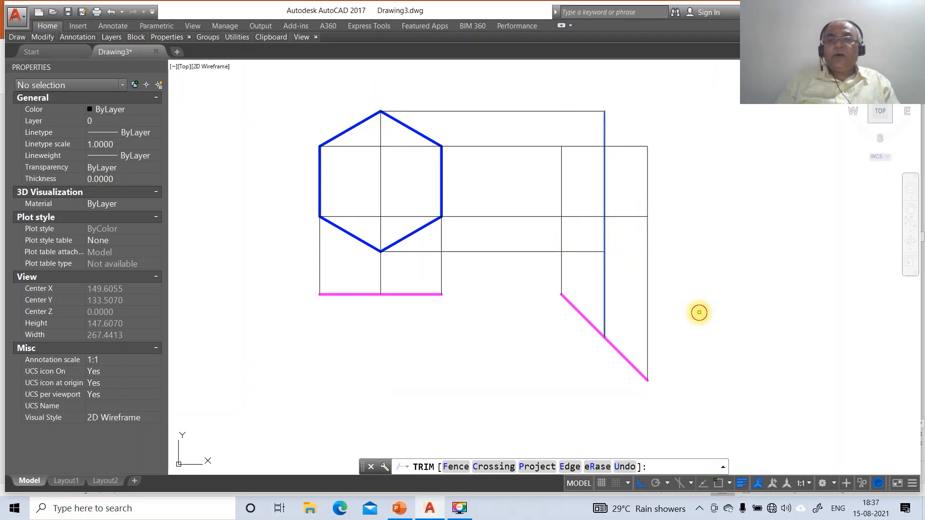
# Step: Draw the two upper sloping edges of the projected hexagon, joining the projector intersections through the top point
pyautogui.write('L')
pyautogui.press('Return')
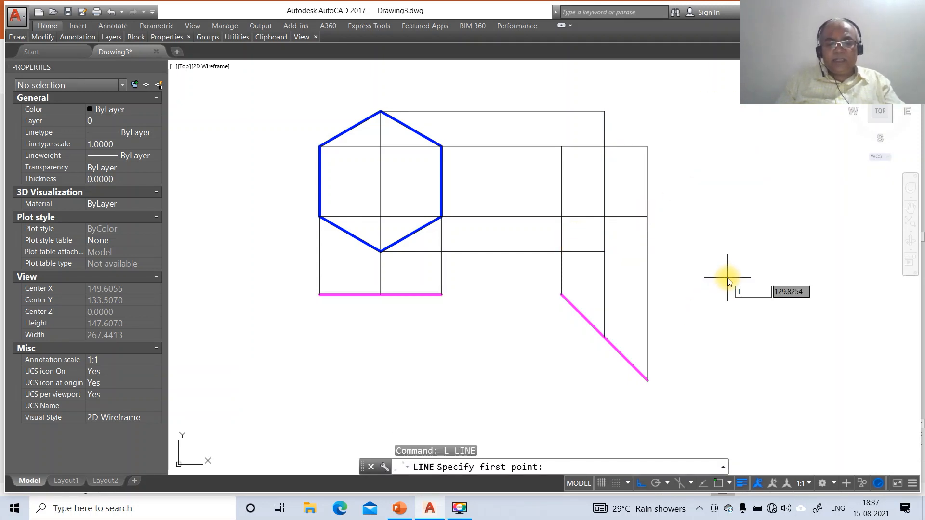
pyautogui.write('INT')
pyautogui.press('Return')
pyautogui.click(561, 146)
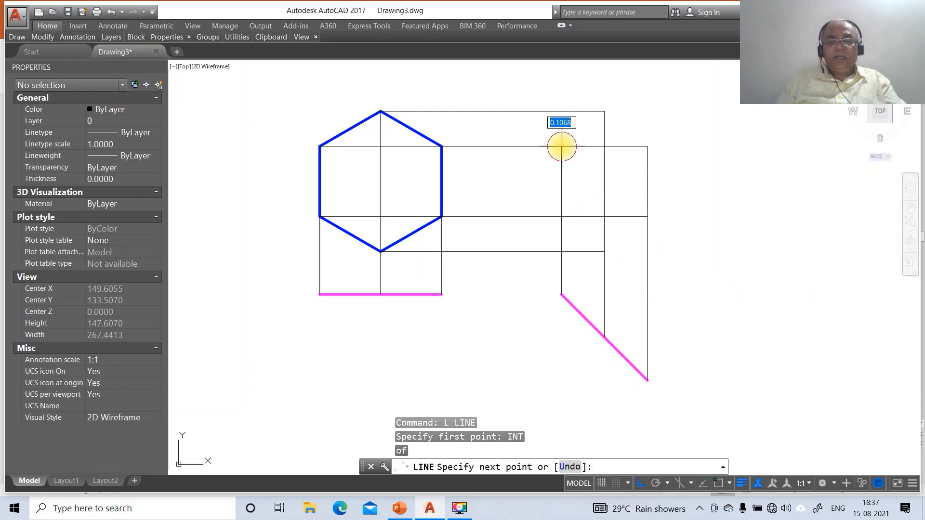
pyautogui.write('INT')
pyautogui.press('Return')
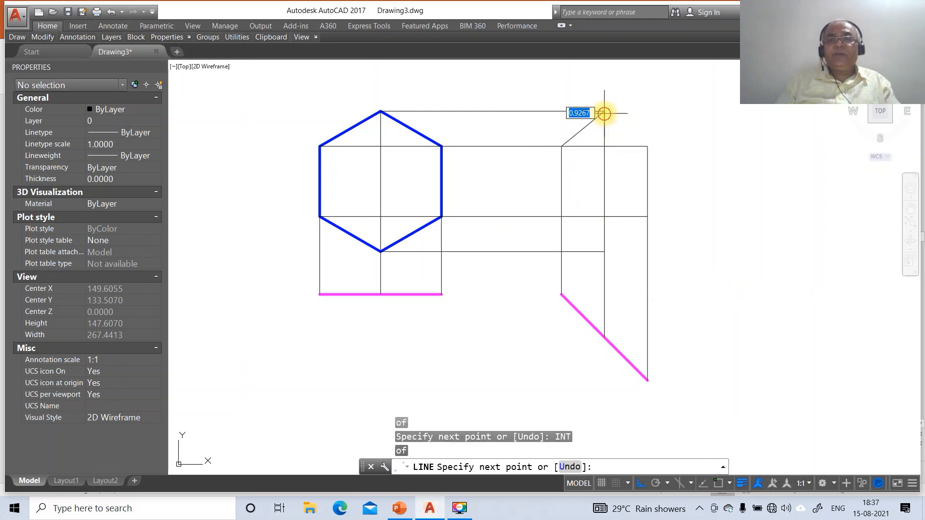
pyautogui.press('Return')
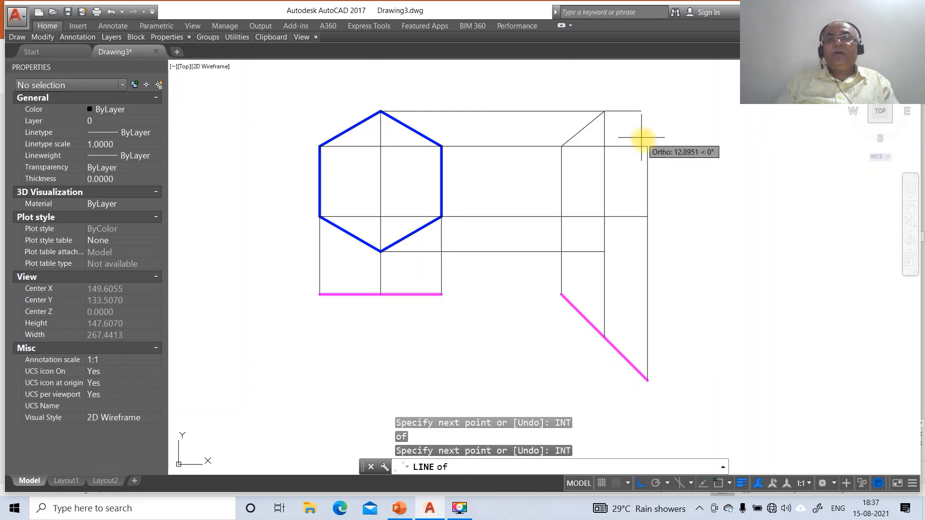
pyautogui.click(646, 146)
pyautogui.press('Return')
# Step: Draw the two lower sloping edges of the projected hexagon, joining the projector intersections through the bottom point
pyautogui.press('Return')
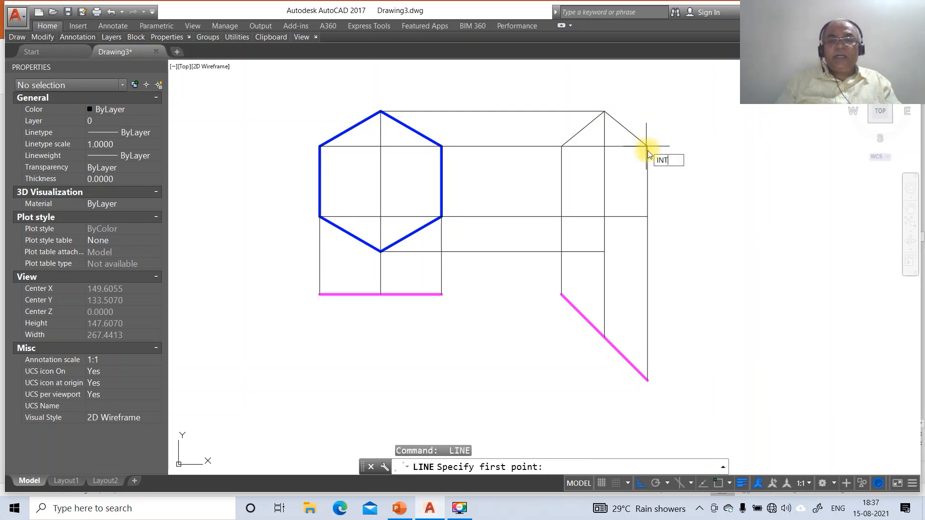
pyautogui.write('INT')
pyautogui.press('Return')
pyautogui.click(559, 216)
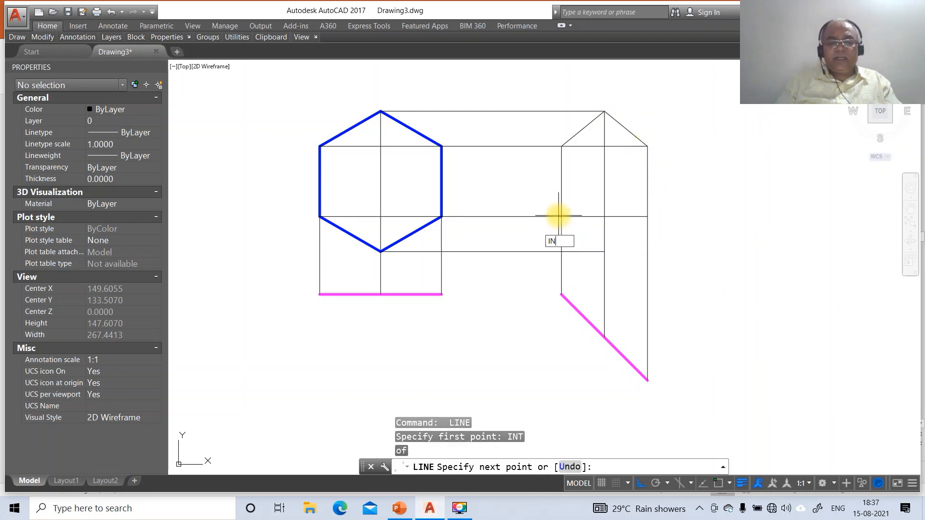
pyautogui.write('INT')
pyautogui.press('Return')
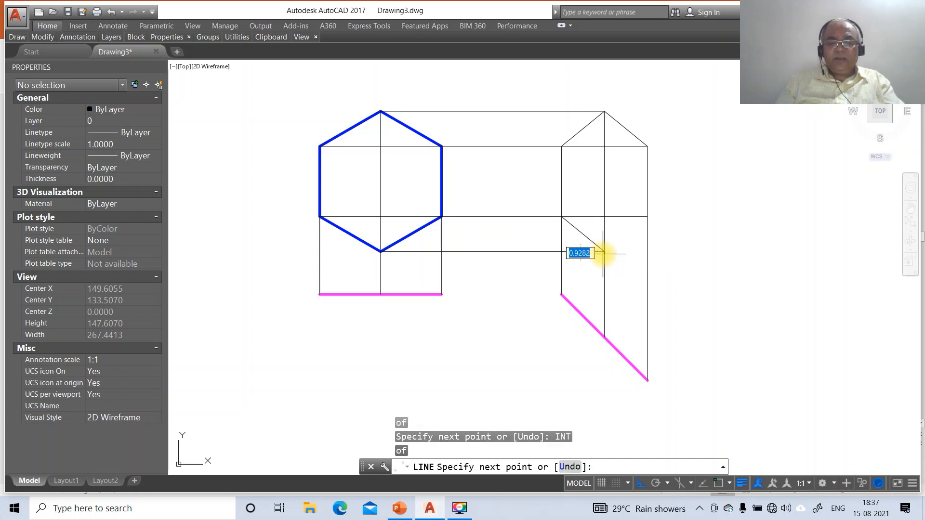
pyautogui.write('INT')
pyautogui.press('Return')
pyautogui.click(648, 216)
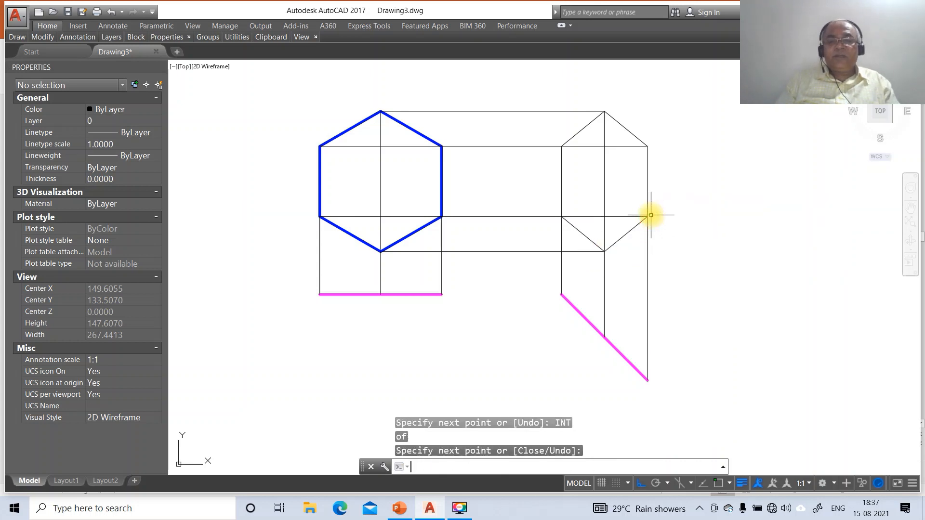
pyautogui.press('Return')
# Step: Break the horizontal projector at the projected hexagon's upper-left corner, using the same point for both break points
pyautogui.write('BR')
pyautogui.press('Return')
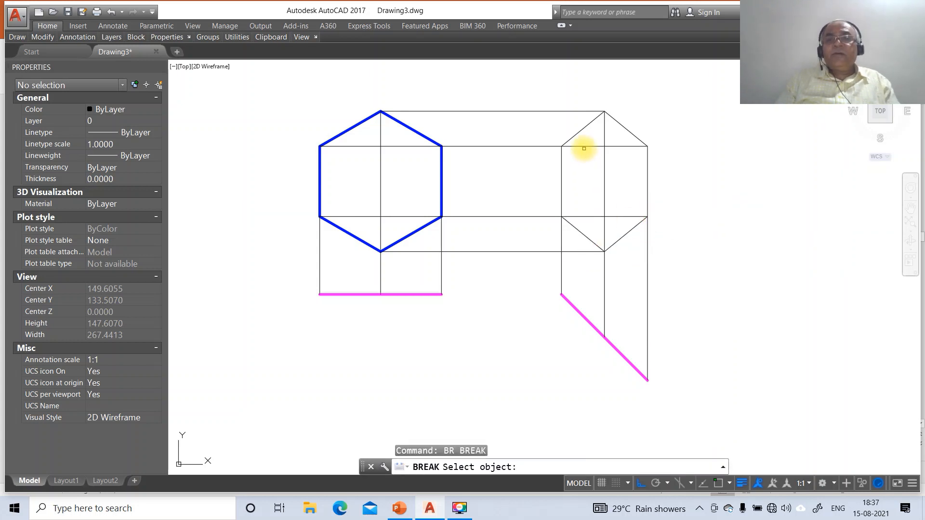
pyautogui.click(583, 146)
pyautogui.write('F')
pyautogui.press('Return')
pyautogui.write('INT')
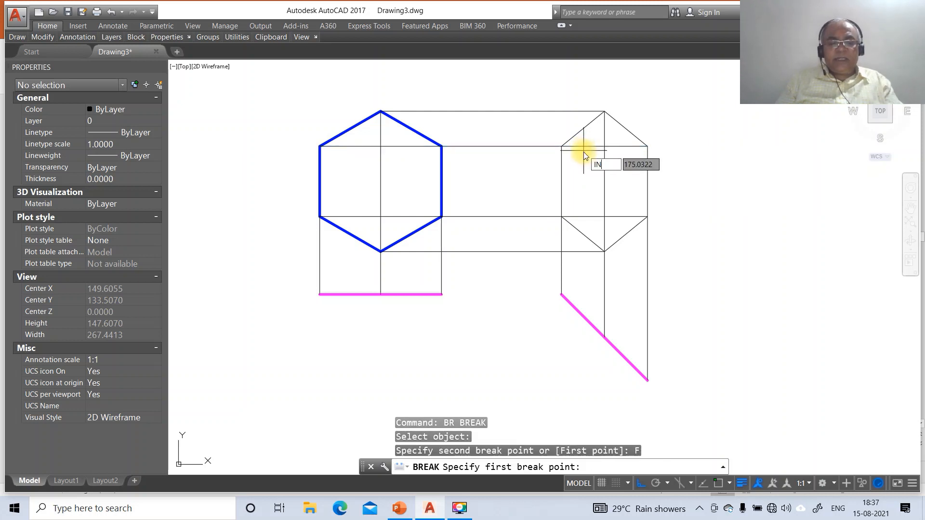
pyautogui.press('Return')
pyautogui.click(561, 146)
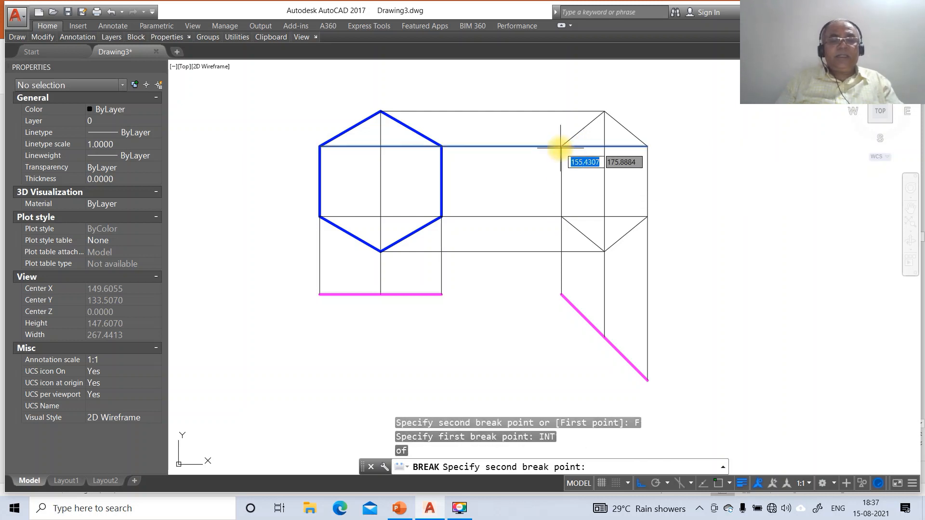
pyautogui.write('@')
pyautogui.press('Return')
# Step: Break the horizontal projector at the projected hexagon's lower-left corner, using the same point for both break points
pyautogui.press('Return')
pyautogui.click(569, 216)
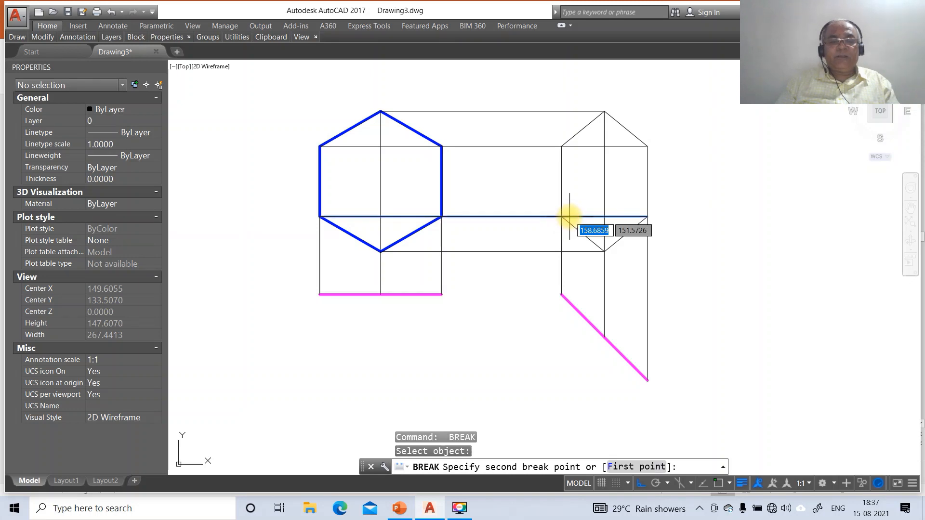
pyautogui.write('D')
pyautogui.press('BackSpace')
pyautogui.write('F')
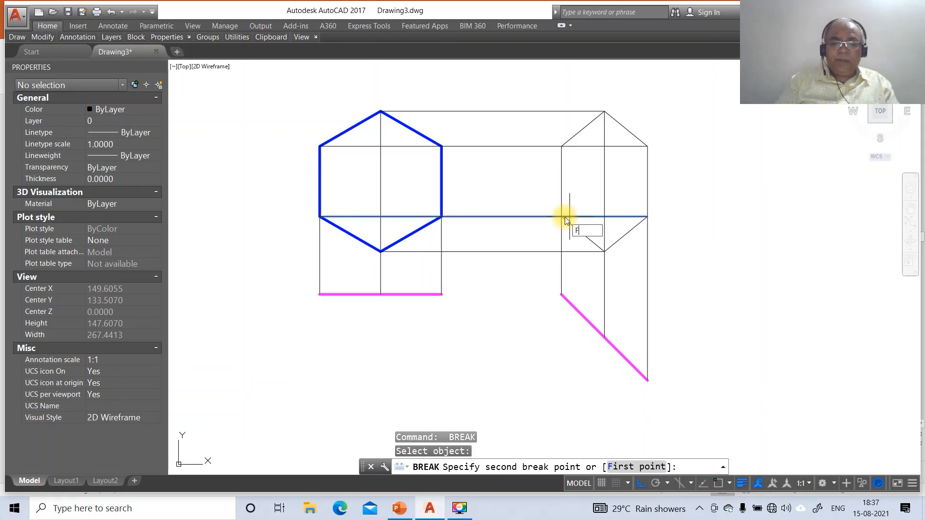
pyautogui.press('Return')
pyautogui.write('INT')
pyautogui.press('Return')
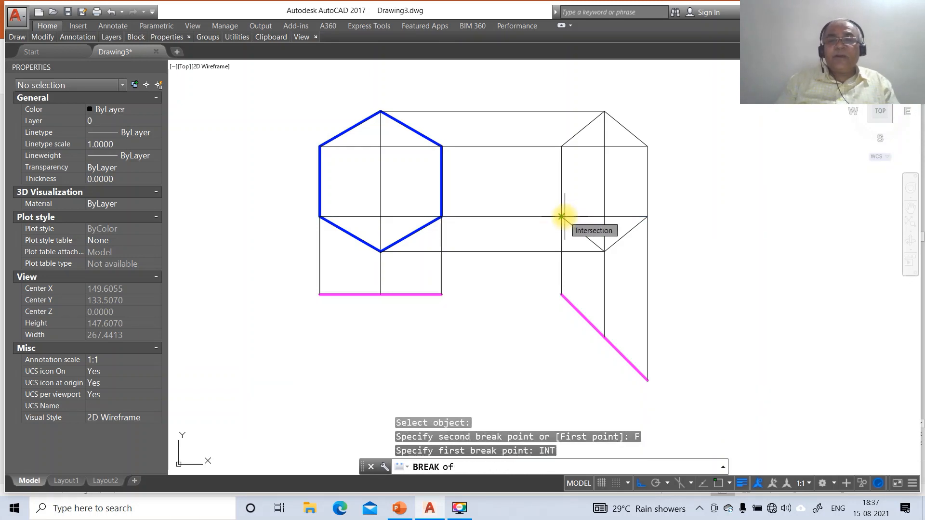
pyautogui.click(563, 217)
pyautogui.write('@')
pyautogui.press('Return')
# Step: Break the left vertical projector at the projected hexagon's lower-left corner
pyautogui.press('Return')
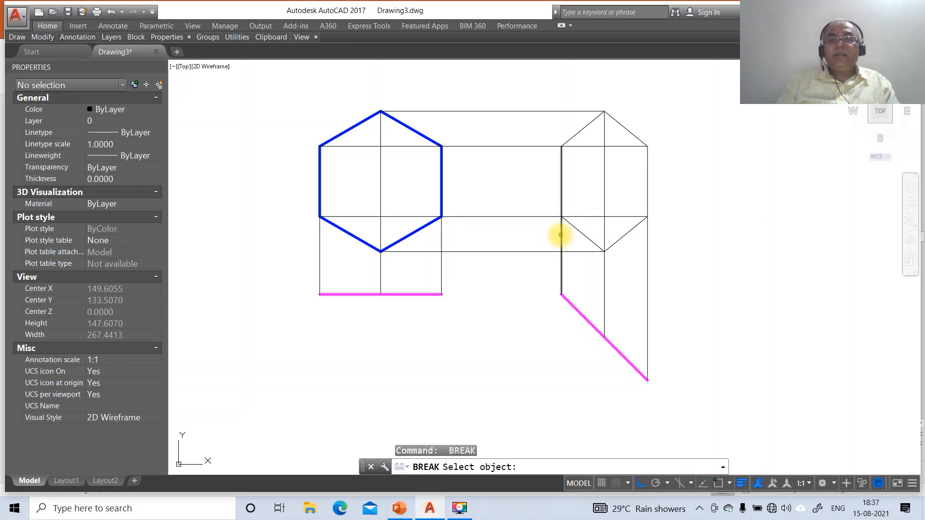
pyautogui.click(560, 234)
pyautogui.press('Return')
pyautogui.write('IN')
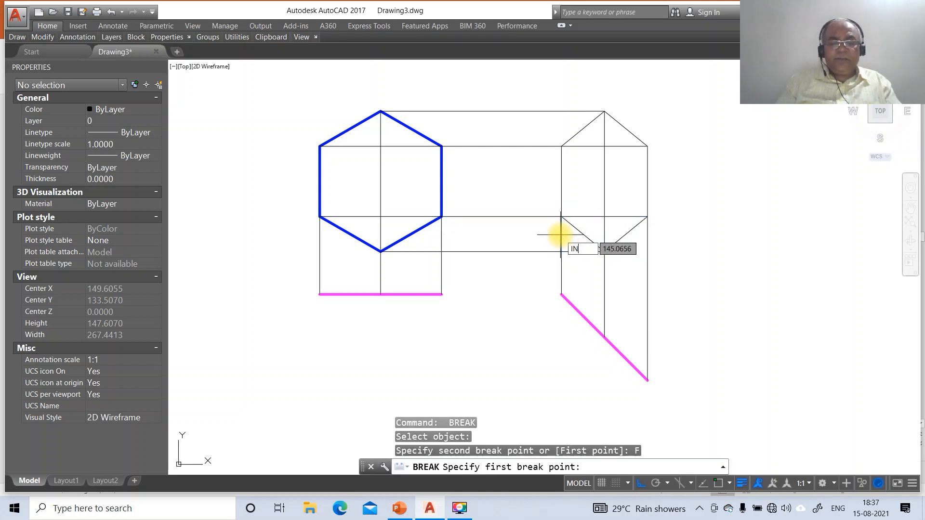
pyautogui.write('T')
pyautogui.press('Return')
pyautogui.click(561, 218)
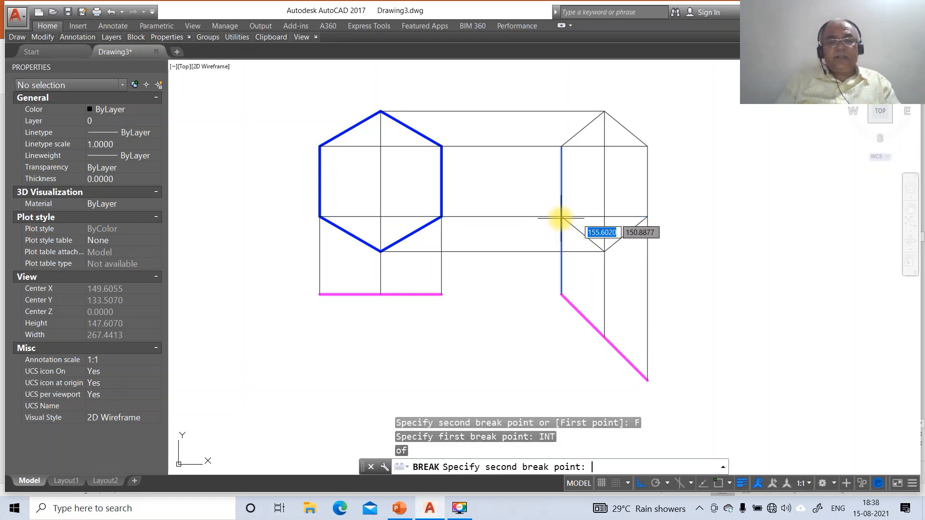
pyautogui.write('@')
pyautogui.press('Return')
# Step: Break the middle vertical projector at the projected hexagon's bottom vertex
pyautogui.press('Return')
pyautogui.click(604, 239)
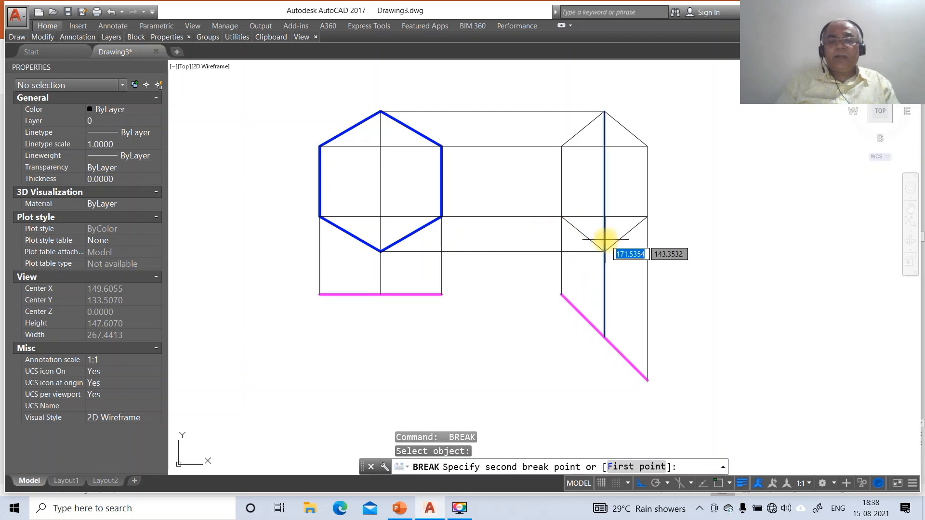
pyautogui.press('Return')
pyautogui.write('INT')
pyautogui.press('Return')
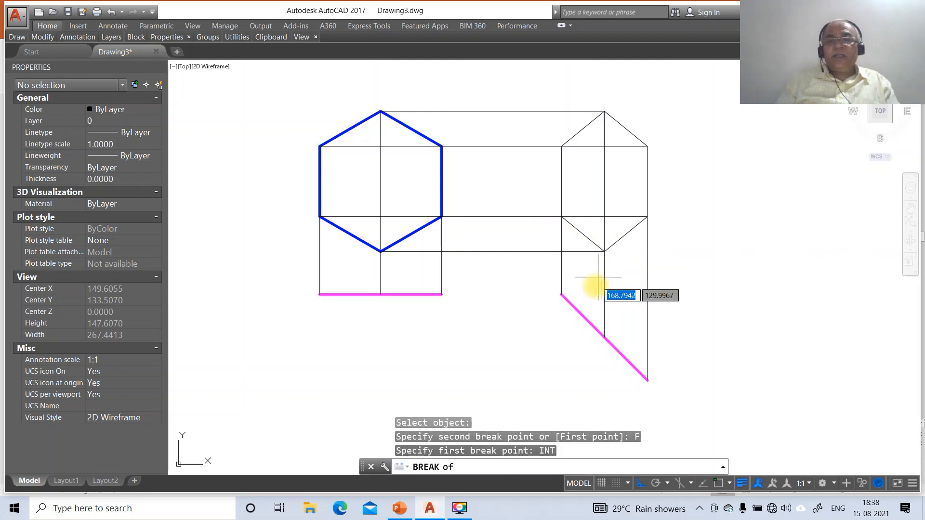
pyautogui.click(603, 251)
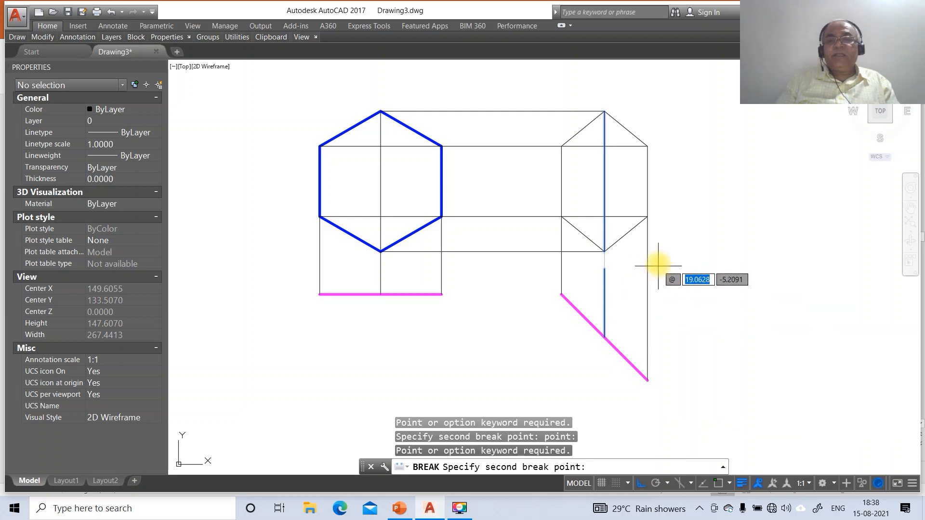
pyautogui.write('@')
pyautogui.press('Return')
# Step: Break the right vertical projector at the projected hexagon's lower-right corner
pyautogui.press('Return')
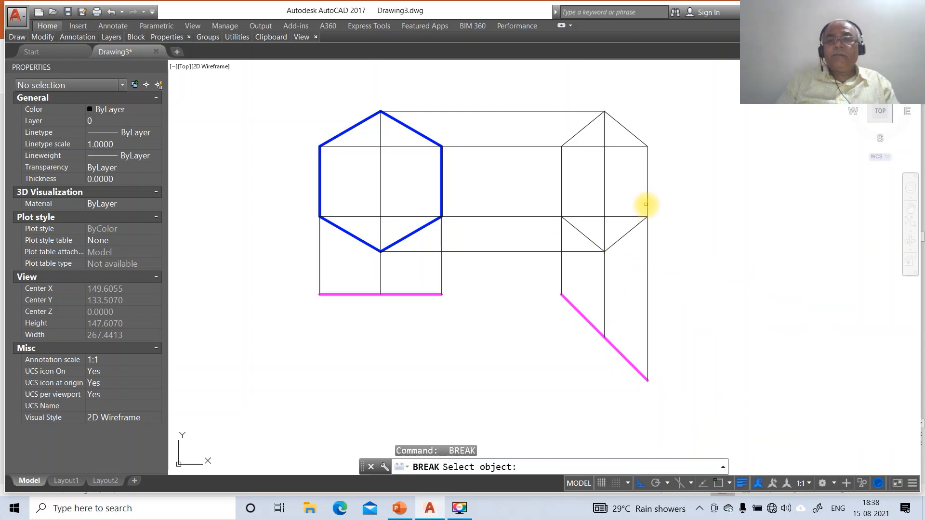
pyautogui.click(647, 205)
pyautogui.write('F')
pyautogui.press('Return')
pyautogui.write('INT')
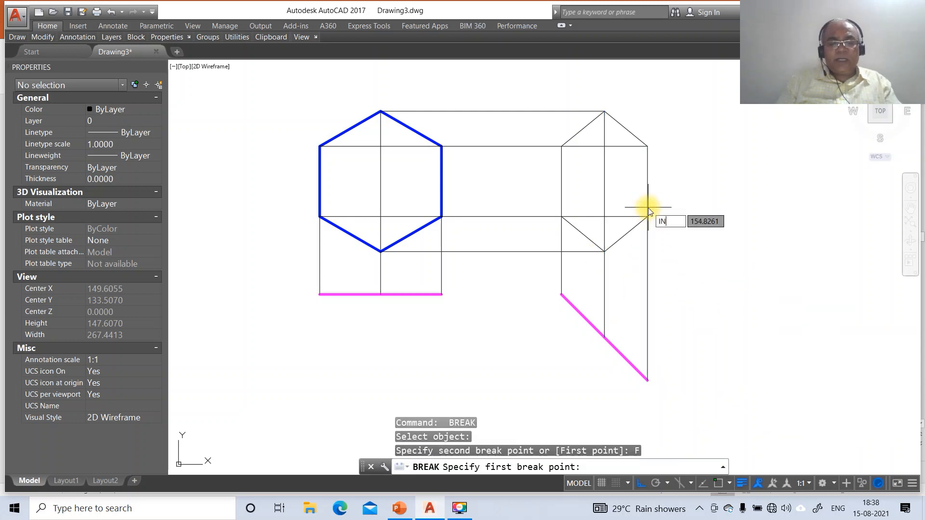
pyautogui.press('Return')
pyautogui.click(643, 216)
pyautogui.write('@')
pyautogui.press('Return')
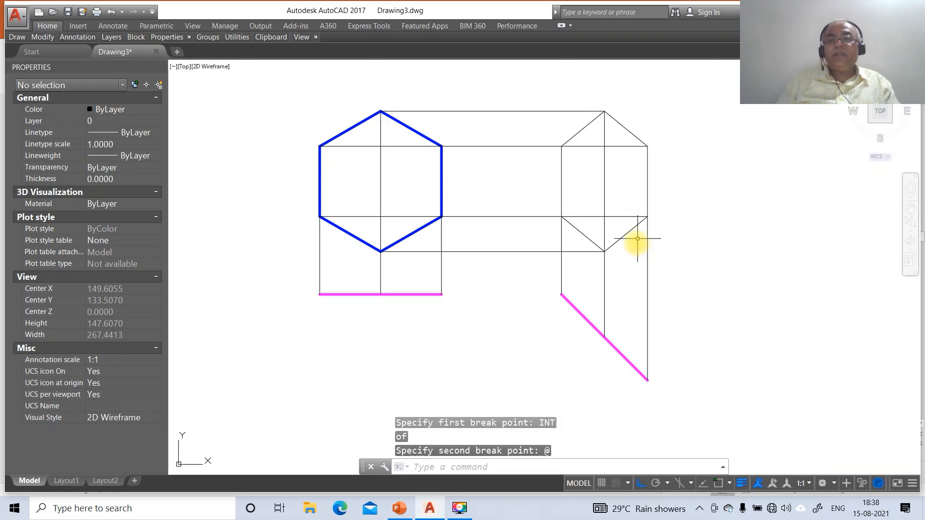
# Step: Move the six outline edges of the projected hexagon in the second front view to the FV layer
pyautogui.click(613, 246)
pyautogui.click(593, 242)
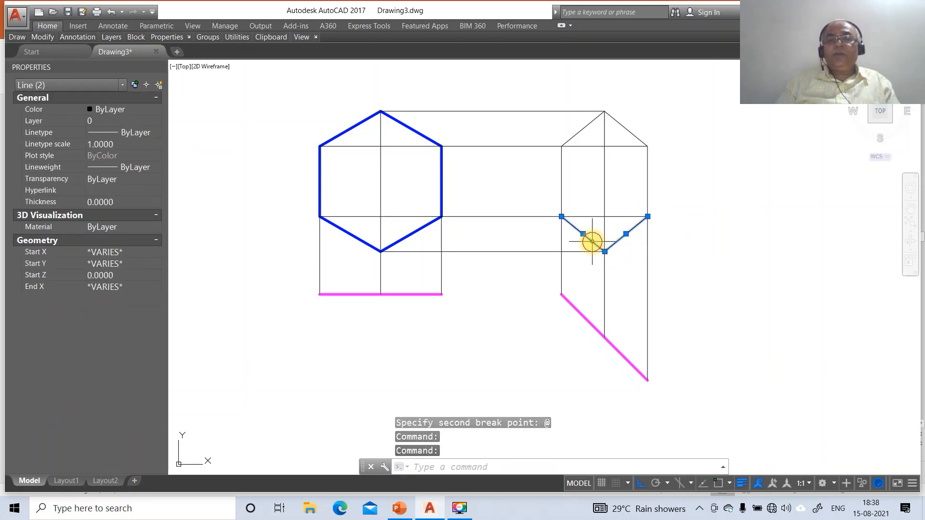
pyautogui.click(561, 193)
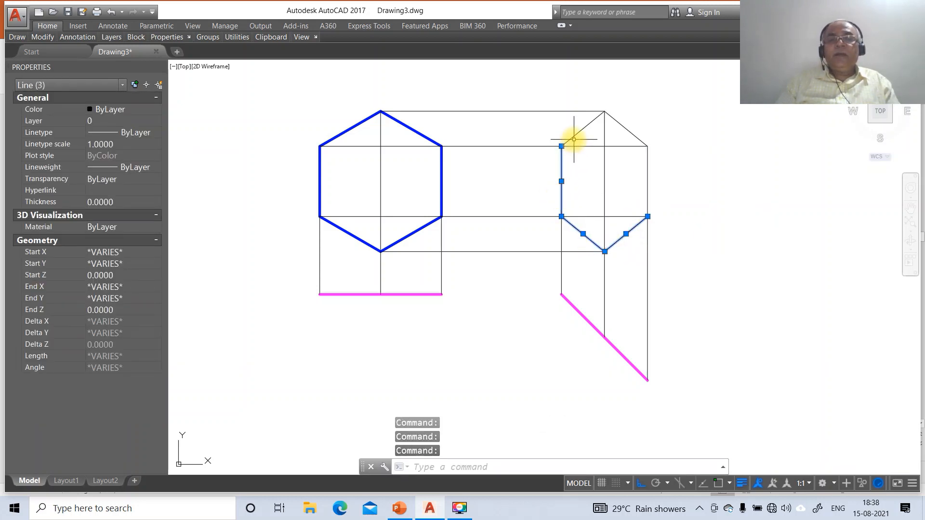
pyautogui.click(574, 138)
pyautogui.click(625, 128)
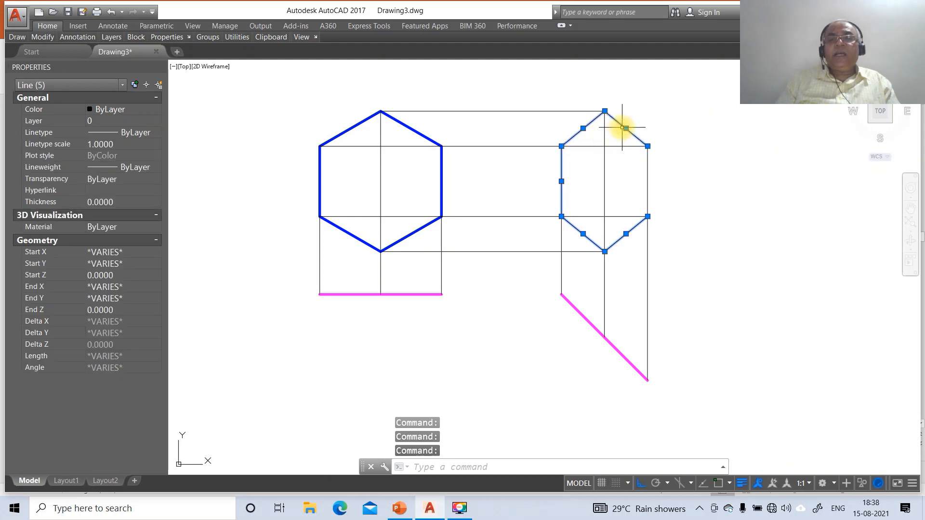
pyautogui.click(647, 171)
pyautogui.click(37, 125)
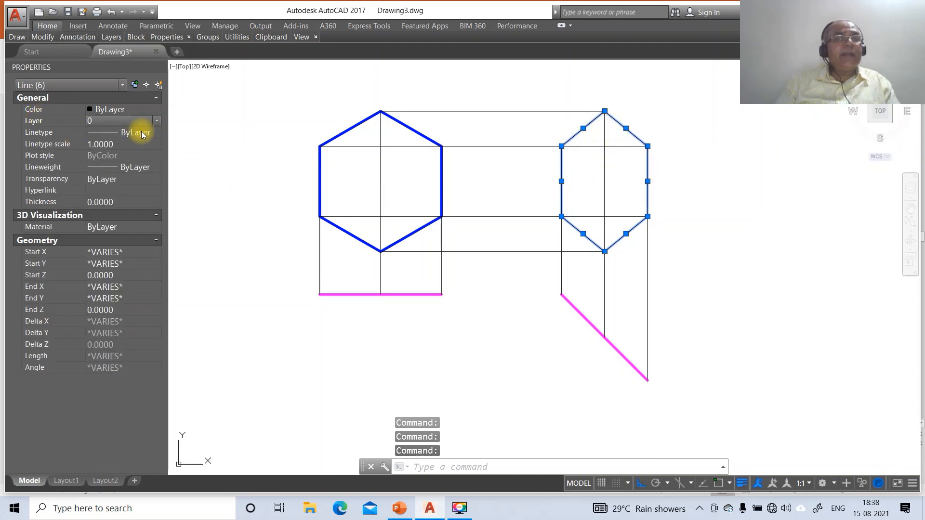
pyautogui.click(159, 124)
pyautogui.click(125, 135)
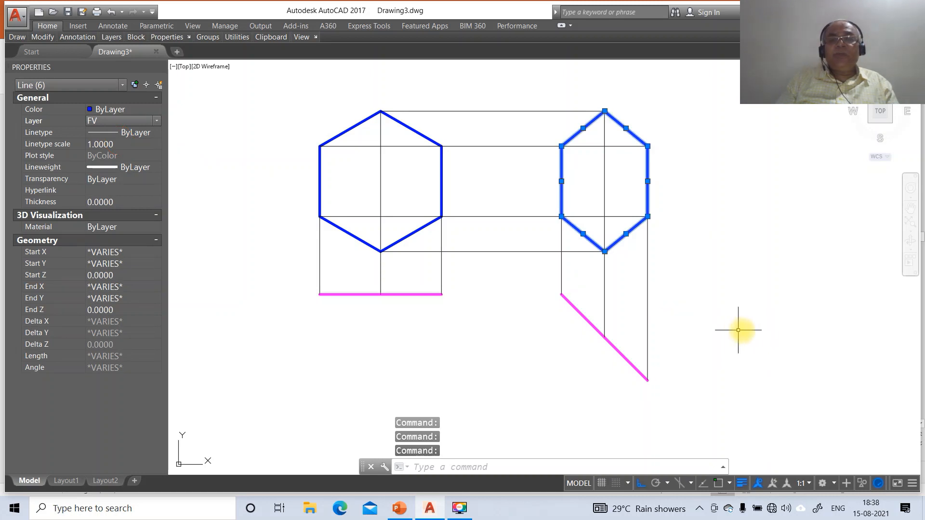
pyautogui.press('Escape')
# Step: Draw a short horizontal reference line leftward from the left end of the first top view
pyautogui.write('z')
pyautogui.press('Return')
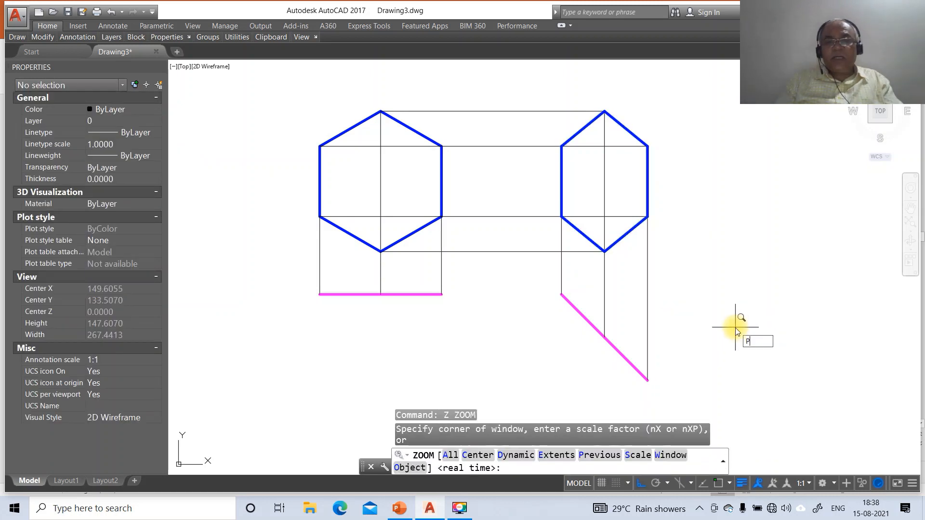
pyautogui.scroll(-2, 741, 318)
pyautogui.scroll(-2, 723, 316)
pyautogui.press('Escape')
pyautogui.write('l')
pyautogui.press('Return')
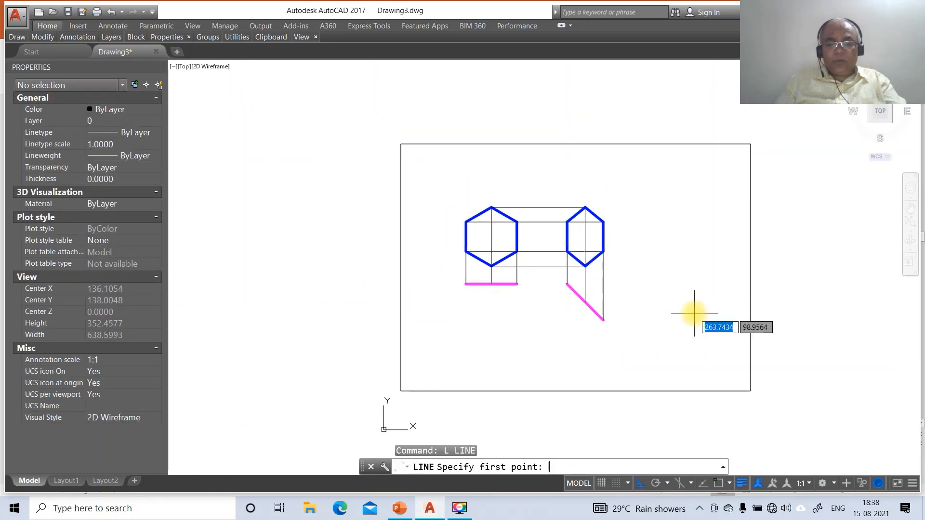
pyautogui.write('INT')
pyautogui.press('Return')
pyautogui.click(465, 284)
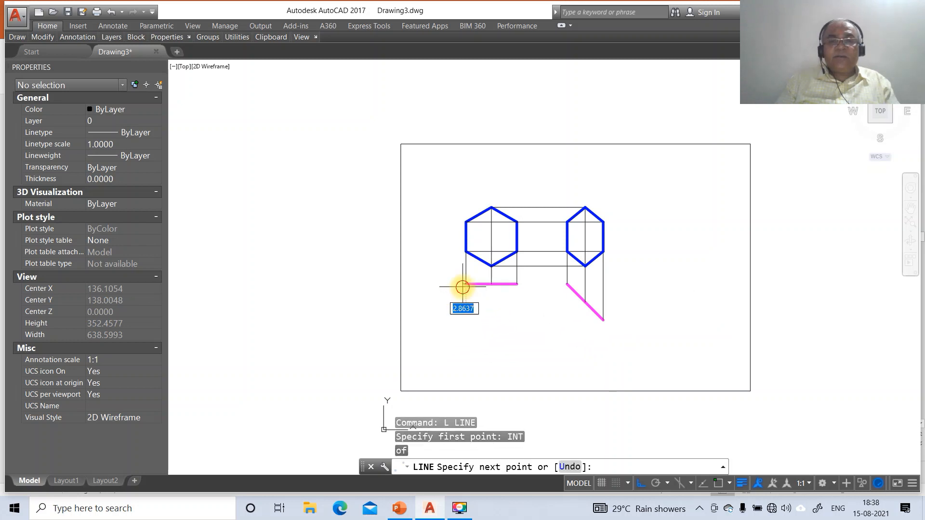
pyautogui.click(437, 291)
pyautogui.press('Return')
# Step: Extend the reference line horizontally from the first top view's right end to near the sheet's right border
pyautogui.press('Return')
pyautogui.write('INT')
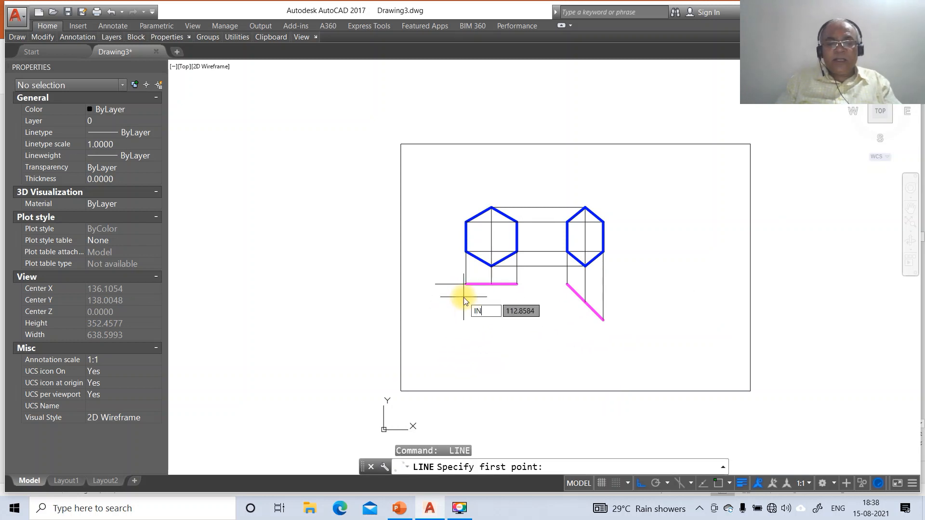
pyautogui.press('Return')
pyautogui.click(518, 284)
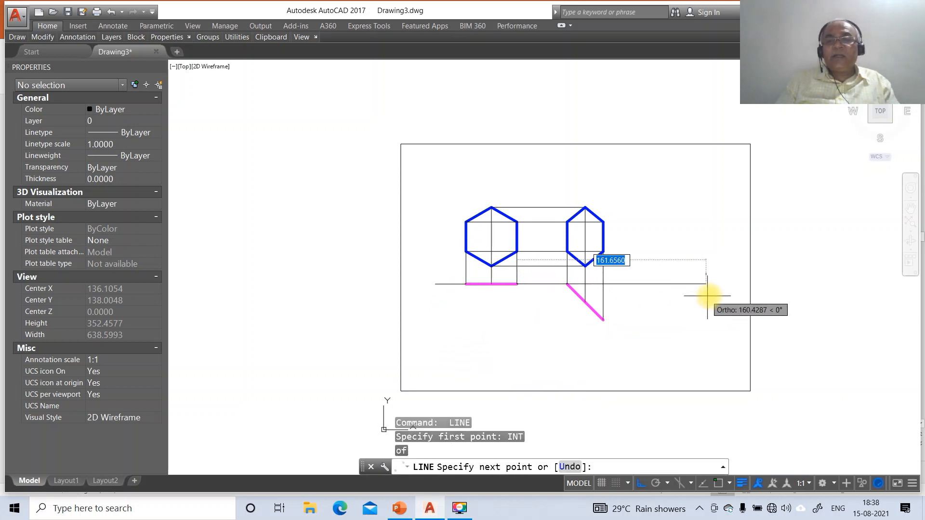
pyautogui.click(731, 296)
pyautogui.press('Return')
# Step: Copy the narrow projected hexagon with its inner lines horizontally to the free space on its right
pyautogui.write('co')
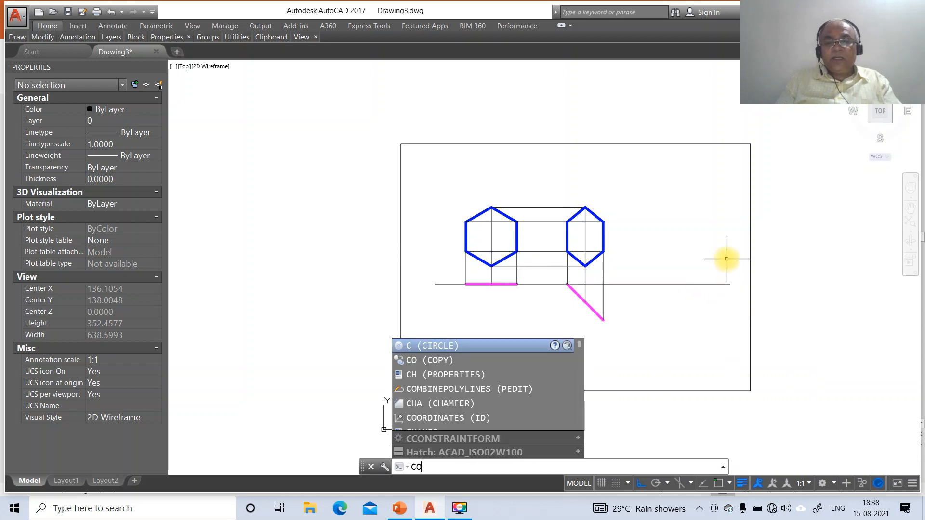
pyautogui.press('Return')
pyautogui.click(550, 192)
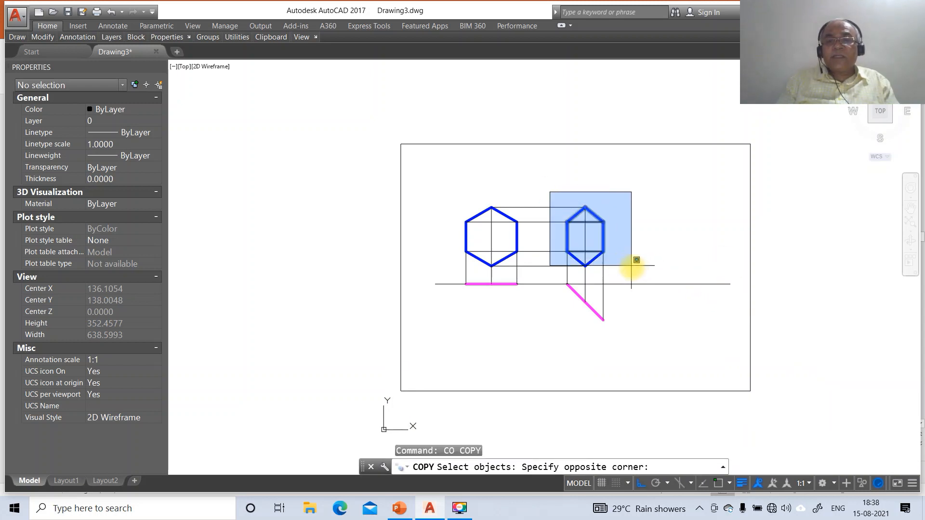
pyautogui.click(639, 268)
pyautogui.press('Return')
pyautogui.click(627, 271)
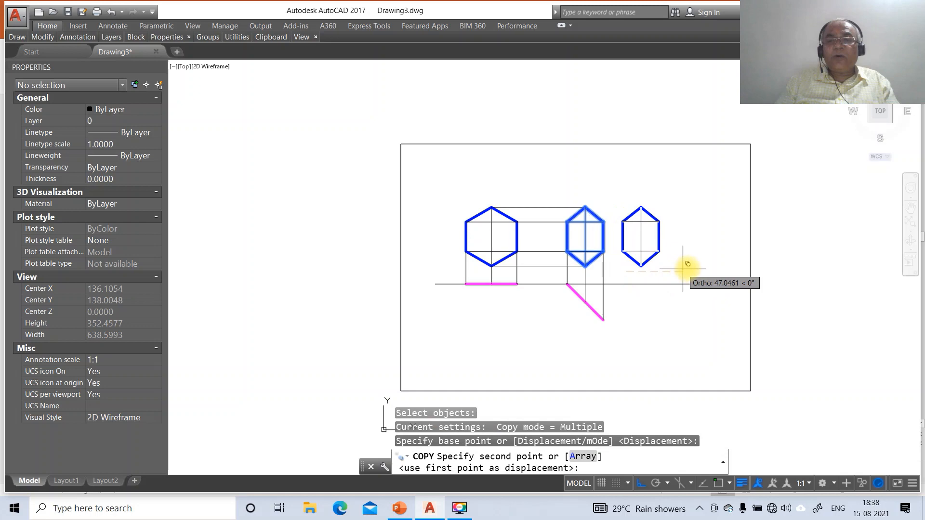
pyautogui.click(711, 269)
pyautogui.press('Return')
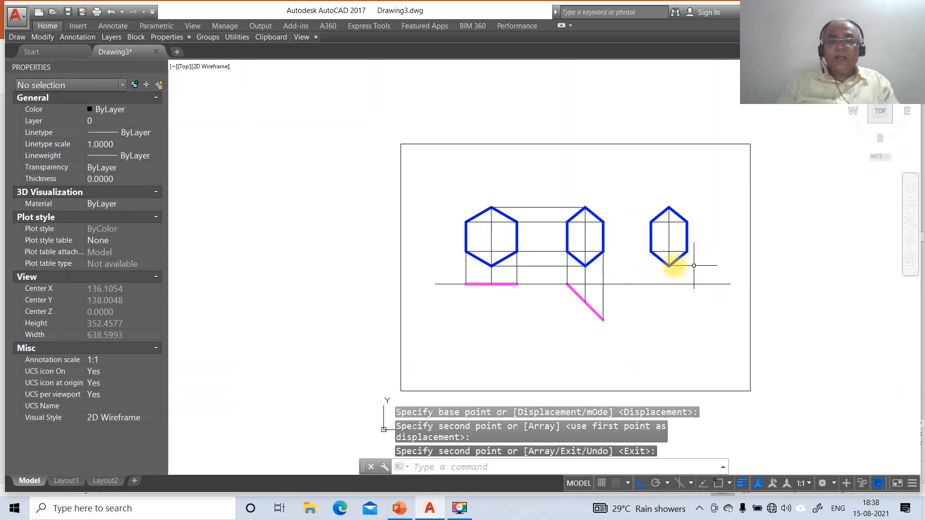
# Step: Check the final solution slide in PowerPoint, return to AutoCAD, and rotate the copied hexagon 45° about a point near its centre
pyautogui.click(399, 509)
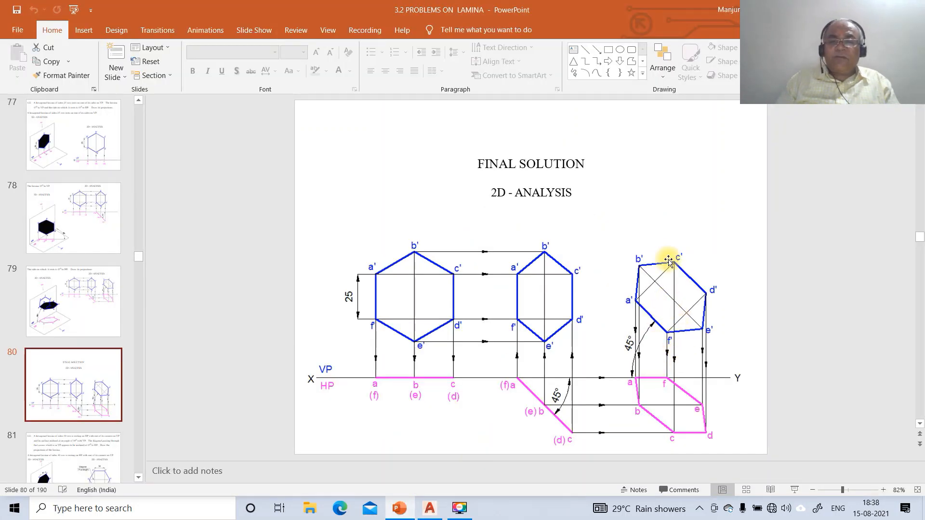
pyautogui.click(428, 509)
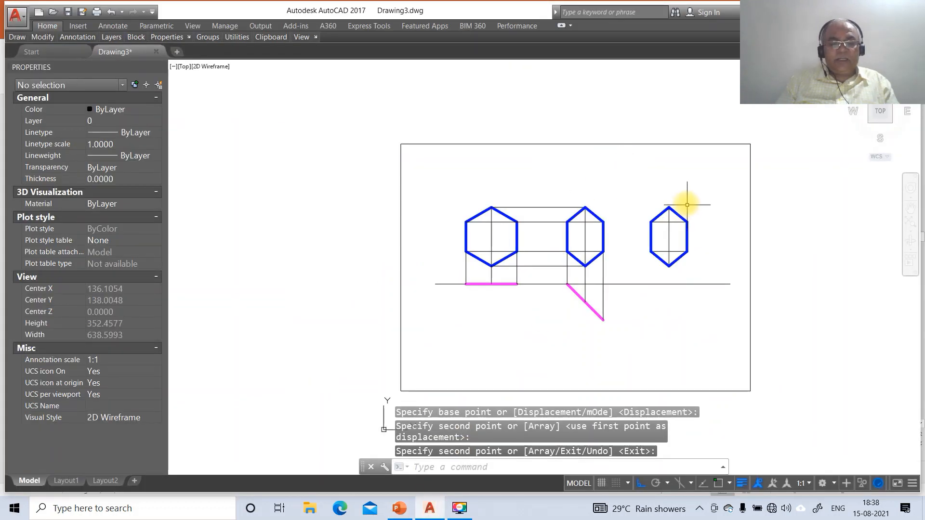
pyautogui.write('RO')
pyautogui.press('Return')
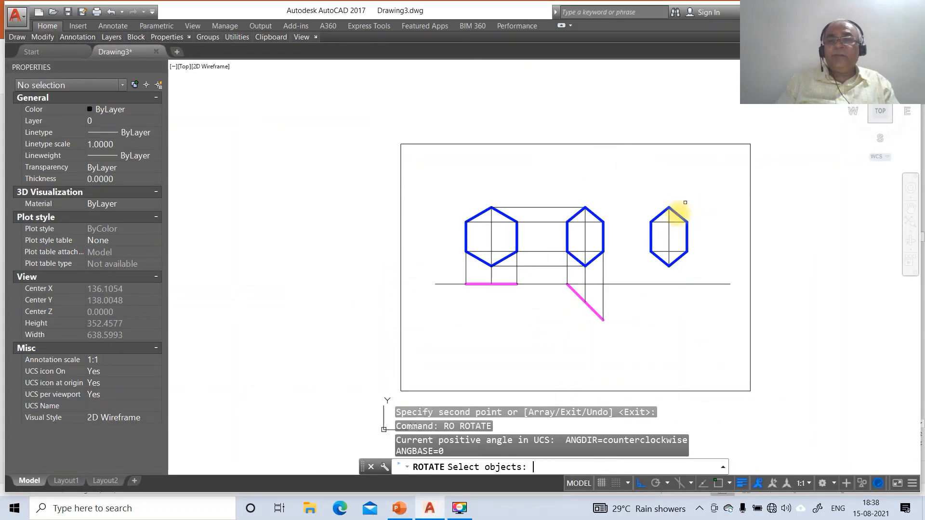
pyautogui.click(625, 193)
pyautogui.click(725, 282)
pyautogui.press('Return')
pyautogui.click(668, 237)
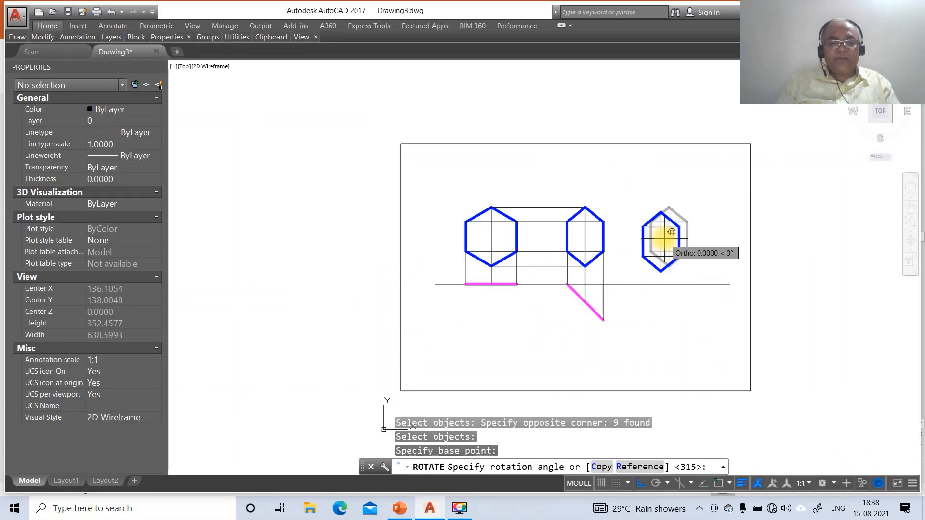
pyautogui.press('Return')
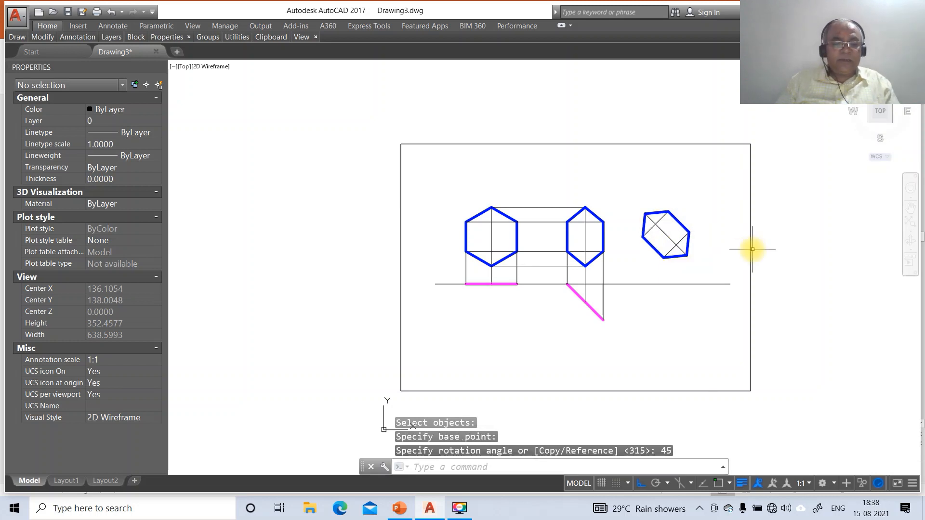
# Step: Draw a horizontal projector from the inclined top view's lower end to the right, past the rotated hexagon
pyautogui.write('z')
pyautogui.press('Return')
pyautogui.write('w')
pyautogui.press('Return')
pyautogui.click(450, 187)
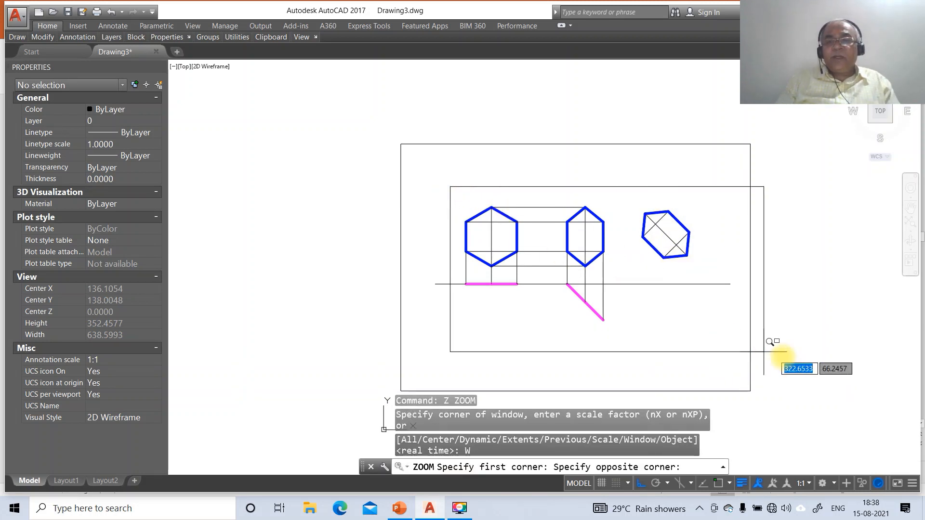
pyautogui.click(787, 354)
pyautogui.write('l')
pyautogui.press('Return')
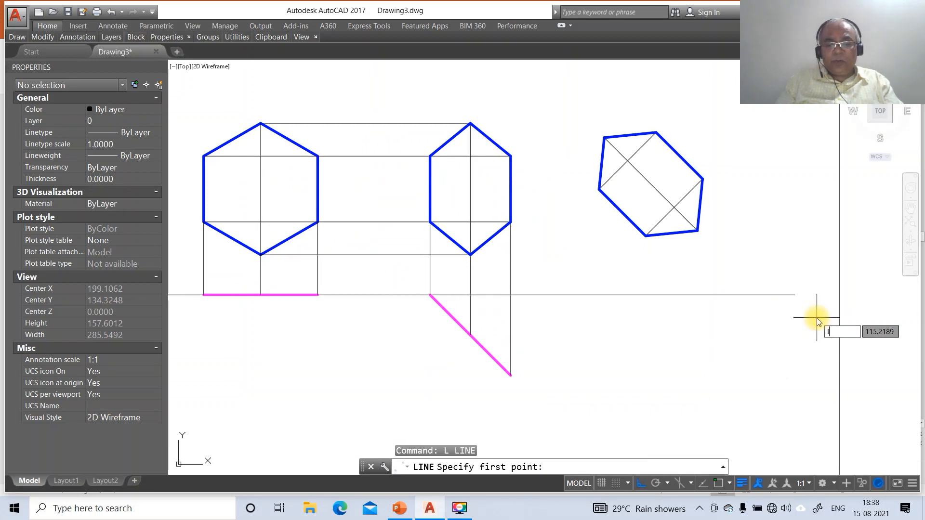
pyautogui.write('int')
pyautogui.press('Return')
pyautogui.click(511, 375)
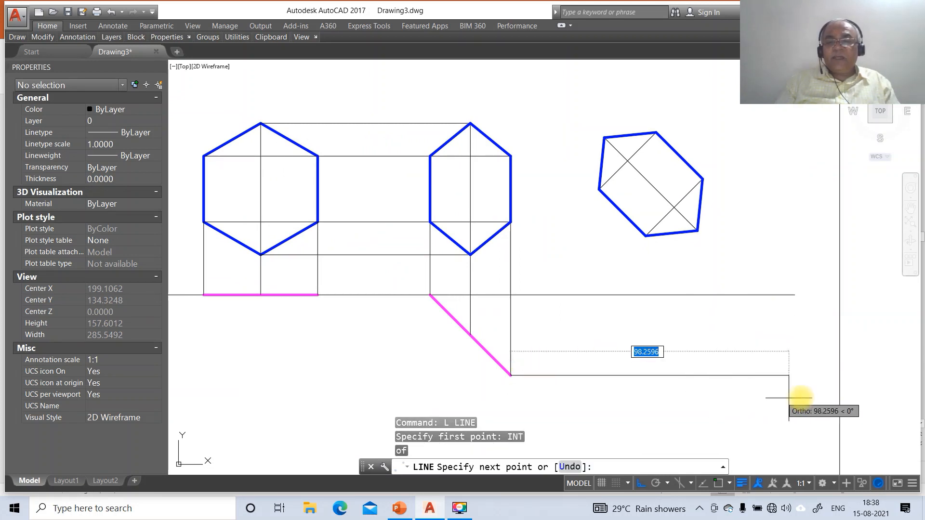
pyautogui.click(800, 394)
pyautogui.press('Return')
pyautogui.press('Return')
pyautogui.write('IN')
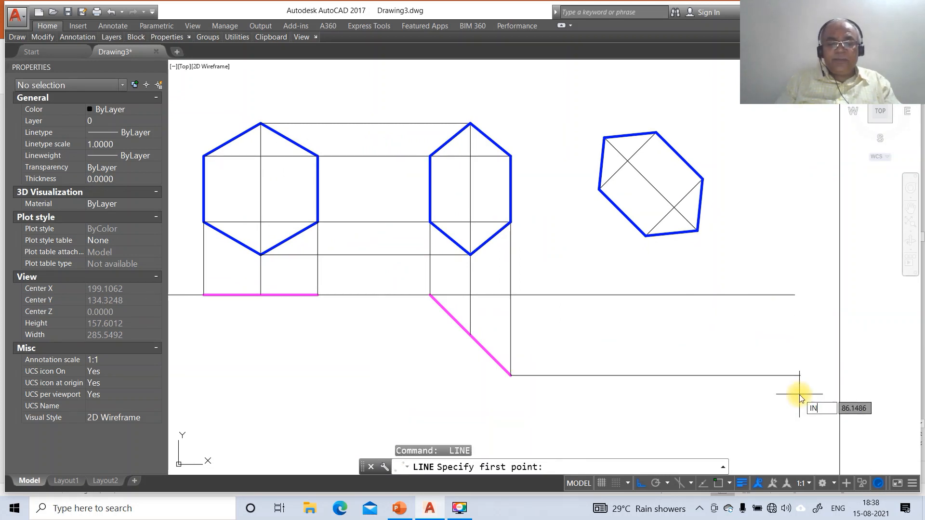
pyautogui.write('T')
pyautogui.press('Return')
pyautogui.click(600, 189)
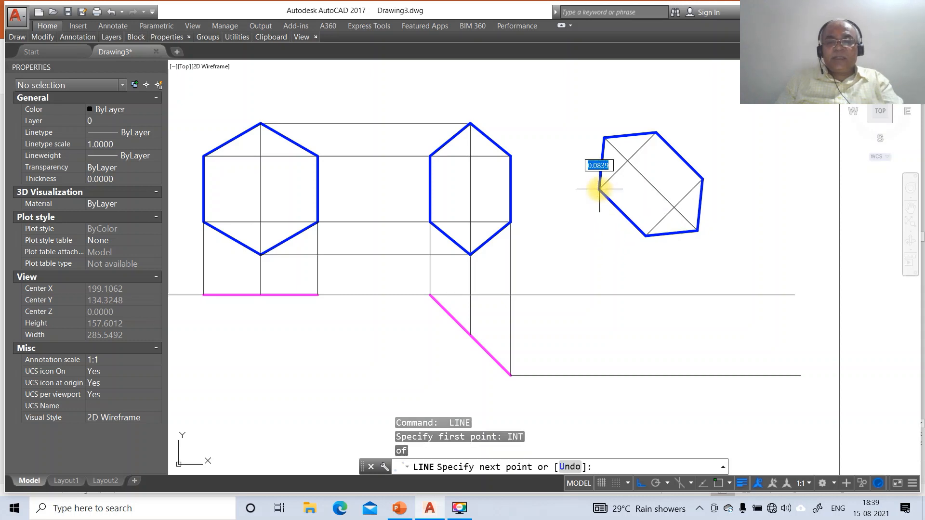
pyautogui.write('PER')
pyautogui.press('Return')
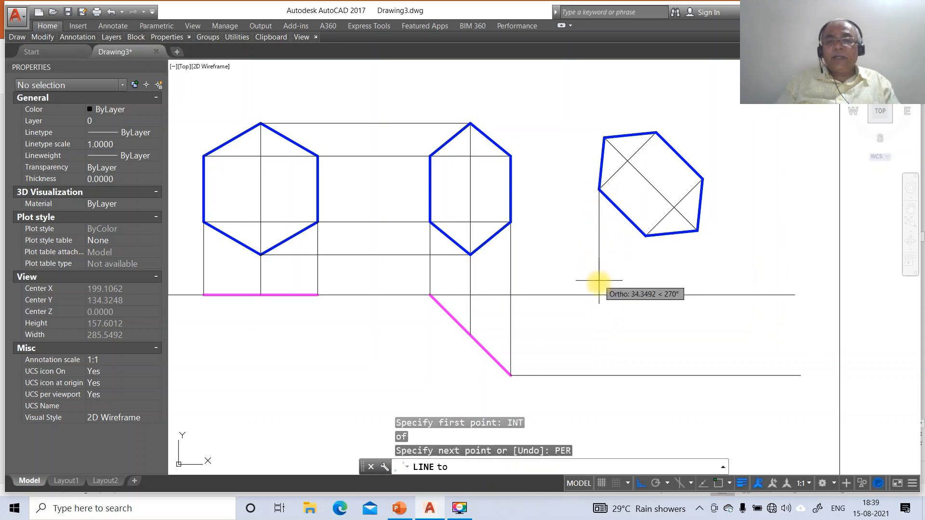
pyautogui.press('Escape')
# Step: Draw a vertical projector from the rotated hexagon's leftmost vertex perpendicular to the reference line
pyautogui.press('Return')
pyautogui.write('IN')
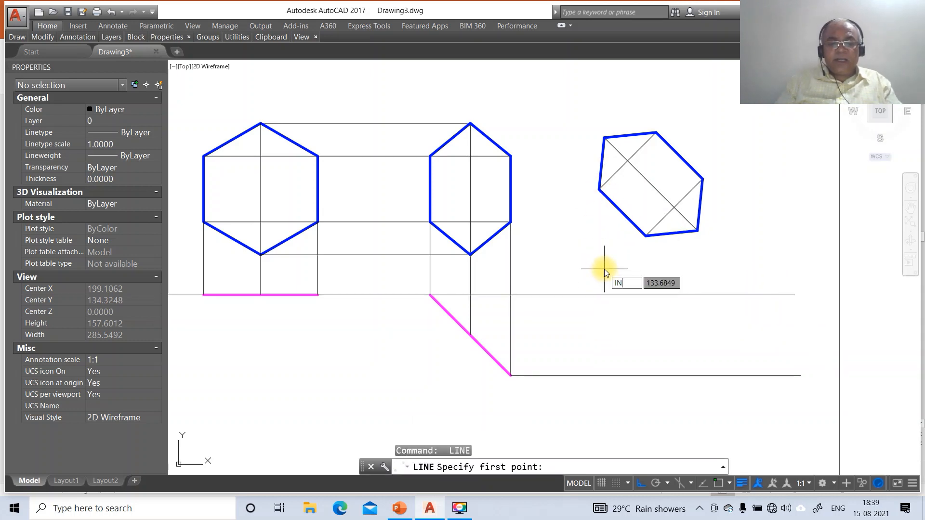
pyautogui.write('T')
pyautogui.press('Return')
pyautogui.click(599, 189)
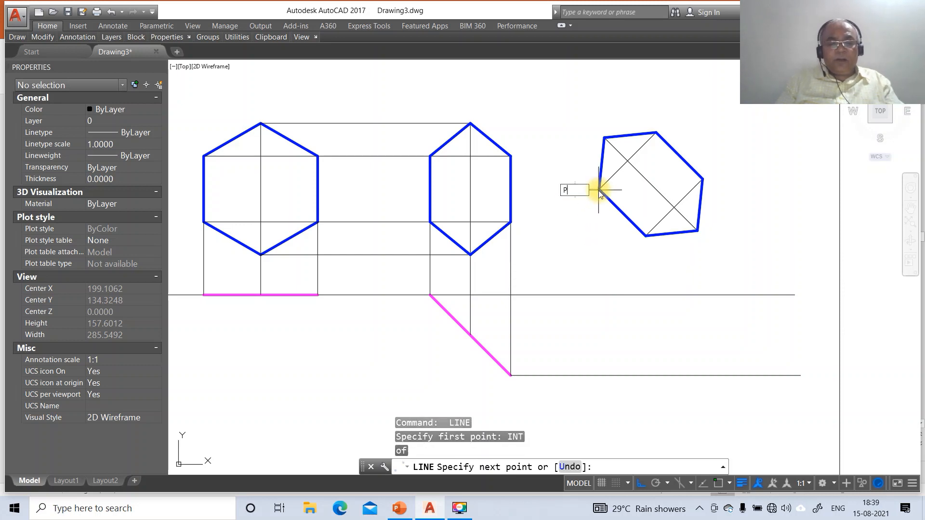
pyautogui.write('PER')
pyautogui.press('Return')
pyautogui.click(606, 292)
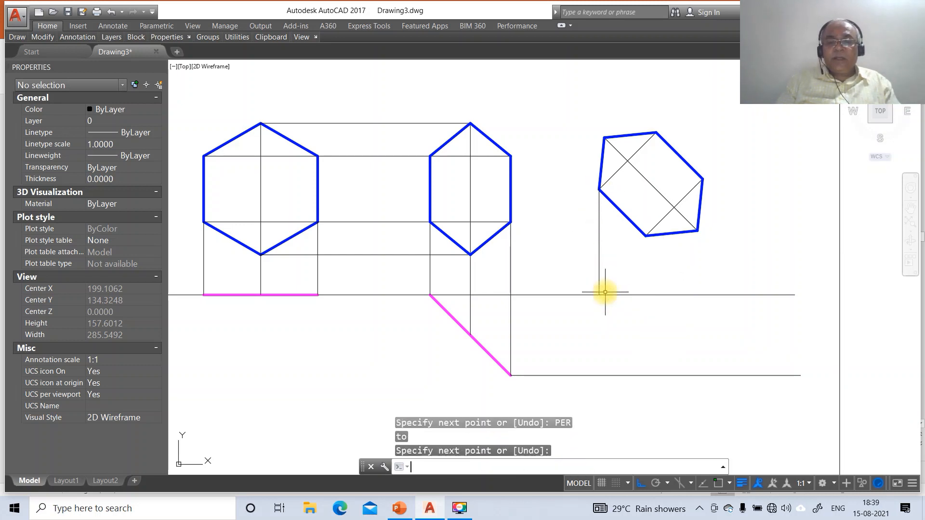
pyautogui.press('Return')
# Step: Draw a vertical projector from the rotated hexagon's bottom vertex perpendicular to the reference line
pyautogui.press('Return')
pyautogui.write('INT')
pyautogui.press('Return')
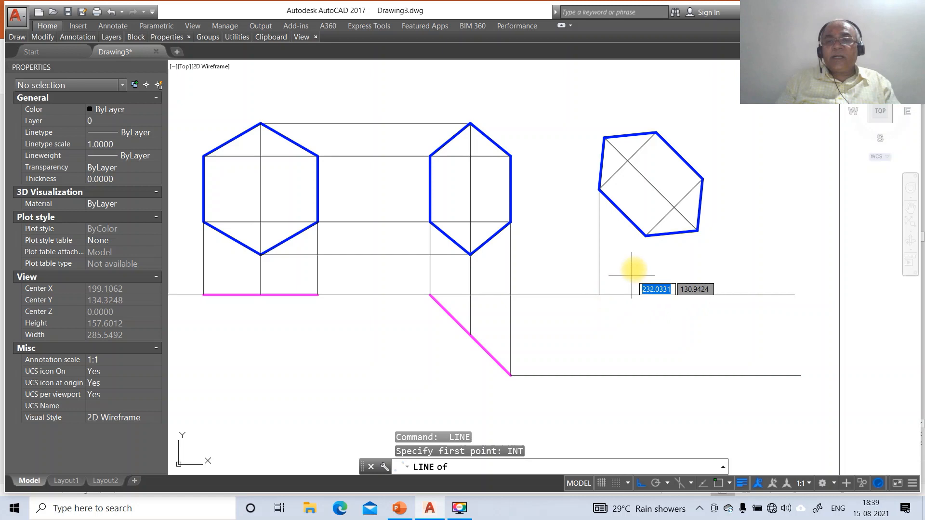
pyautogui.click(648, 235)
pyautogui.write('PER')
pyautogui.press('Return')
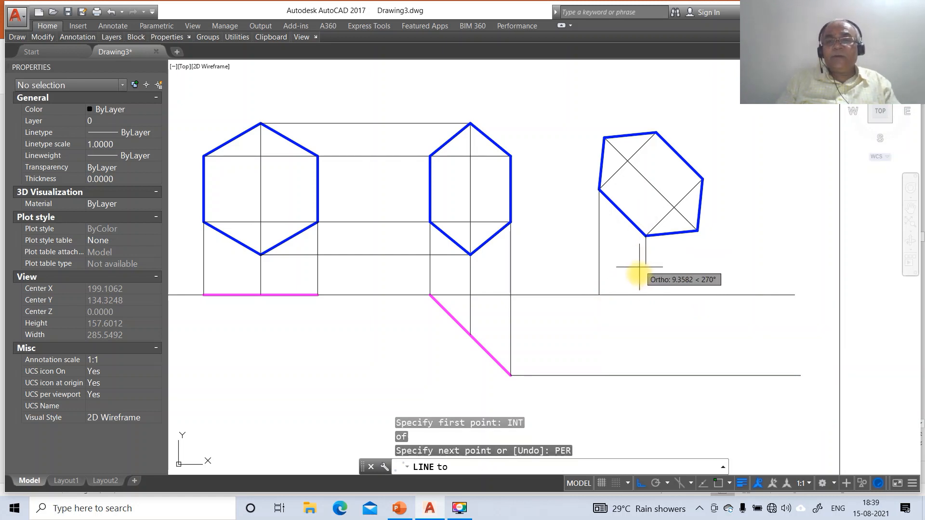
pyautogui.click(641, 295)
pyautogui.press('Return')
# Step: Draw a vertical projector from the rotated hexagon's top vertex perpendicular to the lower horizontal projector
pyautogui.press('Return')
pyautogui.write('INT')
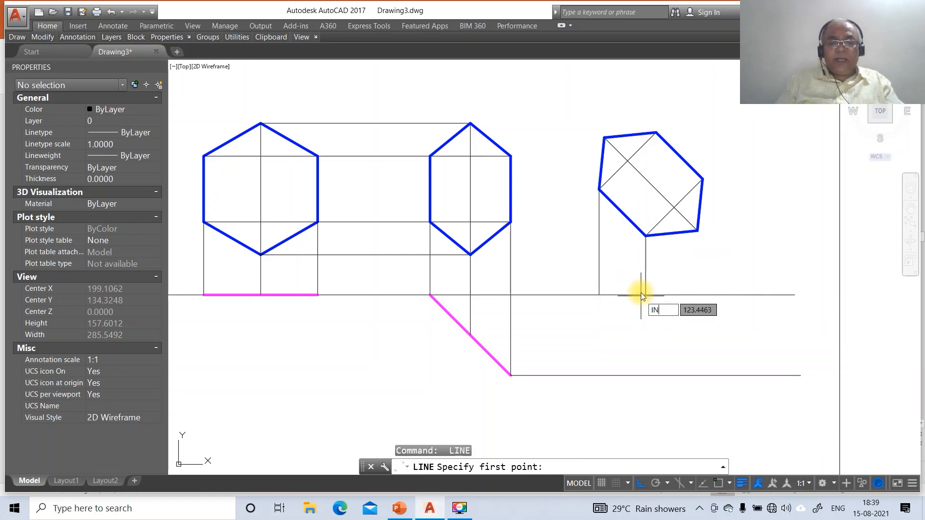
pyautogui.press('Return')
pyautogui.click(655, 132)
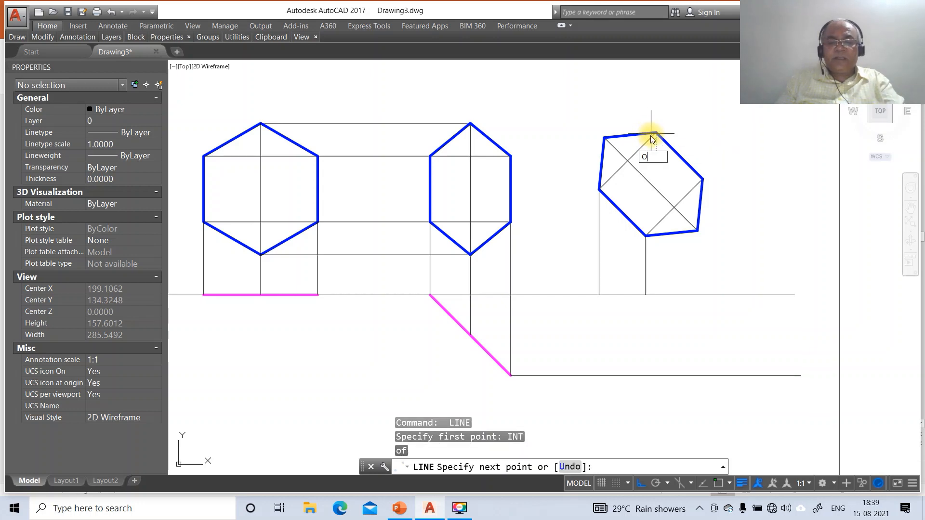
pyautogui.write('PER')
pyautogui.press('Return')
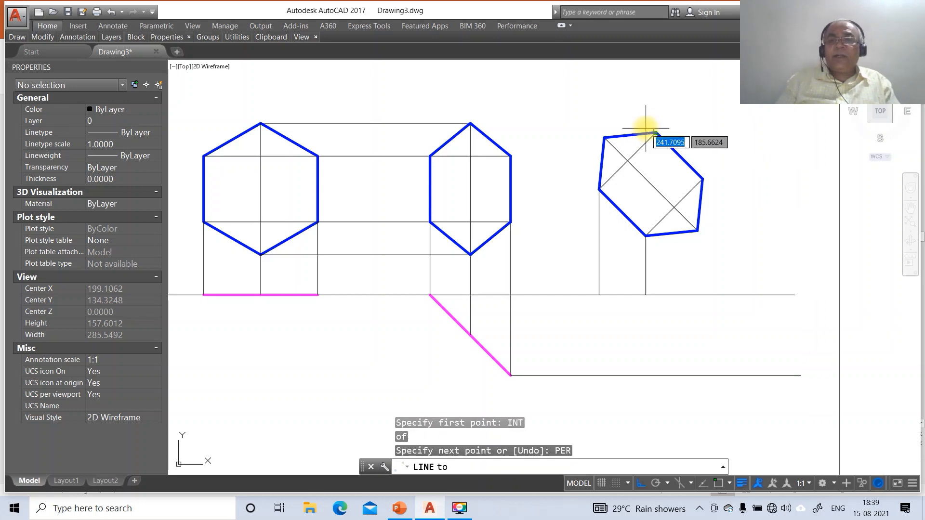
pyautogui.click(710, 376)
pyautogui.press('Return')
# Step: Draw a vertical projector from the rotated hexagon's rightmost vertex perpendicular to the lower horizontal projector
pyautogui.press('Return')
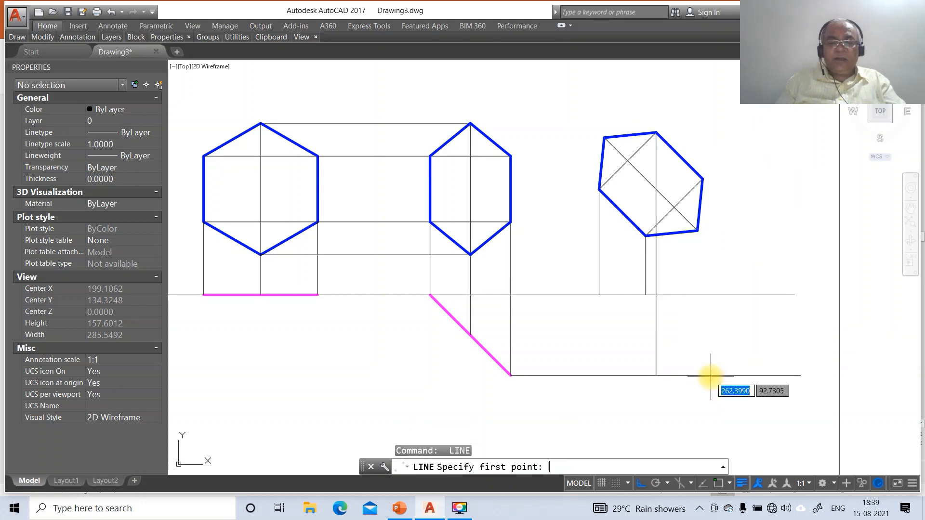
pyautogui.write('INT')
pyautogui.press('Return')
pyautogui.click(702, 177)
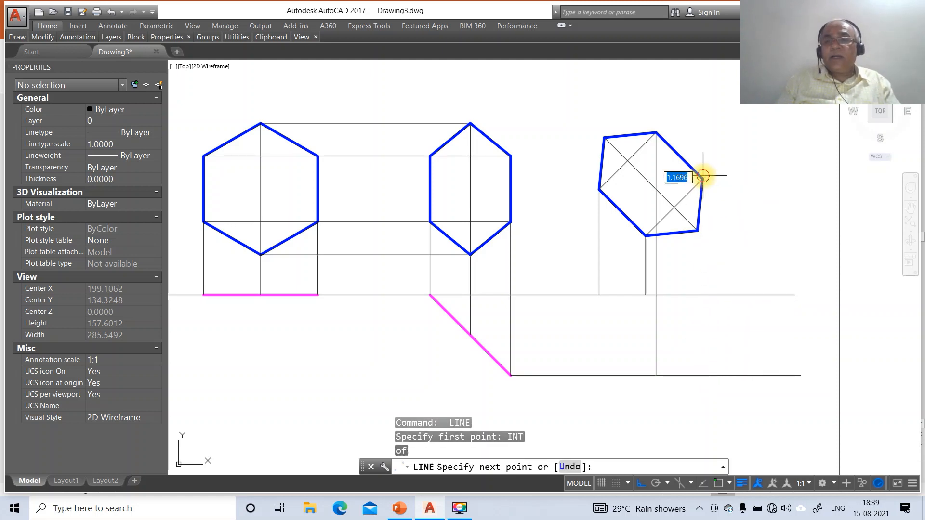
pyautogui.press('Return')
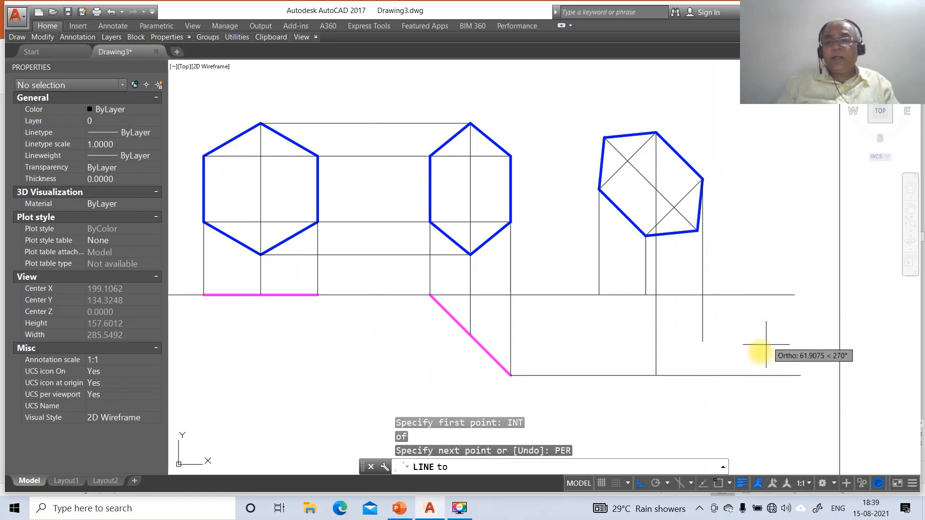
pyautogui.click(681, 373)
pyautogui.press('Return')
# Step: Draw a horizontal projector from the midpoint of the inclined top view to the right, past the rotated hexagon
pyautogui.press('Return')
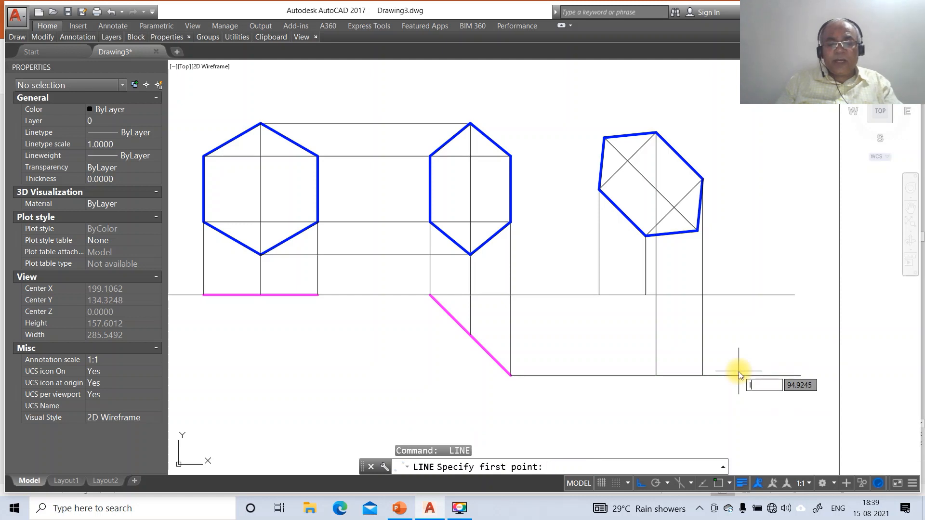
pyautogui.write('INT')
pyautogui.press('Return')
pyautogui.click(471, 335)
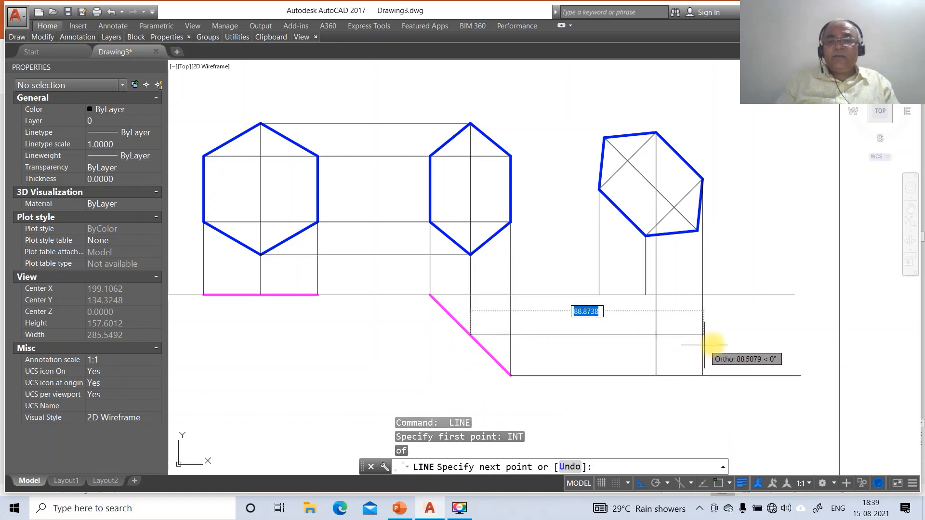
pyautogui.click(781, 341)
pyautogui.press('Return')
# Step: Fillet the lower horizontal projector with the rightmost vertical projector to form a sharp corner
pyautogui.write('F')
pyautogui.press('Return')
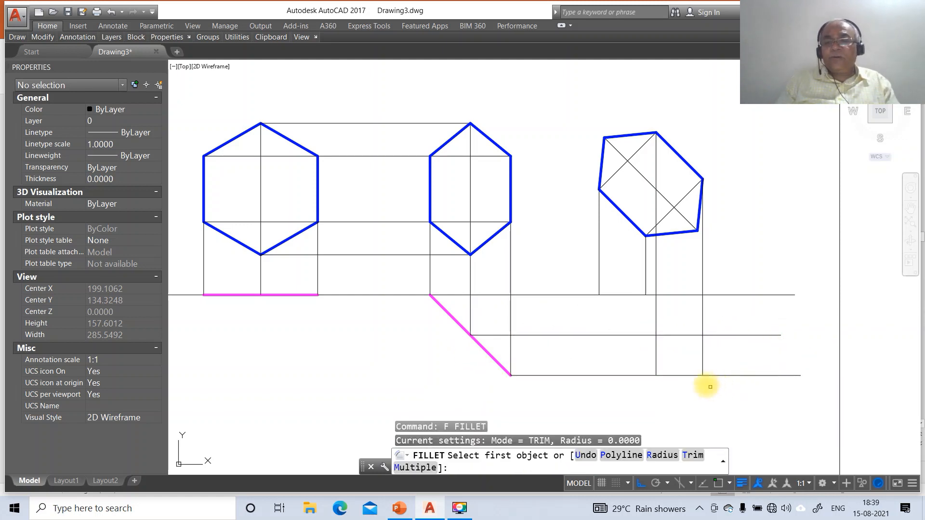
pyautogui.click(689, 375)
pyautogui.click(702, 359)
# Step: Draw a vertical projector from the rotated hexagon's upper-left vertex perpendicular to the middle horizontal projector
pyautogui.write('L')
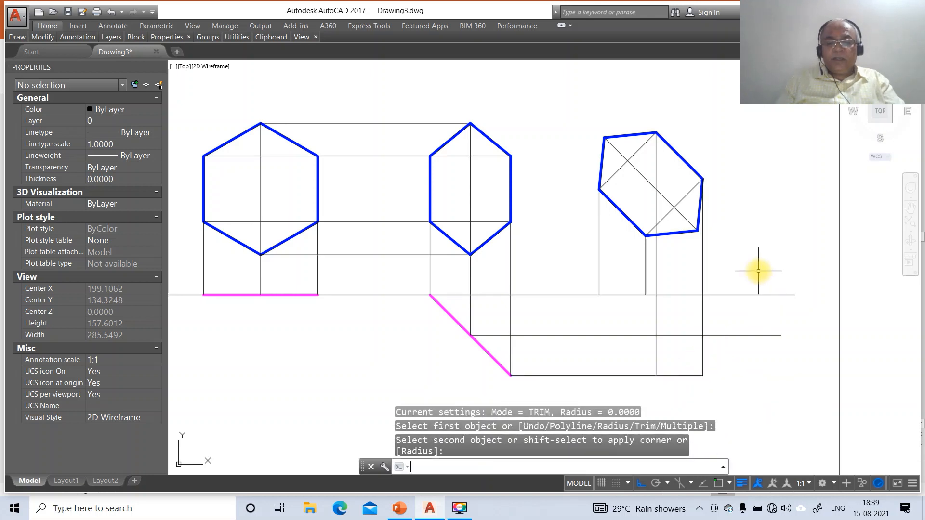
pyautogui.press('Return')
pyautogui.write('INT')
pyautogui.press('Return')
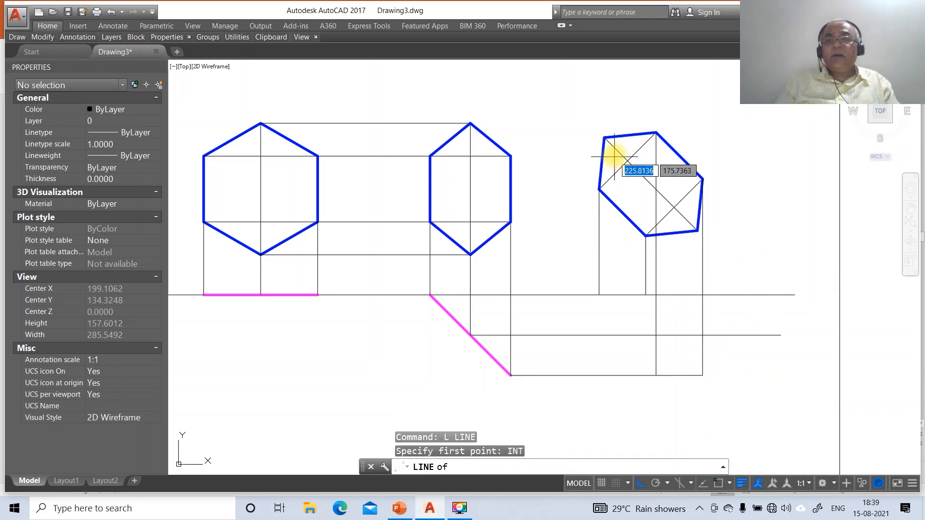
pyautogui.click(605, 137)
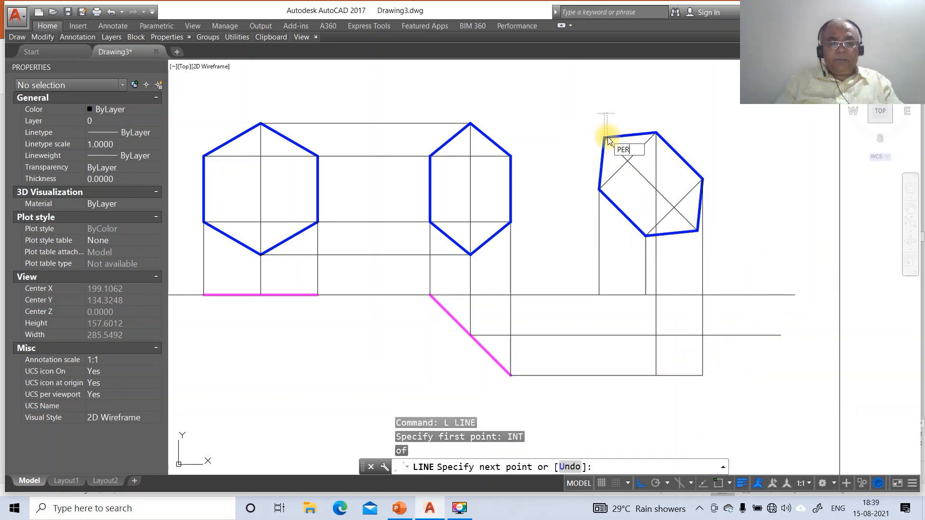
pyautogui.write('PER')
pyautogui.press('Return')
pyautogui.click(604, 336)
pyautogui.press('Return')
# Step: Draw a vertical projector from the rotated hexagon's lower-right vertex perpendicular to the middle horizontal projector
pyautogui.press('Return')
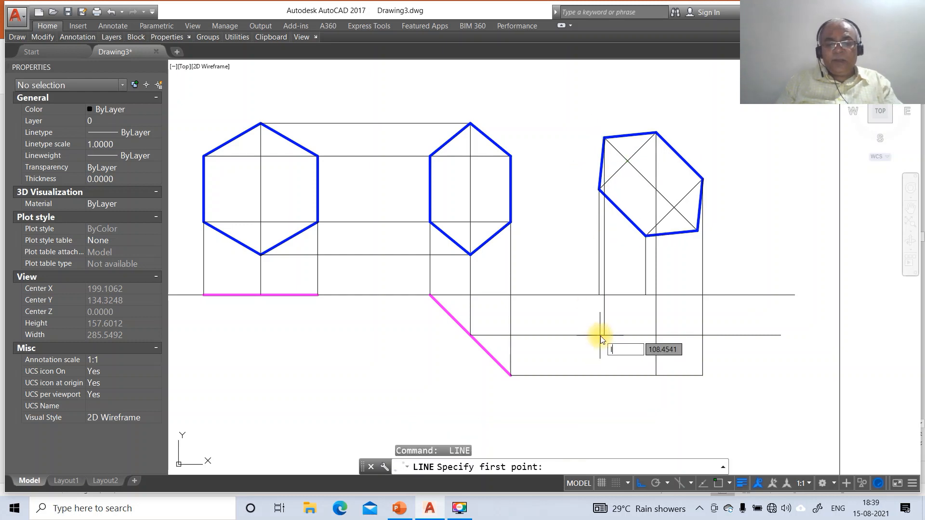
pyautogui.write('INT')
pyautogui.press('Return')
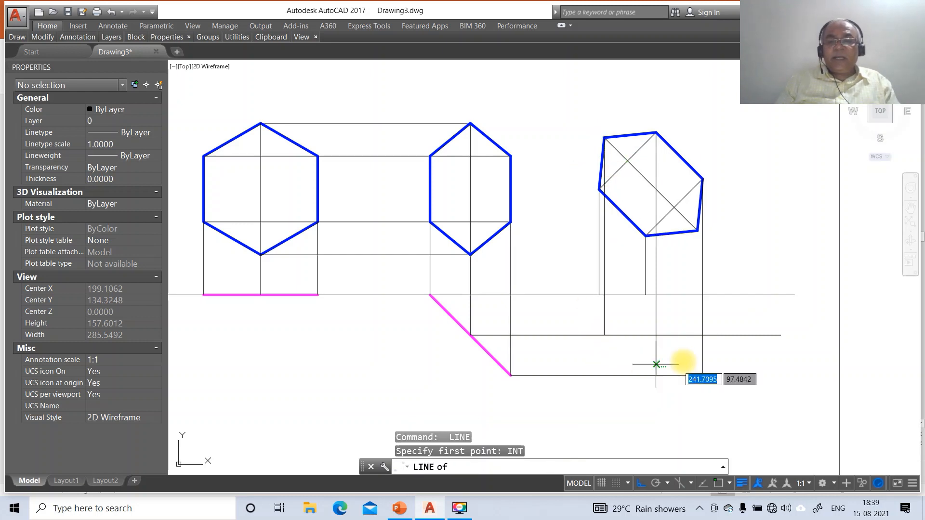
pyautogui.click(695, 232)
pyautogui.write('P')
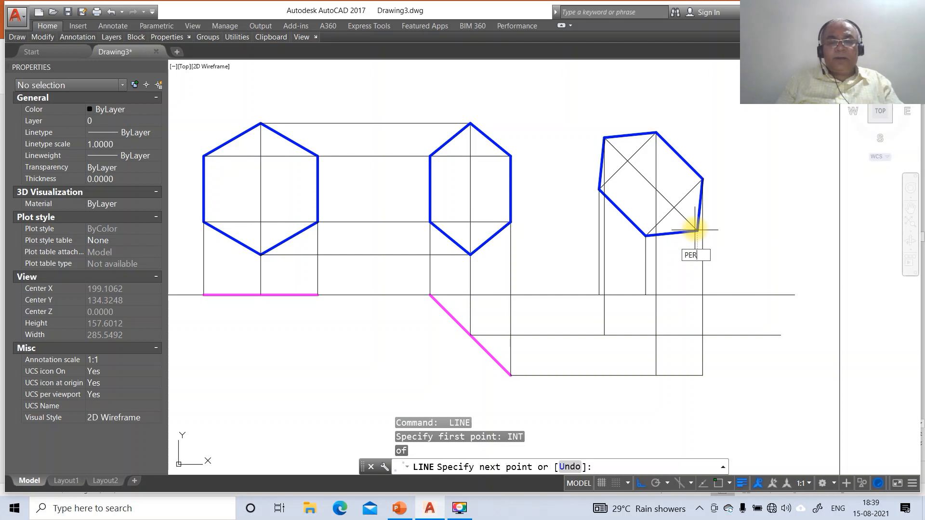
pyautogui.write('ER')
pyautogui.press('Return')
pyautogui.click(690, 333)
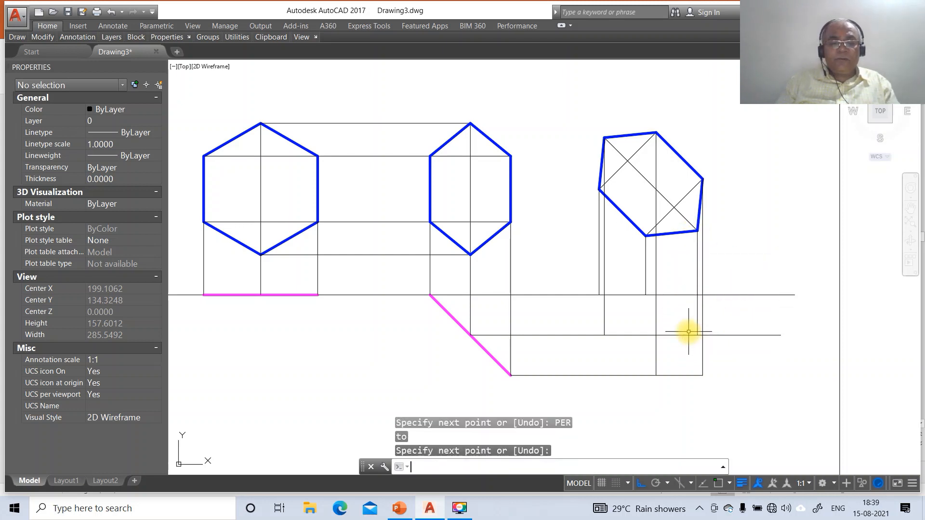
pyautogui.press('Escape')
# Step: Fillet the middle horizontal projector with the lower-right vertex's vertical projector to form a sharp corner
pyautogui.write('F')
pyautogui.press('Return')
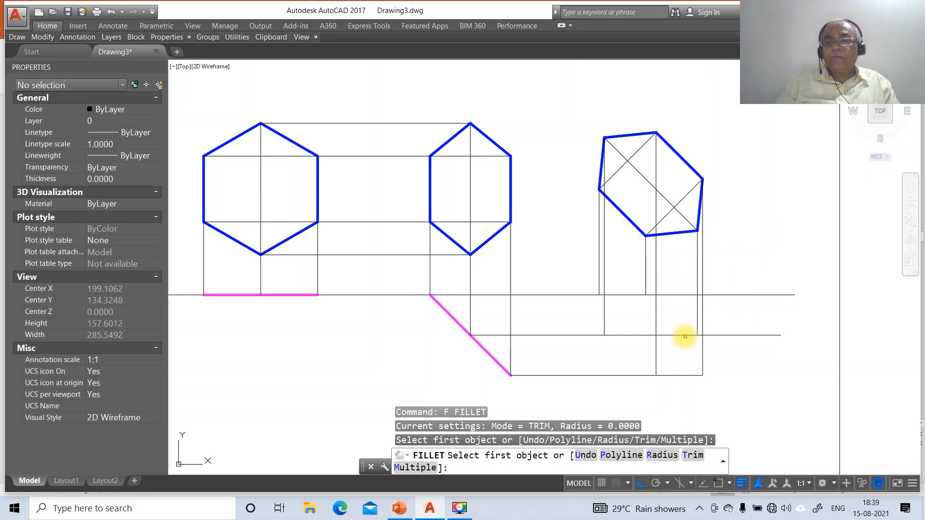
pyautogui.click(685, 336)
pyautogui.click(696, 309)
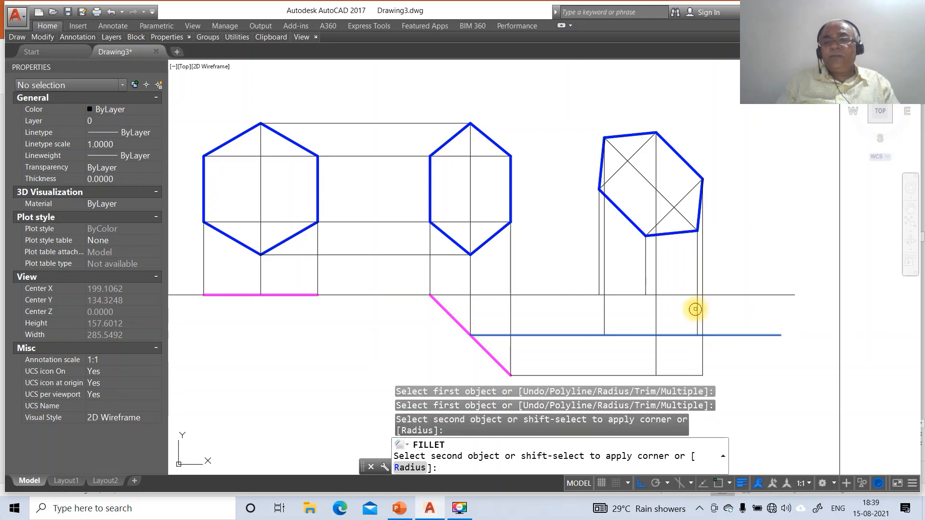
pyautogui.click(699, 312)
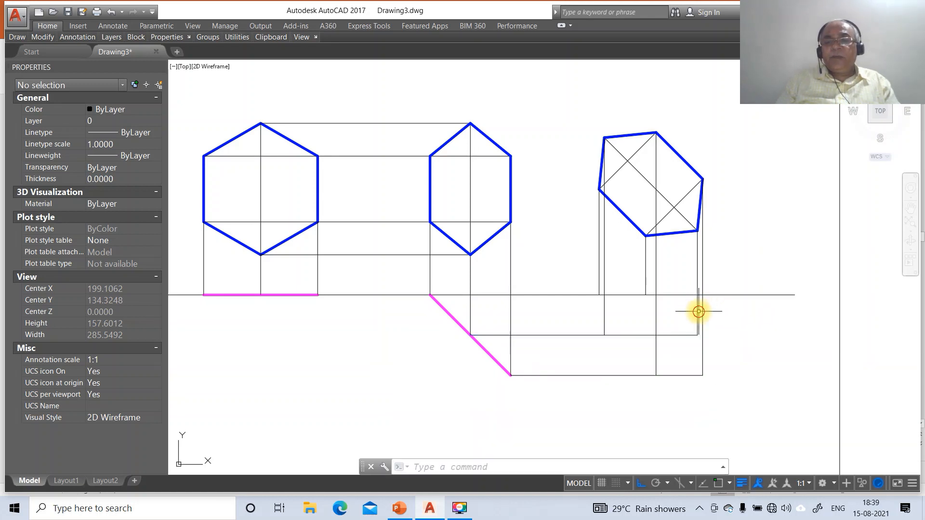
# Step: Draw the final top view's two left edges, joining the projector intersections on the reference line, middle projector and lower projector
pyautogui.write('L')
pyautogui.press('Return')
pyautogui.write('INT')
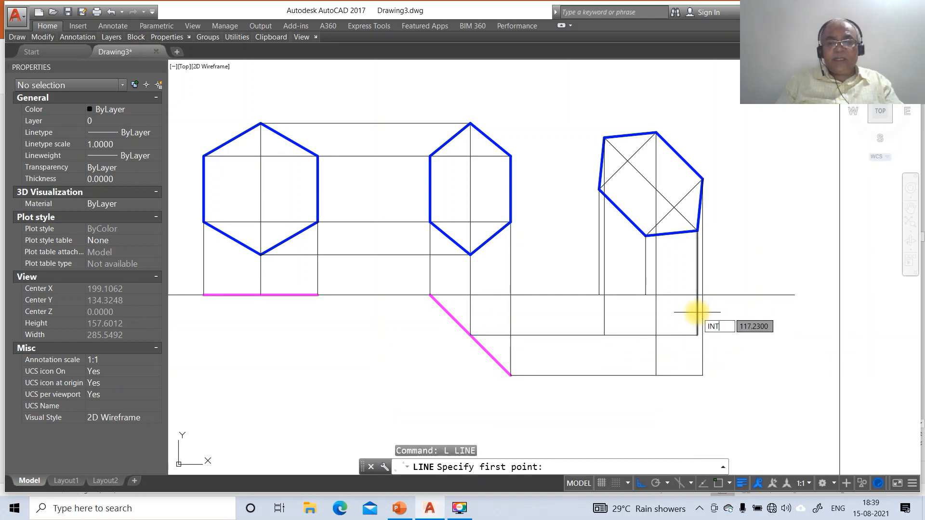
pyautogui.press('Return')
pyautogui.click(598, 295)
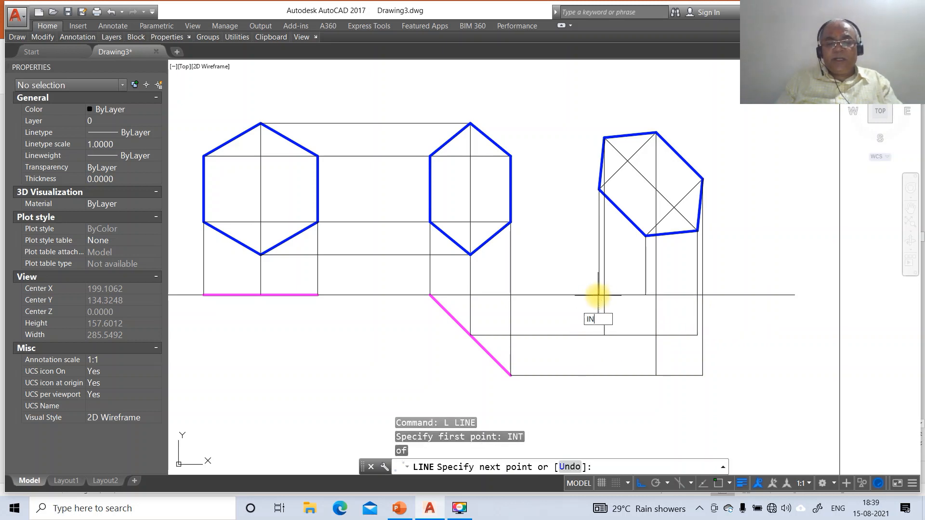
pyautogui.write('INT')
pyautogui.press('Return')
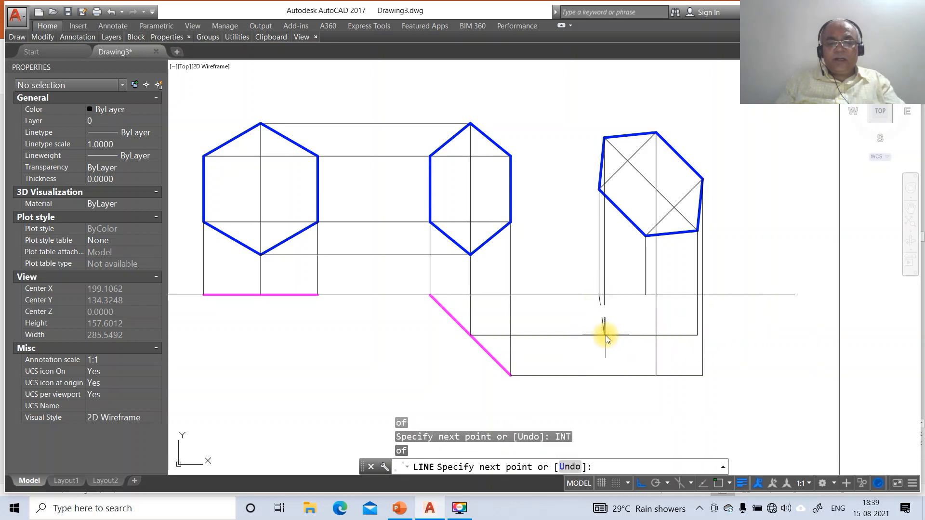
pyautogui.click(606, 335)
pyautogui.write('INT')
pyautogui.press('Return')
pyautogui.click(658, 376)
pyautogui.press('Return')
# Step: Draw the final top view's two right edges from the bottom vertex's projector on the reference line to the lower projector's right corner
pyautogui.press('Return')
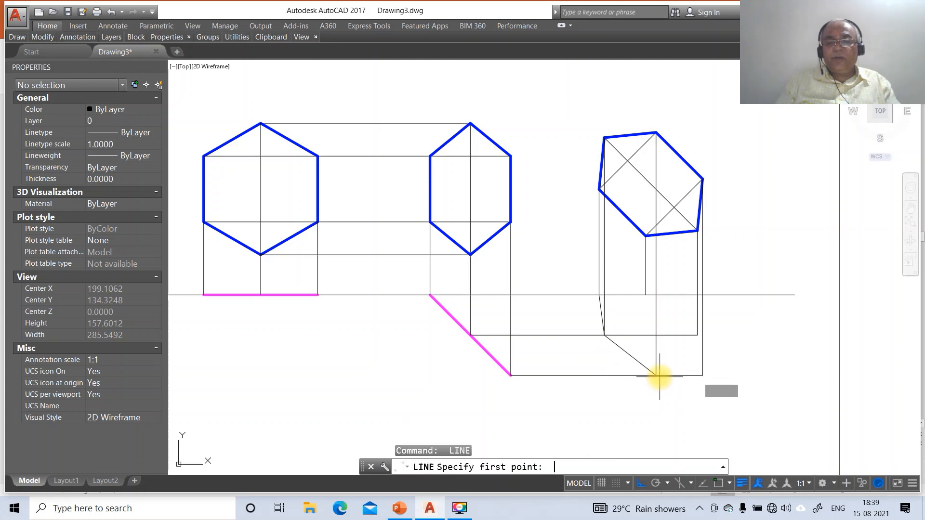
pyautogui.write('INT')
pyautogui.press('Return')
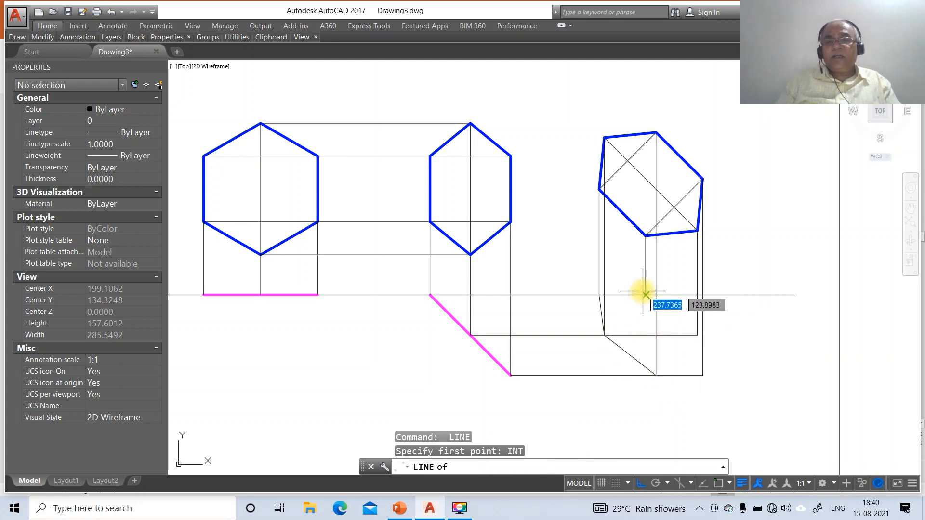
pyautogui.click(645, 294)
pyautogui.write('INT')
pyautogui.press('Return')
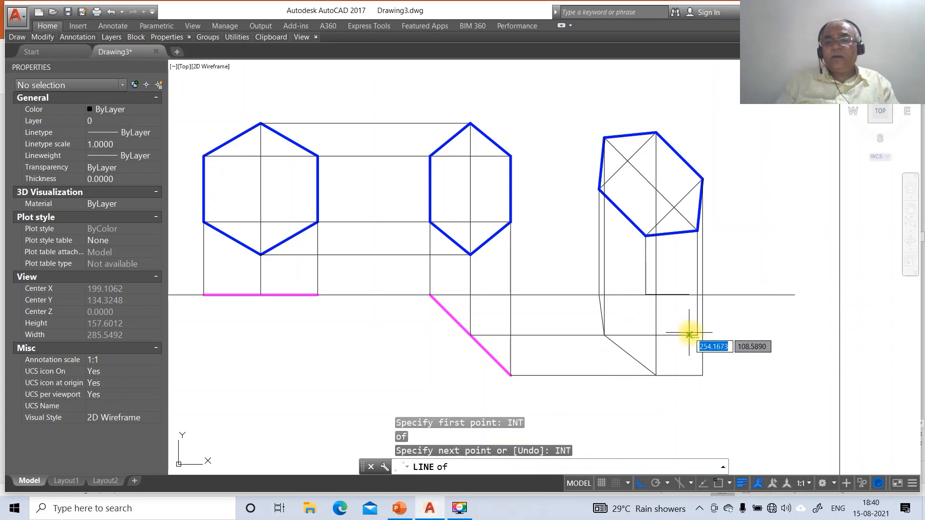
pyautogui.write('IN')
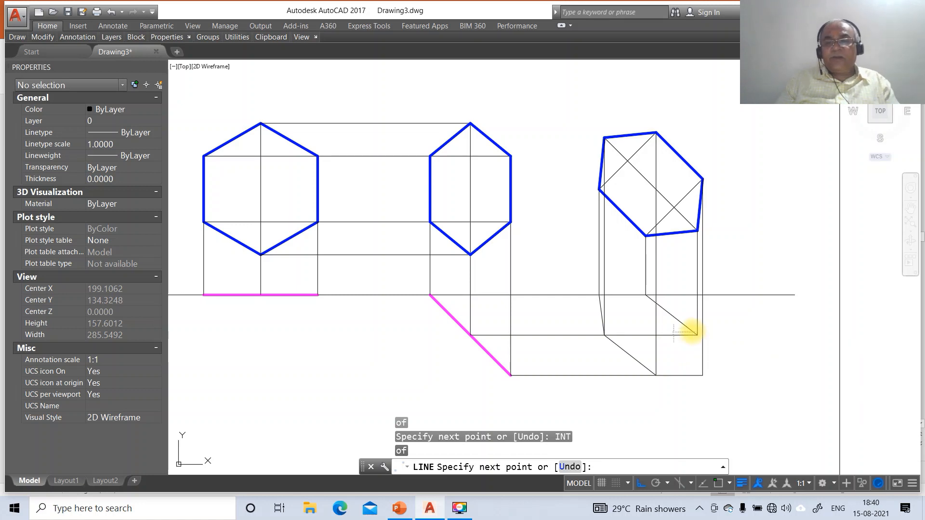
pyautogui.write('T')
pyautogui.press('Return')
pyautogui.click(701, 372)
pyautogui.press('Return')
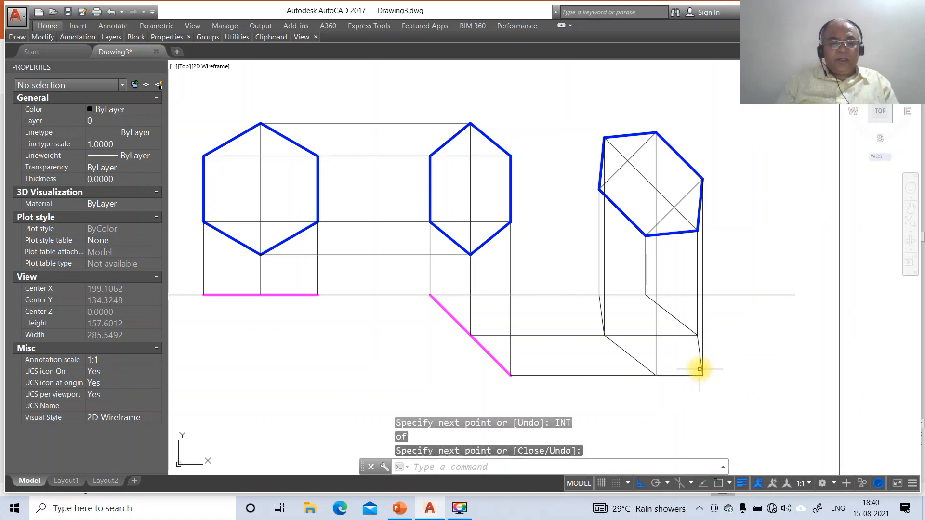
# Step: Break the lower horizontal projector at its intersection with the top vertex's vertical projector, leaving no gap
pyautogui.write('br')
pyautogui.press('Return')
pyautogui.click(678, 376)
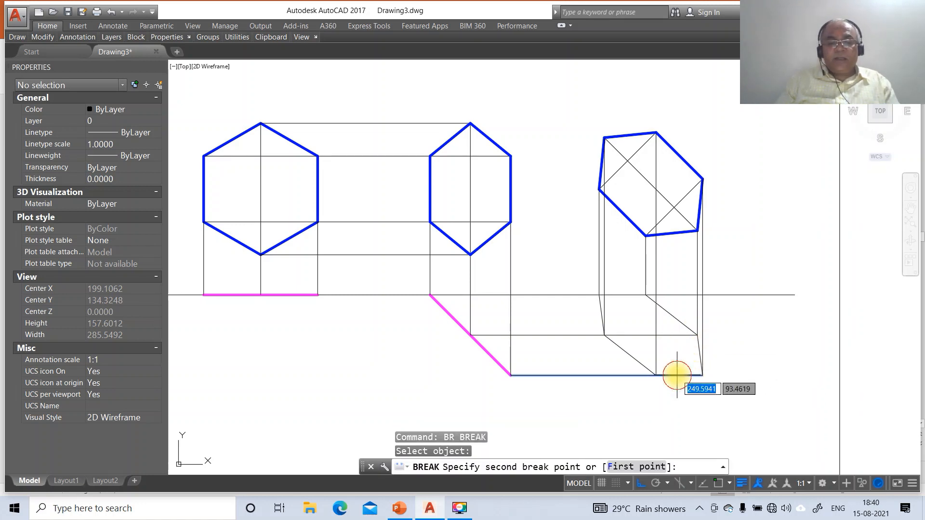
pyautogui.write('F')
pyautogui.press('Return')
pyautogui.write('INT')
pyautogui.press('Return')
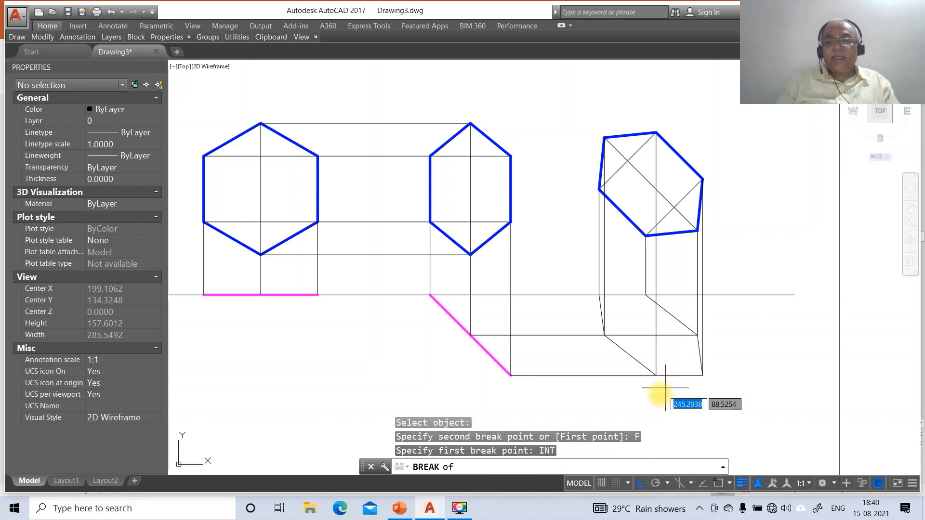
pyautogui.click(657, 375)
pyautogui.click(656, 375)
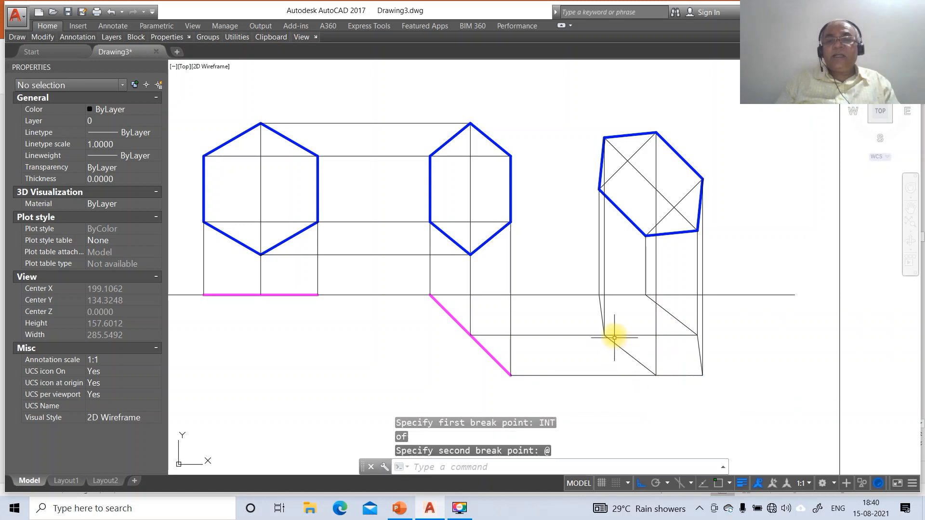
# Step: Break the reference line at its intersection with the bottom vertex's vertical projector, leaving no gap
pyautogui.press('Return')
pyautogui.click(617, 295)
pyautogui.write('F')
pyautogui.press('Return')
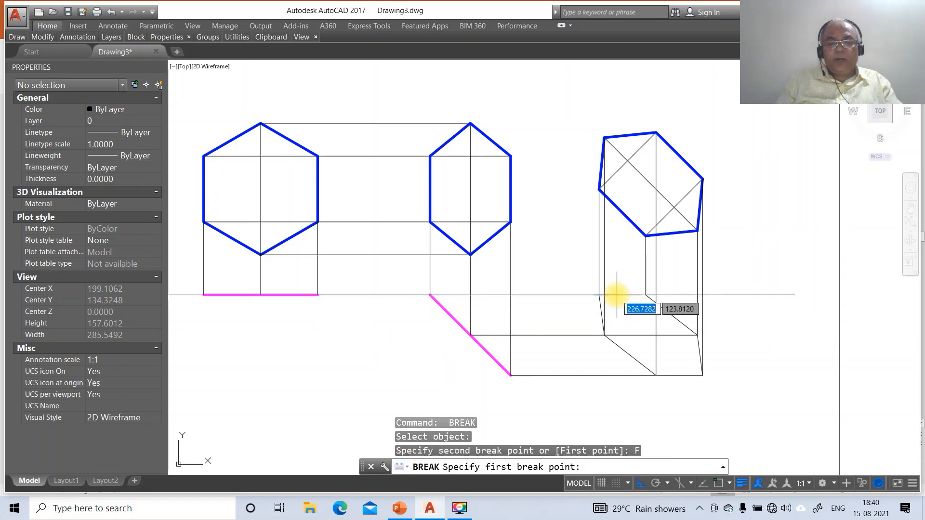
pyautogui.write('INT')
pyautogui.press('Return')
pyautogui.click(645, 295)
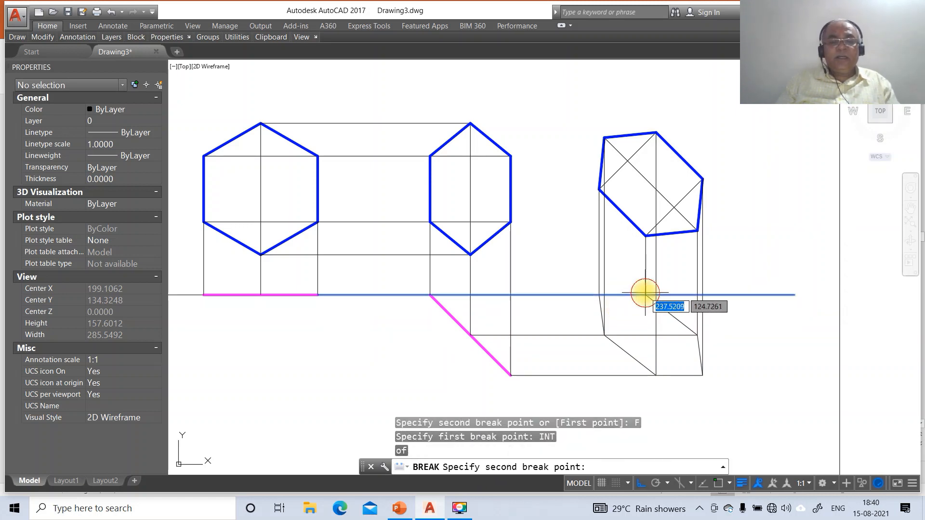
pyautogui.write('@')
pyautogui.press('Return')
# Step: Break the reference line at its intersection with the leftmost vertex's vertical projector, leaving no gap
pyautogui.press('Return')
pyautogui.click(615, 294)
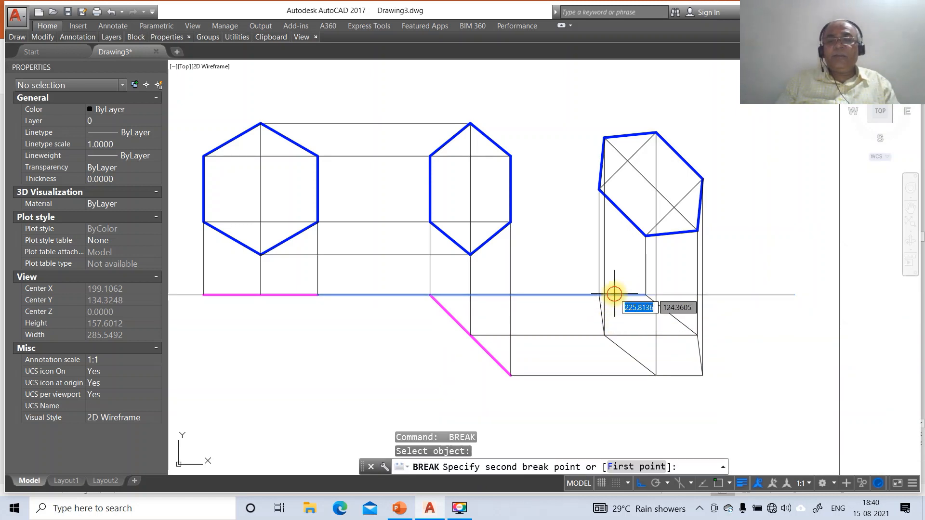
pyautogui.write('F')
pyautogui.press('Return')
pyautogui.write('INT')
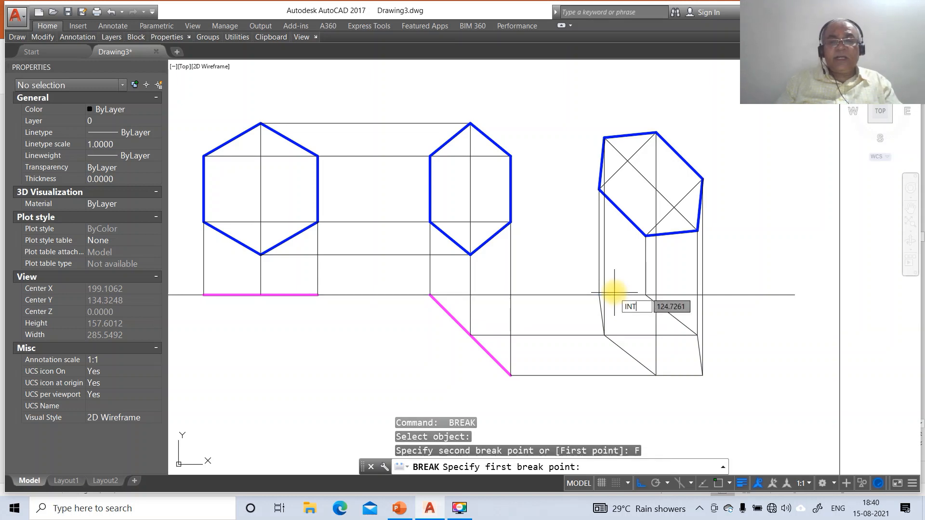
pyautogui.press('Return')
pyautogui.click(599, 295)
pyautogui.write('@')
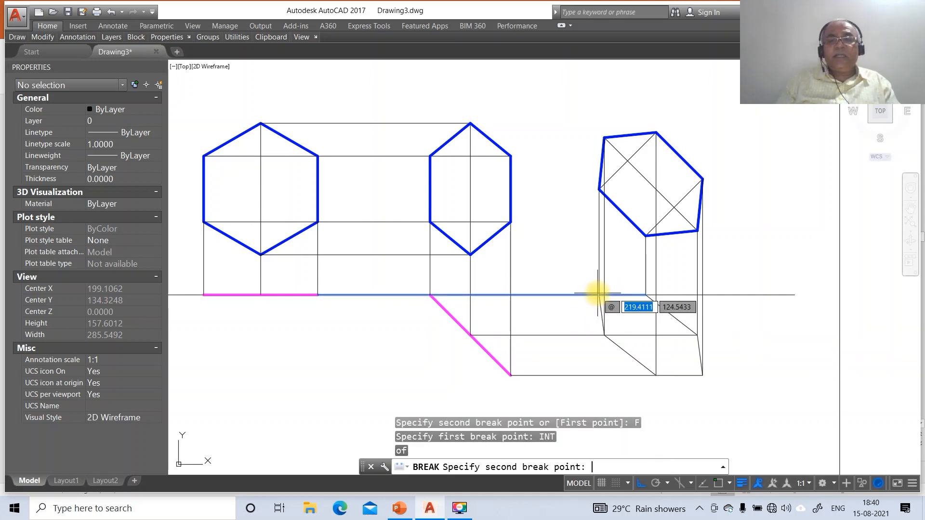
pyautogui.press('Return')
# Step: Shorten the reference line's right end with Break so it stops just past the rotated hexagon
pyautogui.write('BR')
pyautogui.press('Return')
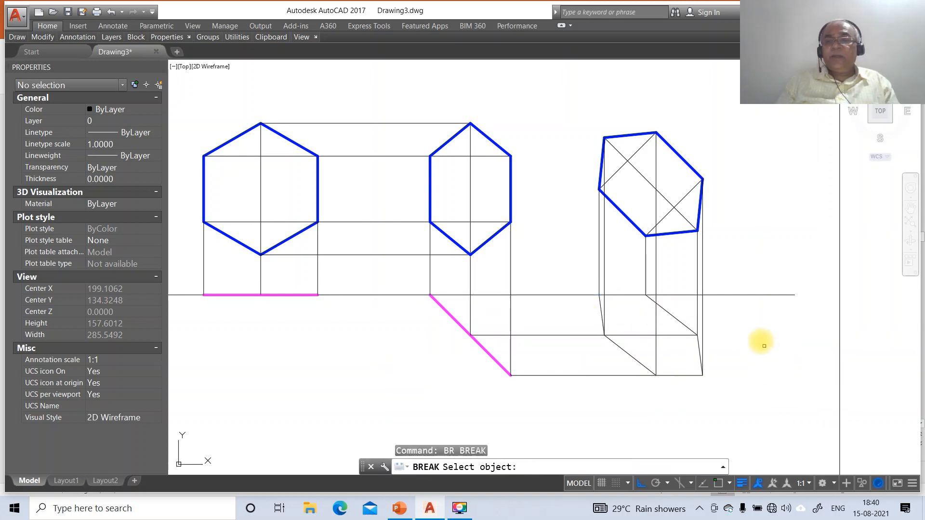
pyautogui.click(739, 294)
pyautogui.click(843, 327)
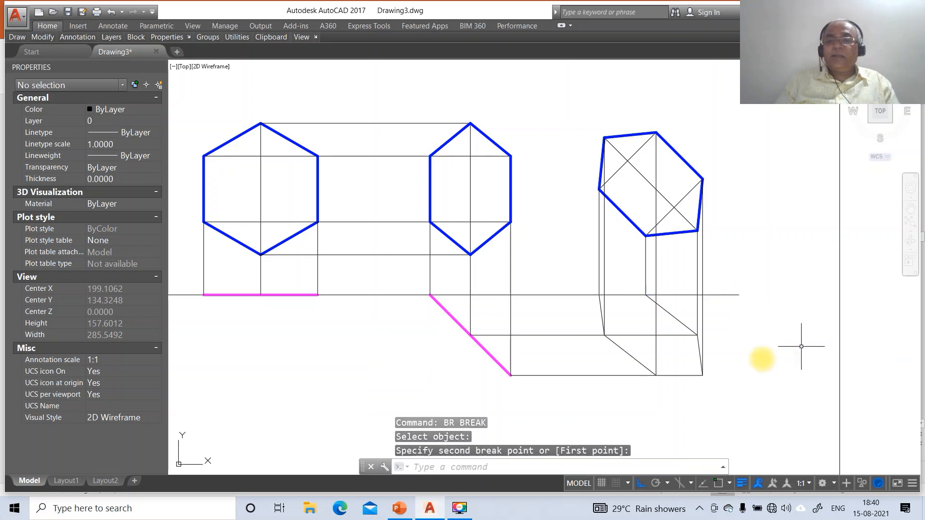
# Step: Assign the six edges of the rotated final top view below the reference line to the TV layer
pyautogui.click(630, 294)
pyautogui.click(602, 311)
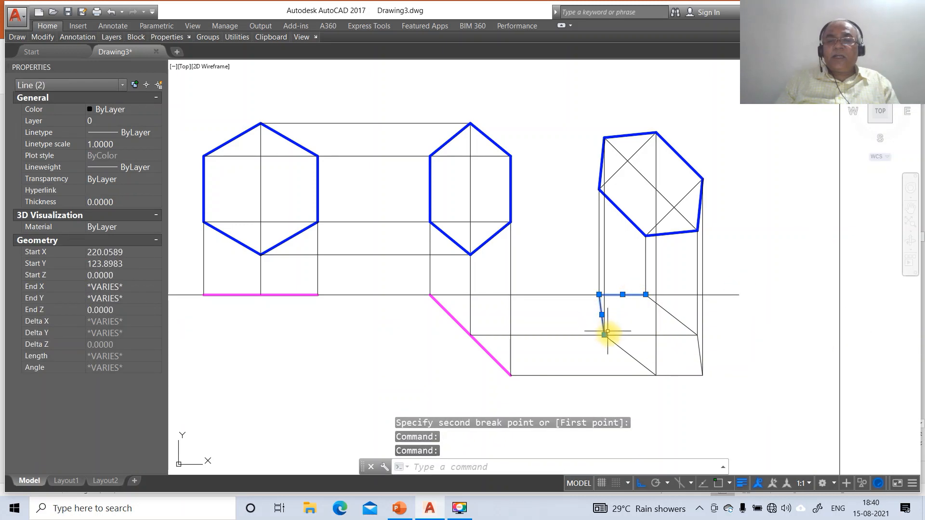
pyautogui.click(615, 342)
pyautogui.click(679, 375)
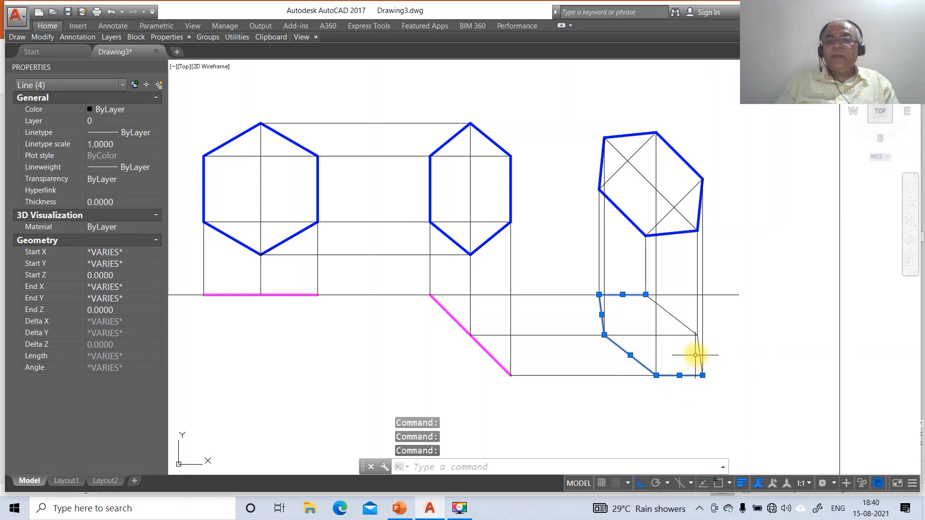
pyautogui.click(700, 348)
pyautogui.click(679, 321)
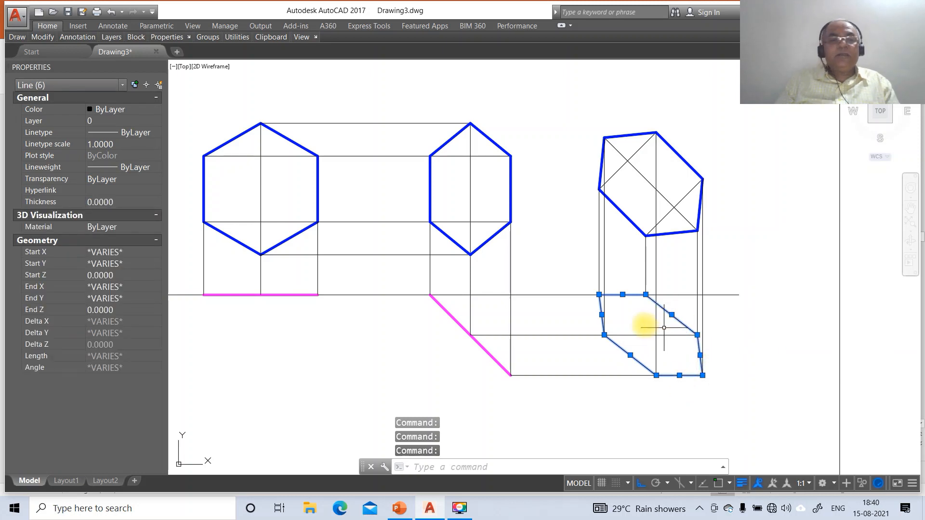
pyautogui.click(45, 124)
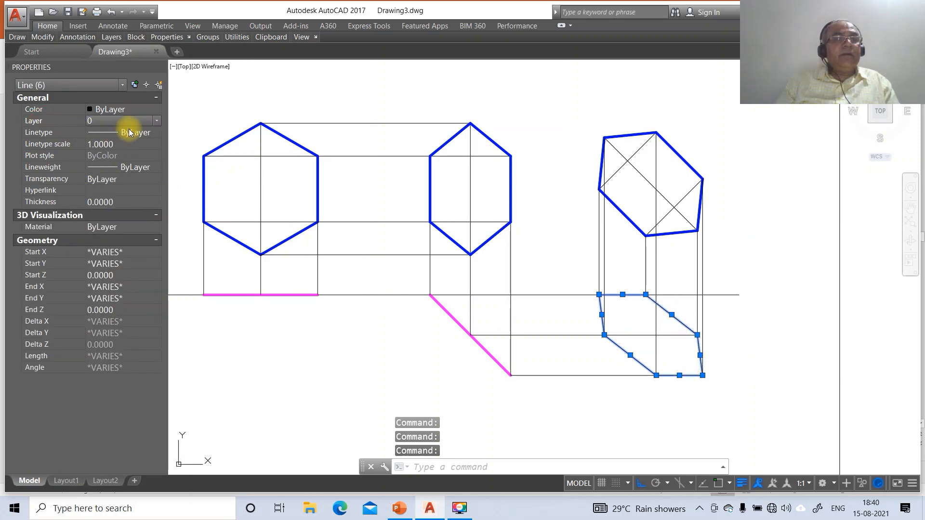
pyautogui.click(157, 120)
pyautogui.click(119, 154)
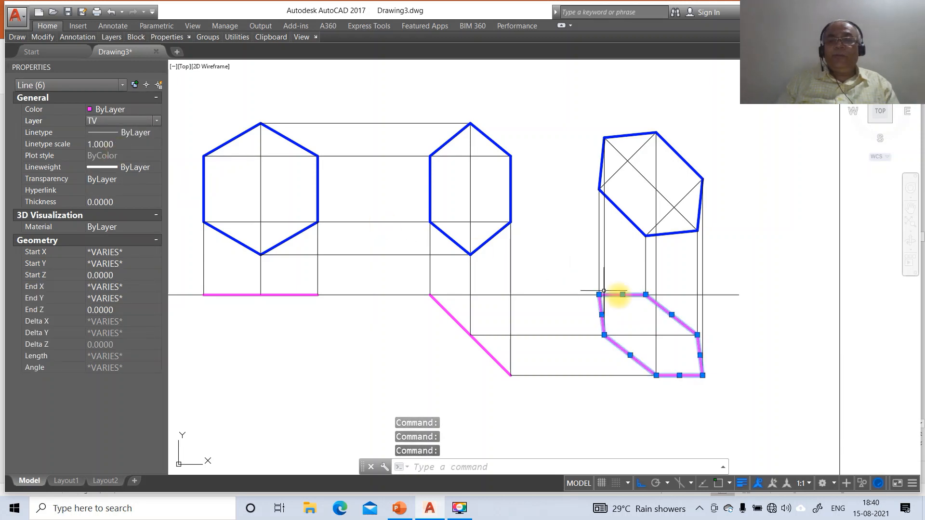
pyautogui.press('Escape')
pyautogui.press('Escape')
# Step: Move the three segments of the horizontal reference line to the XY layer
pyautogui.write('z')
pyautogui.press('Return')
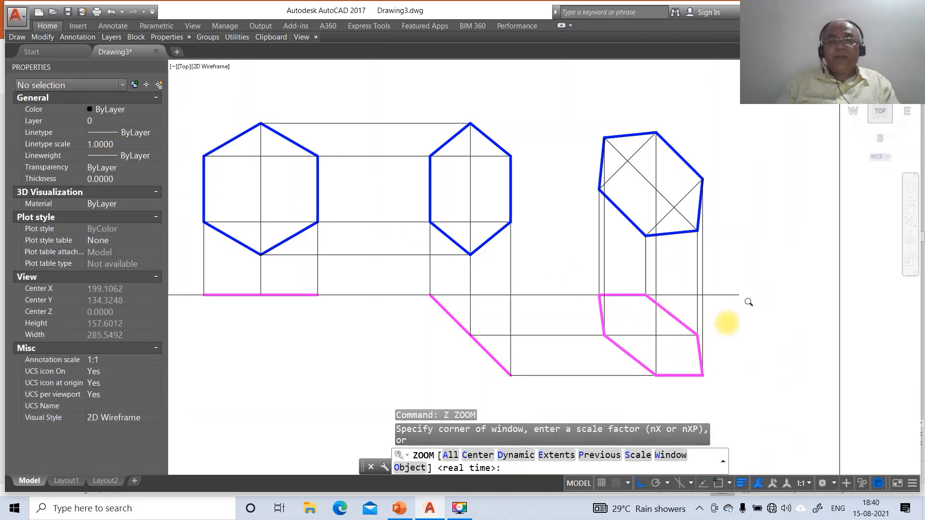
pyautogui.write('p')
pyautogui.press('Return')
pyautogui.click(443, 285)
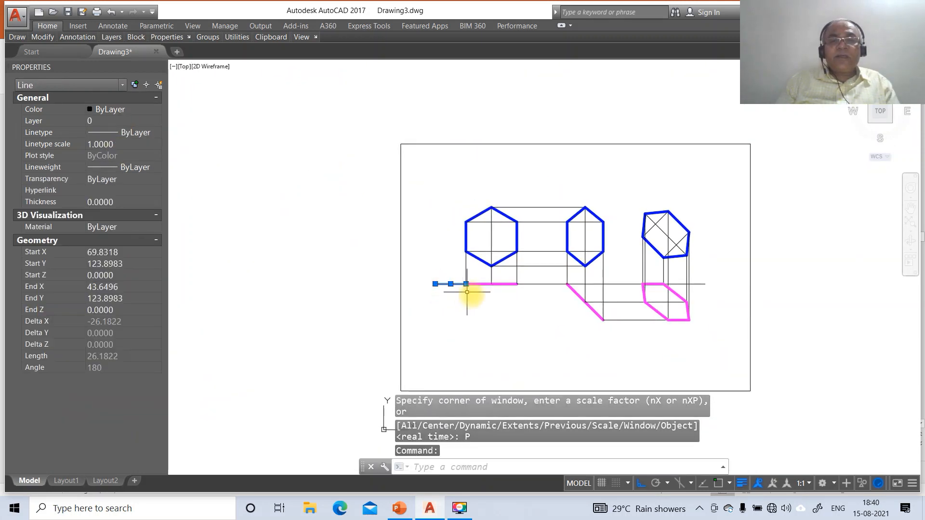
pyautogui.click(530, 284)
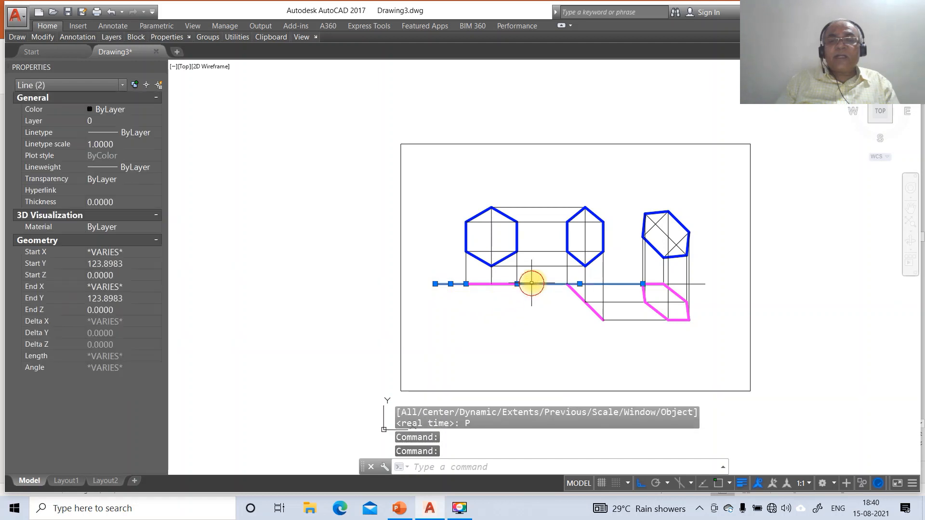
pyautogui.click(701, 284)
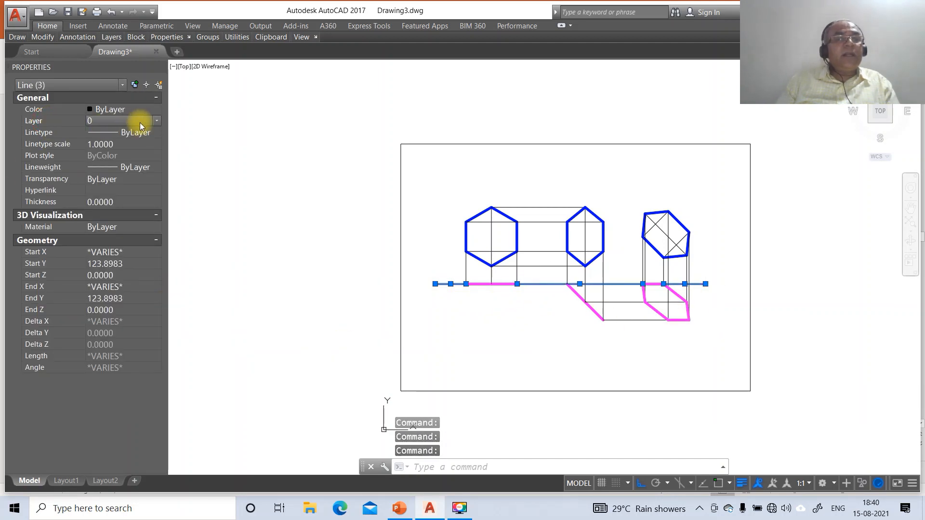
pyautogui.click(156, 121)
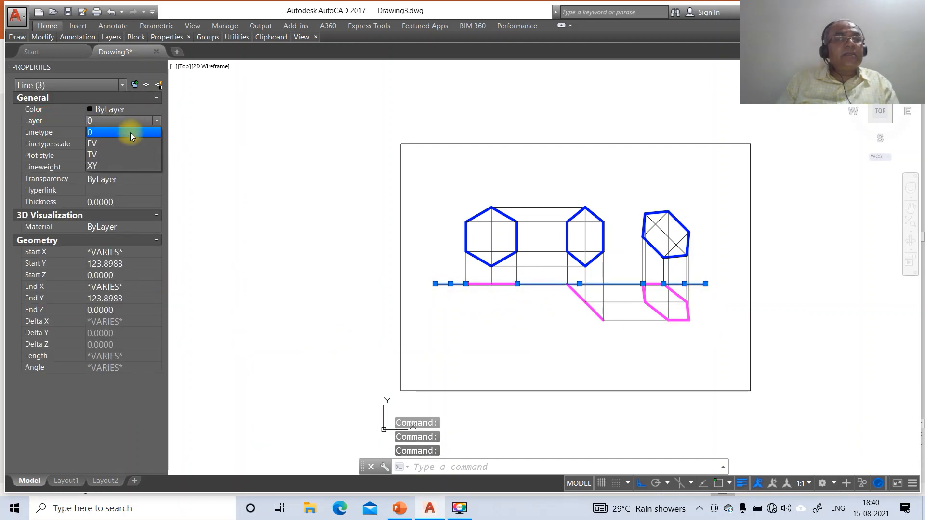
pyautogui.click(104, 166)
pyautogui.press('Escape')
pyautogui.press('Escape')
# Step: Modify the Standard dimension style so its linear dimensions use a precision of 0
pyautogui.write('z')
pyautogui.press('Return')
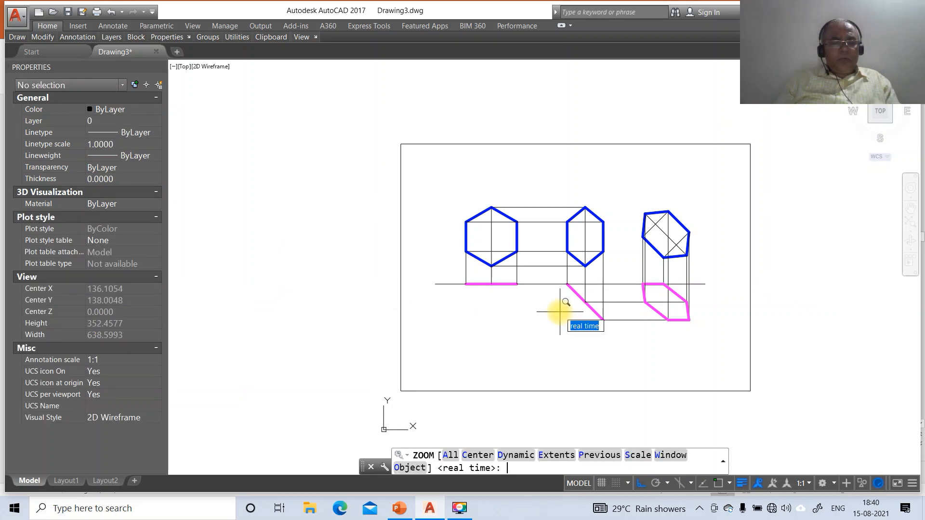
pyautogui.write('w')
pyautogui.press('Return')
pyautogui.click(410, 196)
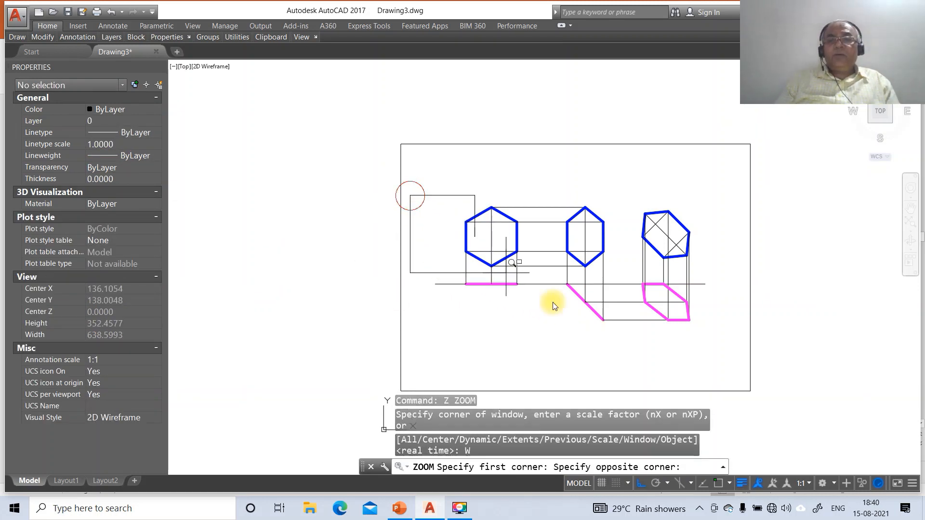
pyautogui.click(750, 386)
pyautogui.write('DDI')
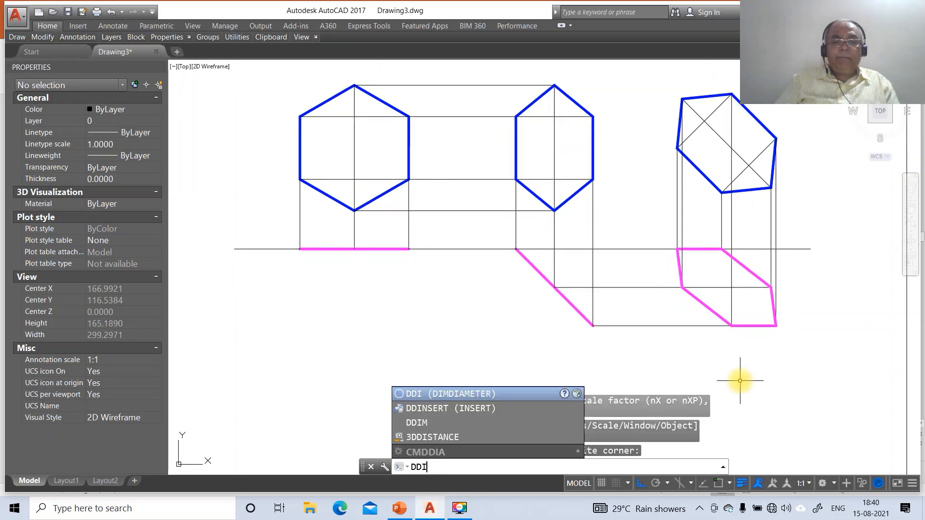
pyautogui.write('M')
pyautogui.press('Return')
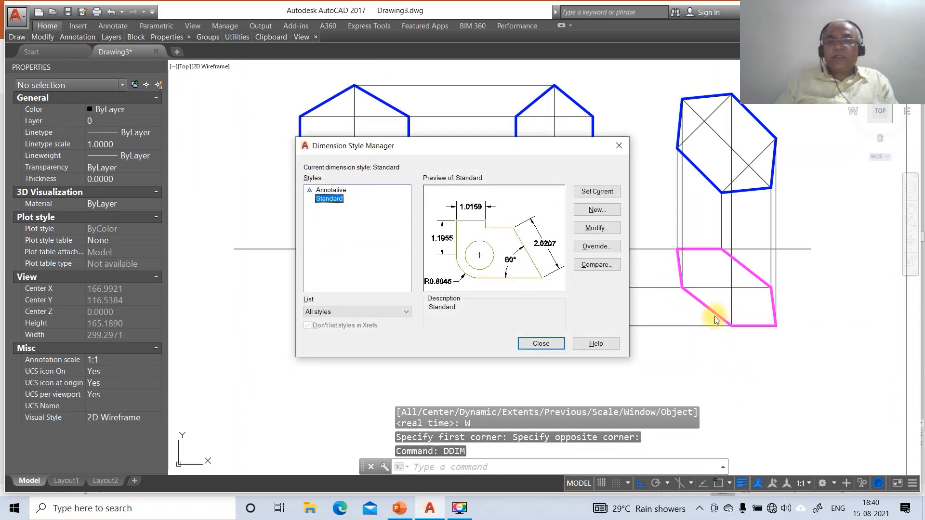
pyautogui.click(583, 231)
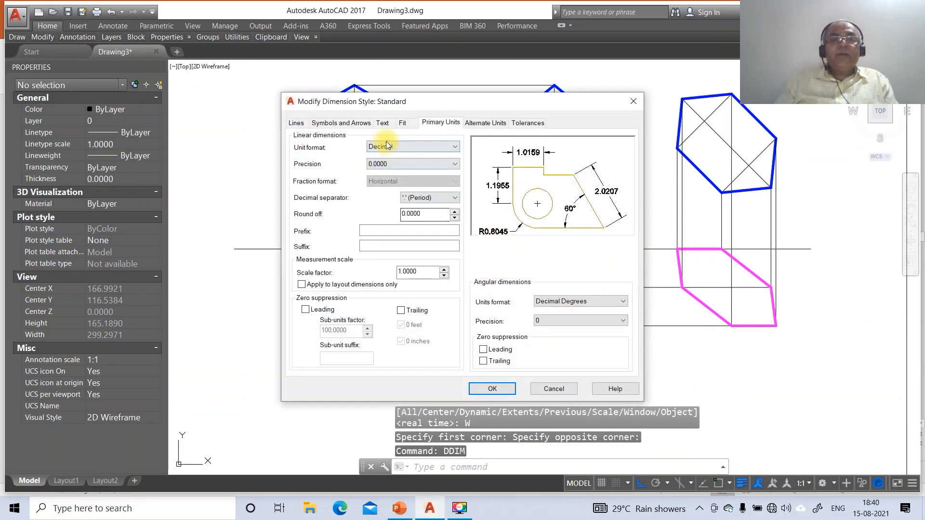
pyautogui.click(412, 164)
pyautogui.click(415, 173)
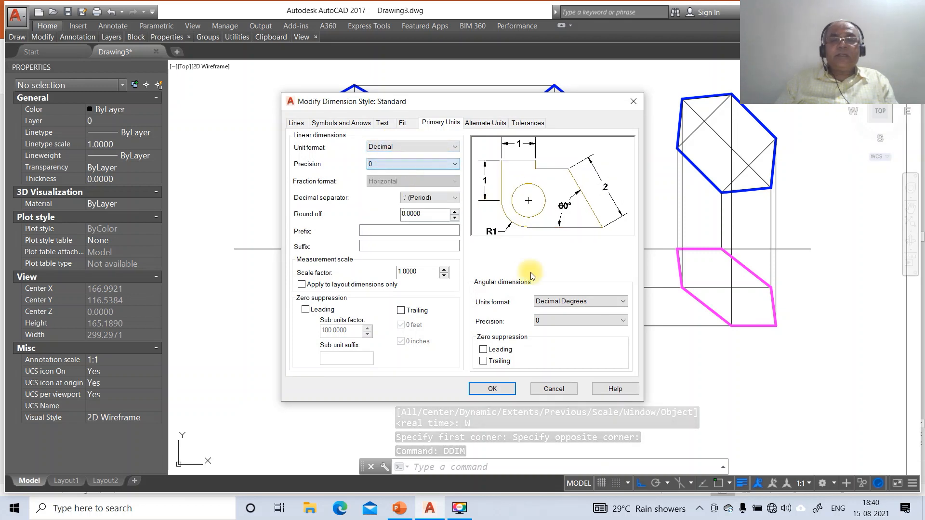
# Step: Set the dimension text height to 3, align it with the dimension line, and place it vertically Above
pyautogui.click(383, 124)
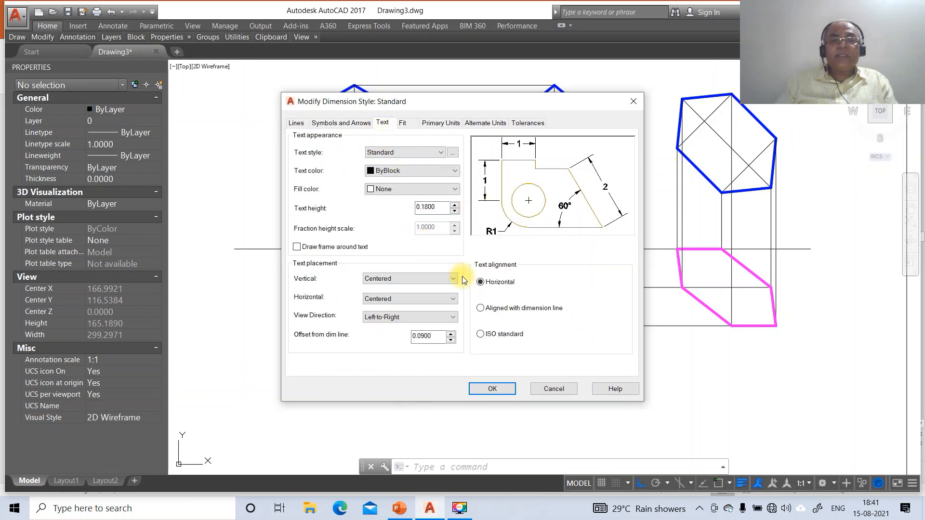
pyautogui.write('3')
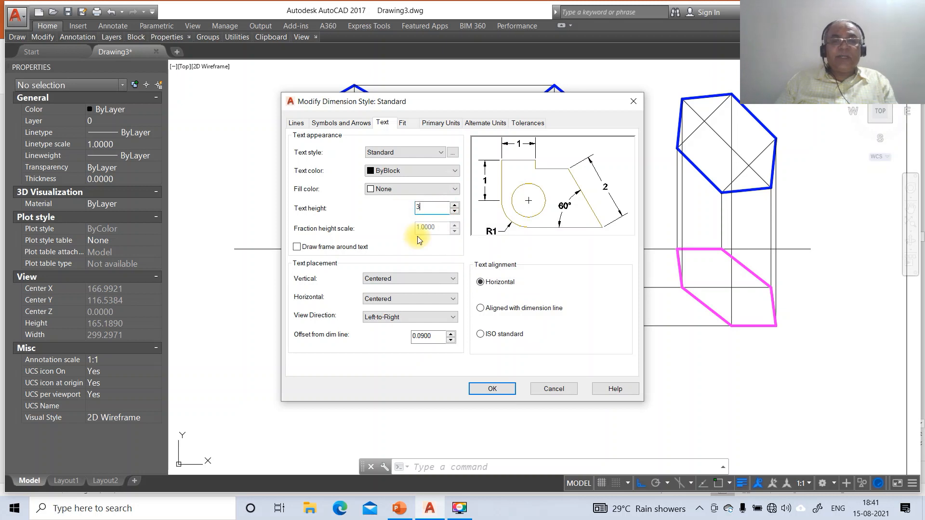
pyautogui.click(480, 309)
pyautogui.click(414, 279)
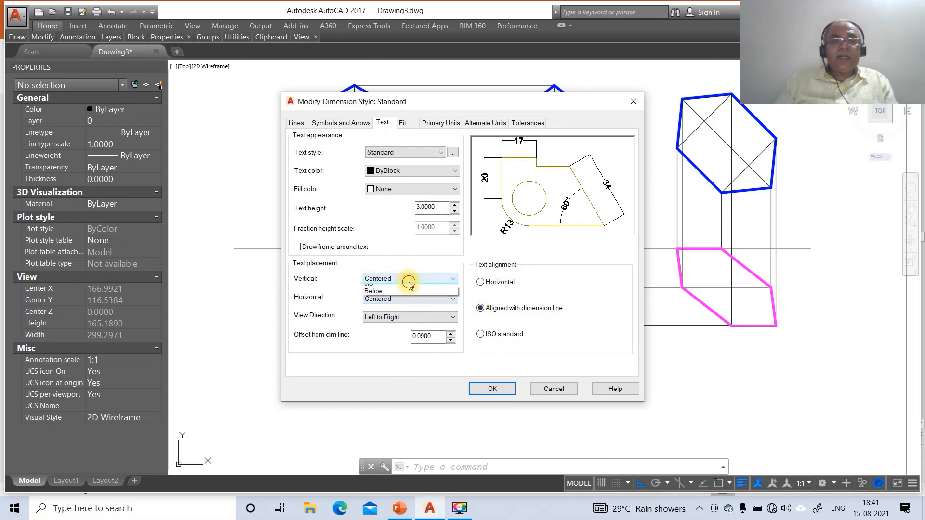
pyautogui.click(411, 292)
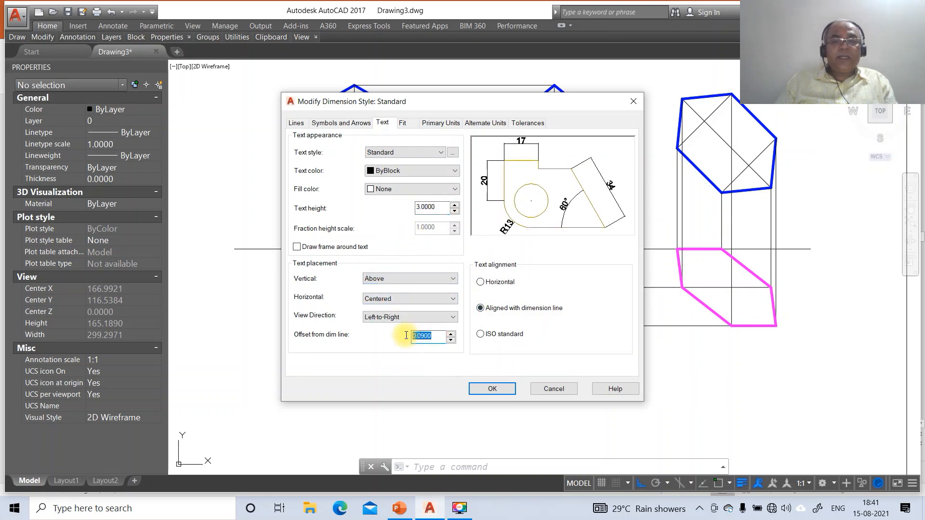
# Step: Enlarge the dimension arrowheads, set the extension lines' offset from origin to 3, and save the style changes
pyautogui.click(336, 124)
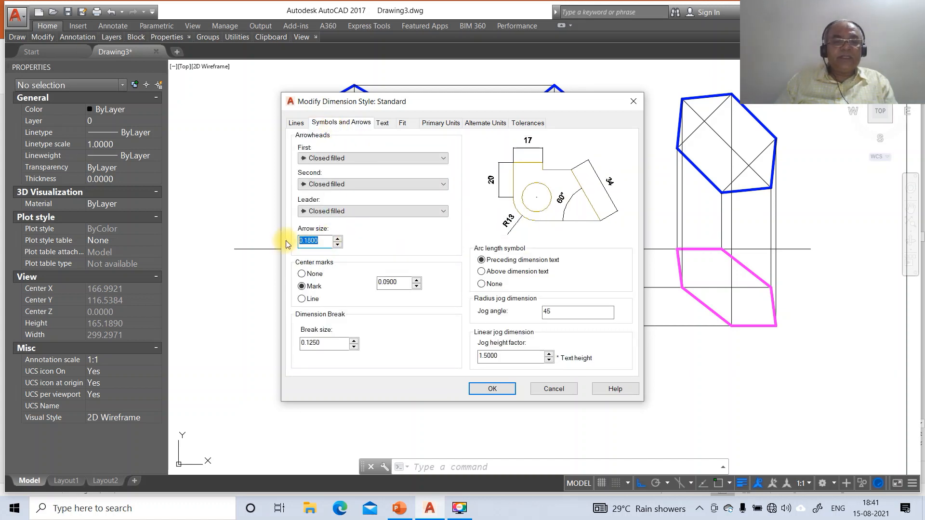
pyautogui.click(296, 123)
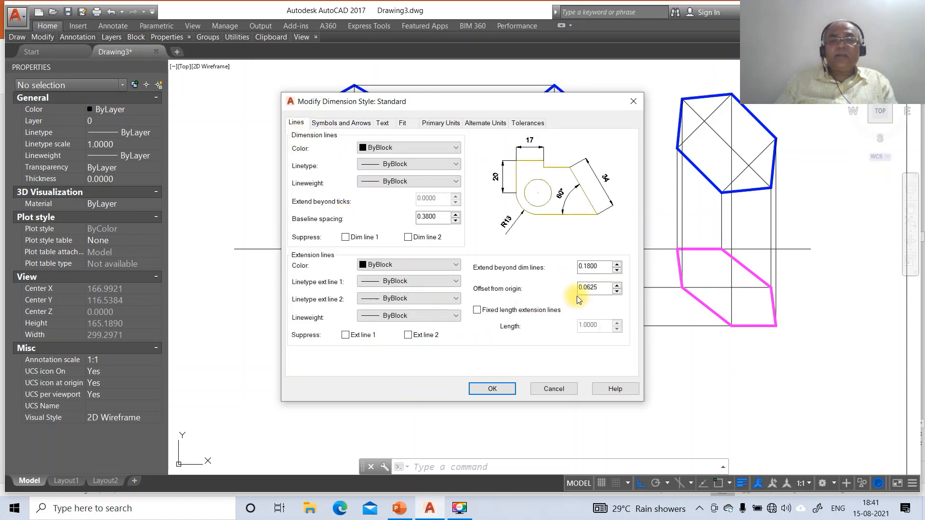
pyautogui.doubleClick(600, 291)
pyautogui.write('3')
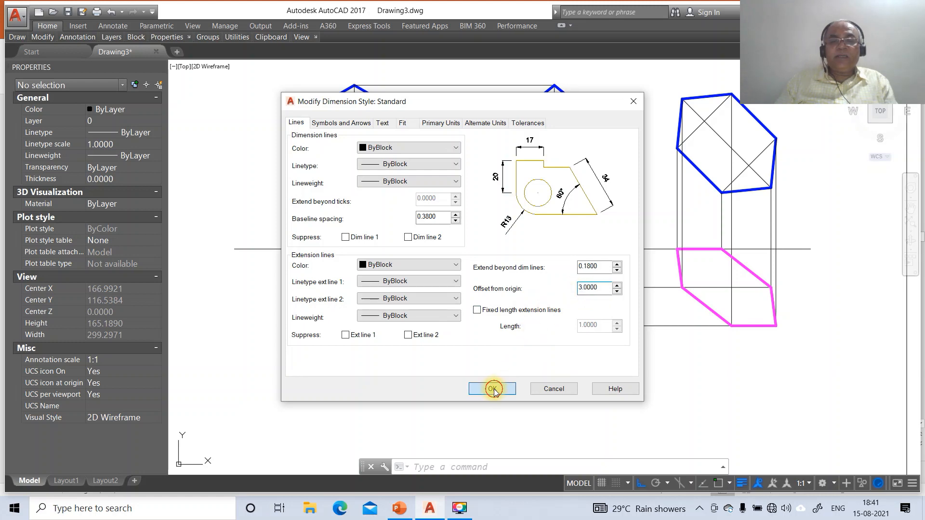
pyautogui.click(493, 389)
pyautogui.click(540, 344)
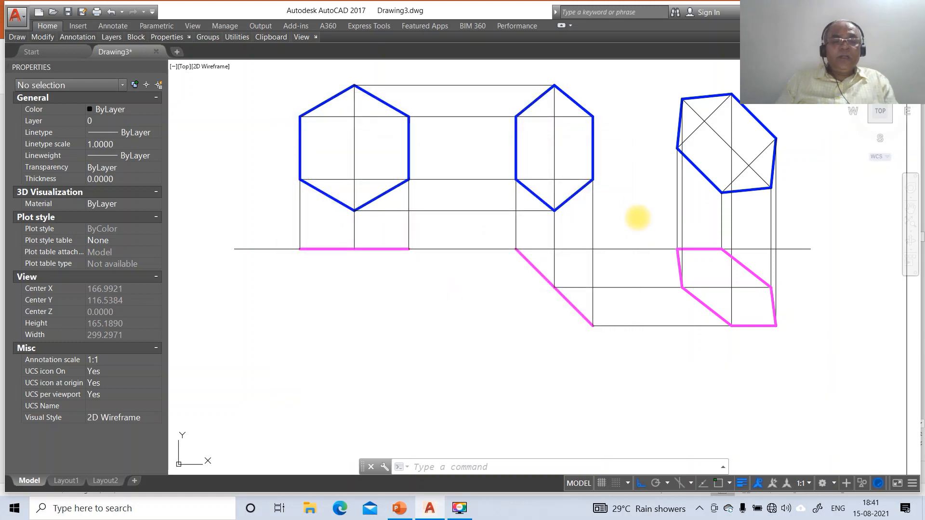
# Step: Dimension the left vertical edge of the first hexagon, placing the dimension outside the hexagon
pyautogui.write('DI')
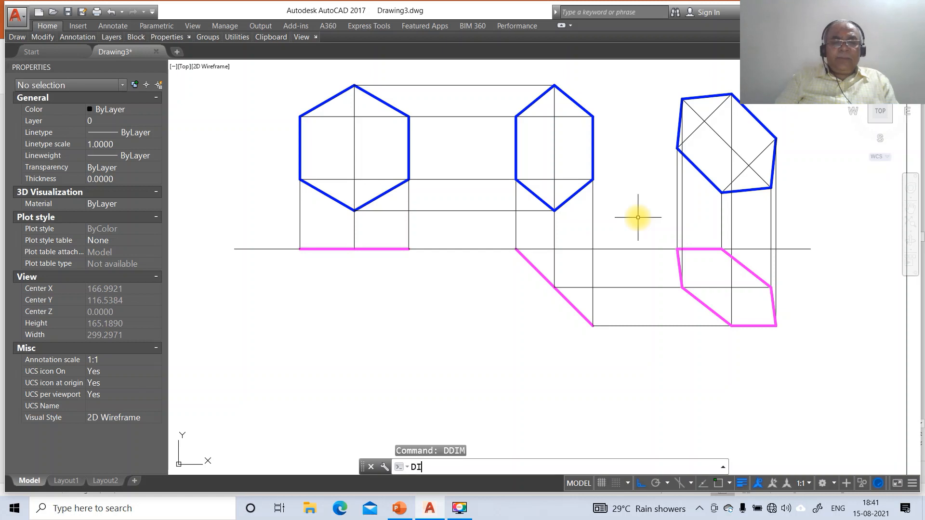
pyautogui.write('M')
pyautogui.press('Return')
pyautogui.write('INT')
pyautogui.press('Return')
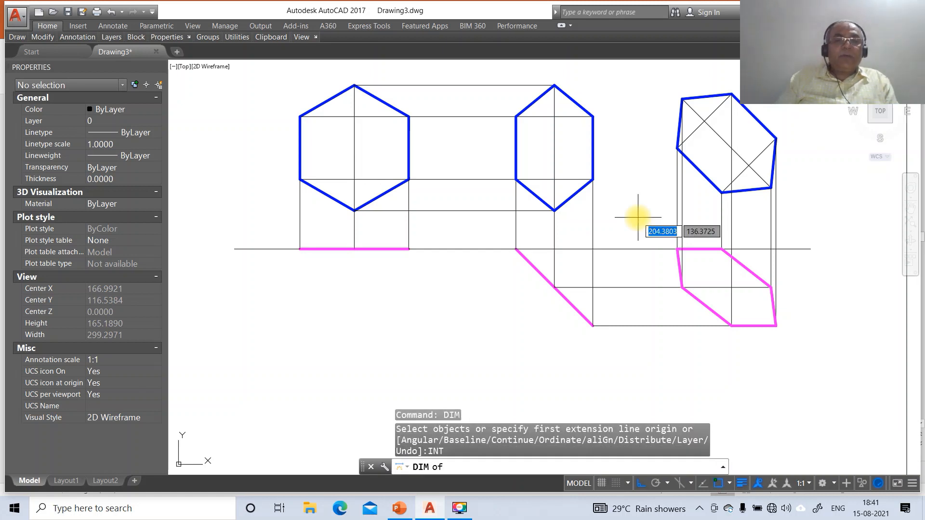
pyautogui.click(299, 180)
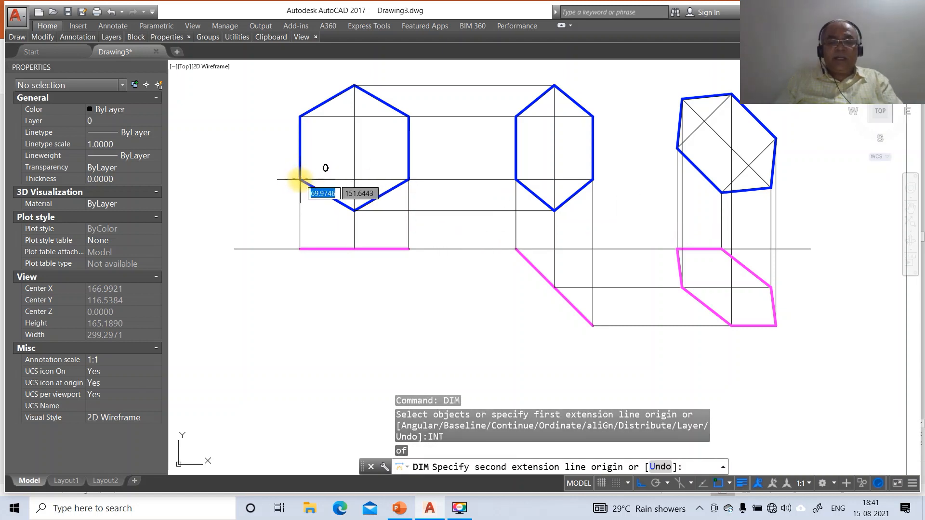
pyautogui.write('INT')
pyautogui.press('Return')
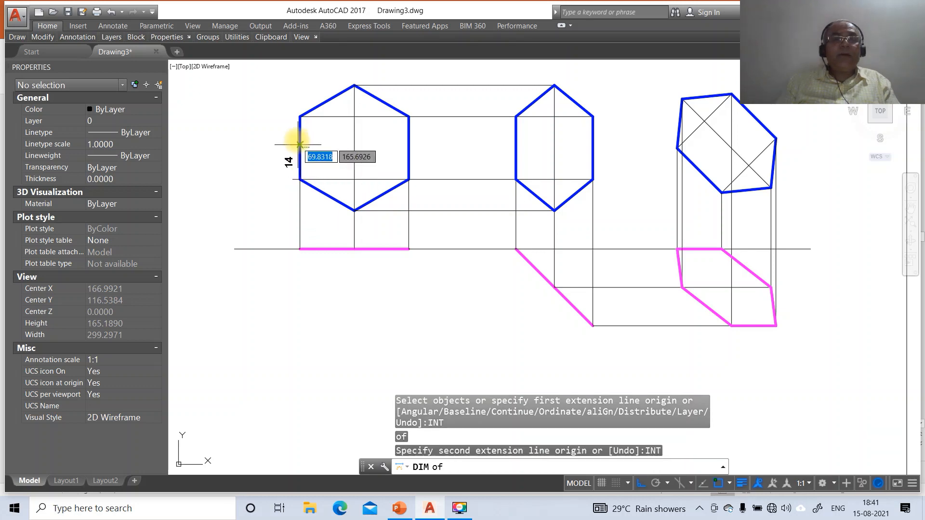
pyautogui.click(300, 115)
pyautogui.click(281, 143)
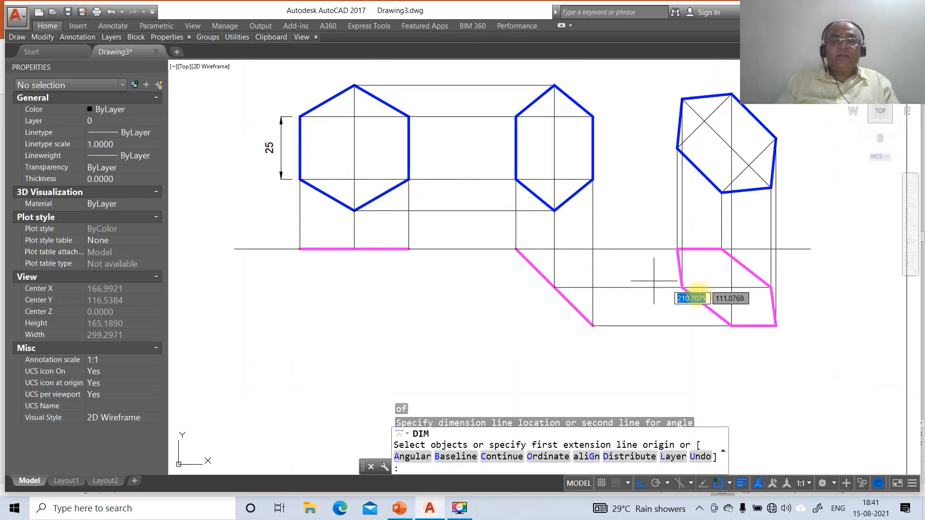
pyautogui.write('A')
pyautogui.press('Return')
pyautogui.press('Escape')
pyautogui.press('Escape')
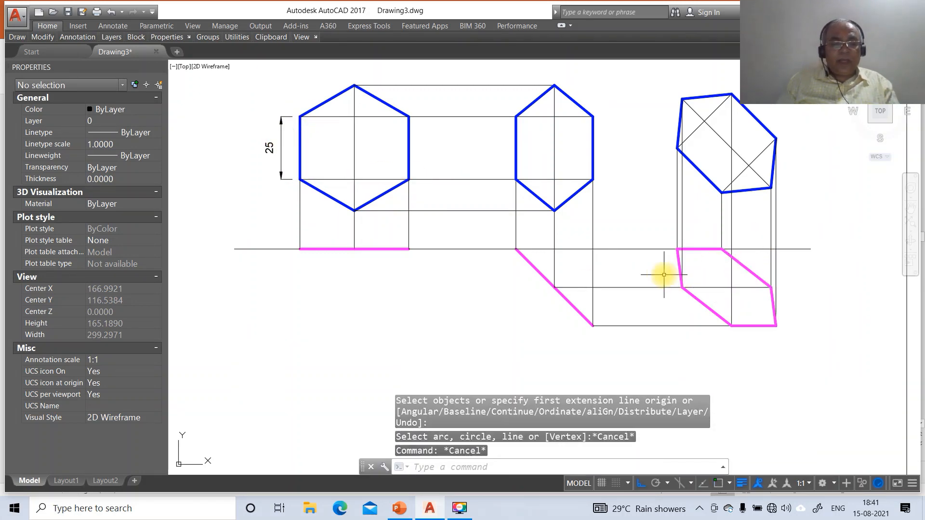
# Step: Add an angular dimension between the inclined top-view line and the reference line, placed inside the angle
pyautogui.press('Return')
pyautogui.write('A')
pyautogui.press('Return')
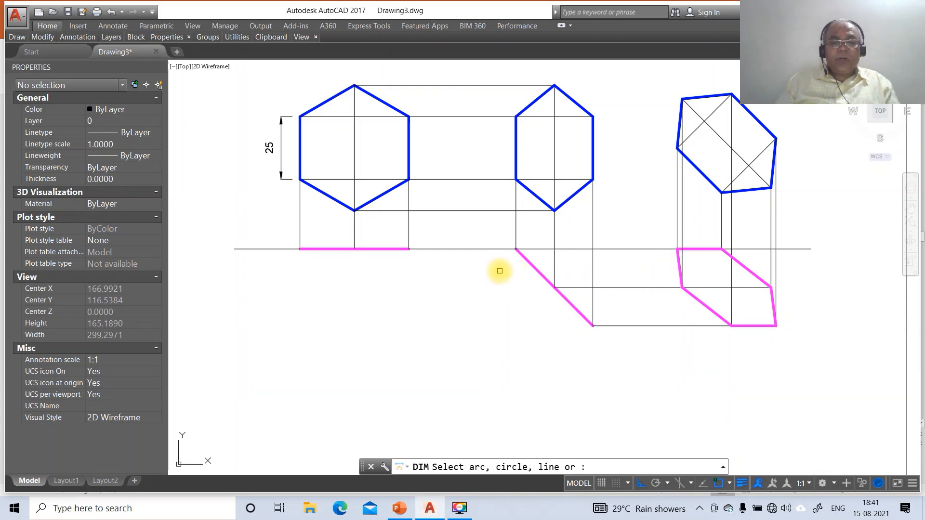
pyautogui.click(530, 263)
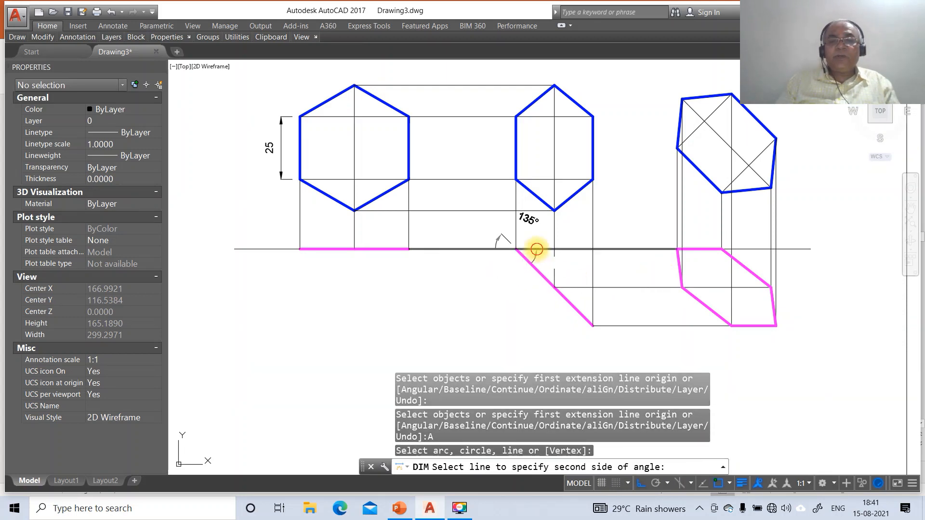
pyautogui.click(535, 248)
pyautogui.click(549, 258)
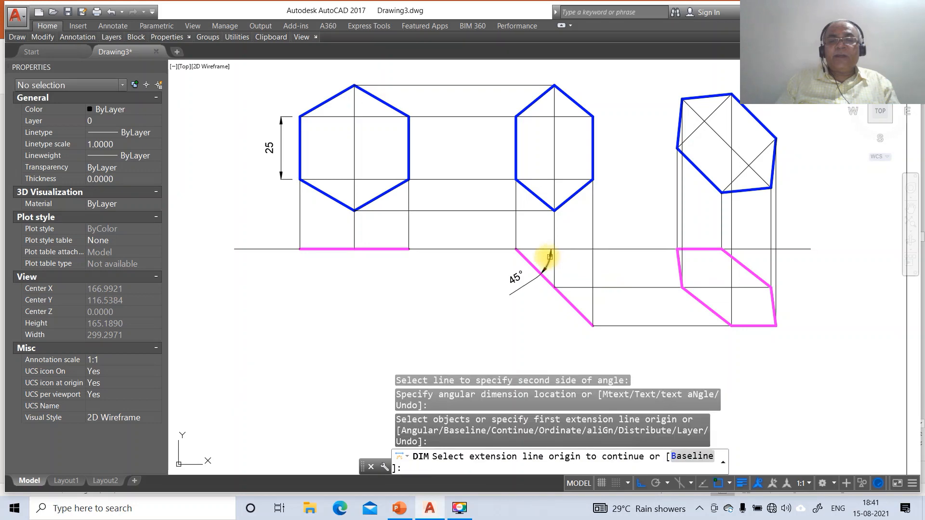
# Step: Add an angular dimension between the rotated hexagon's lower-left edge and the reference line, placing it left of the final front view
pyautogui.write('A')
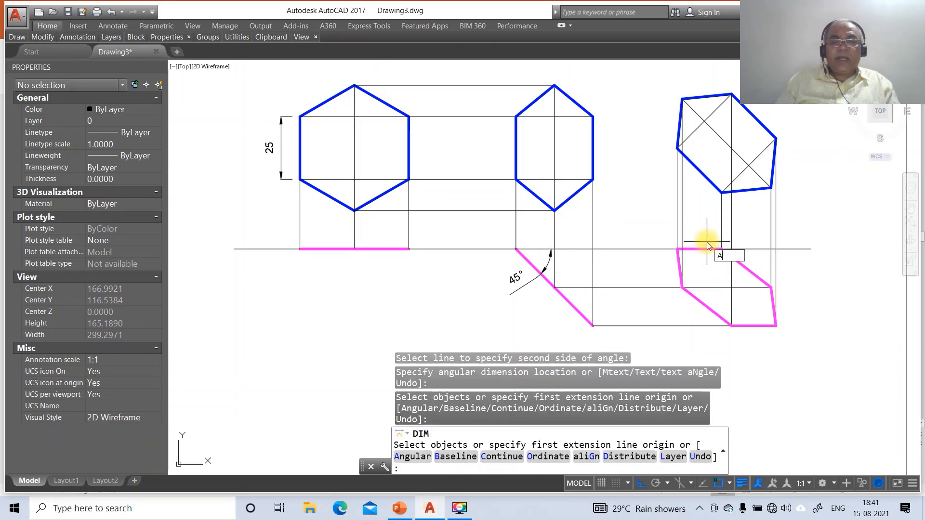
pyautogui.press('Return')
pyautogui.click(701, 180)
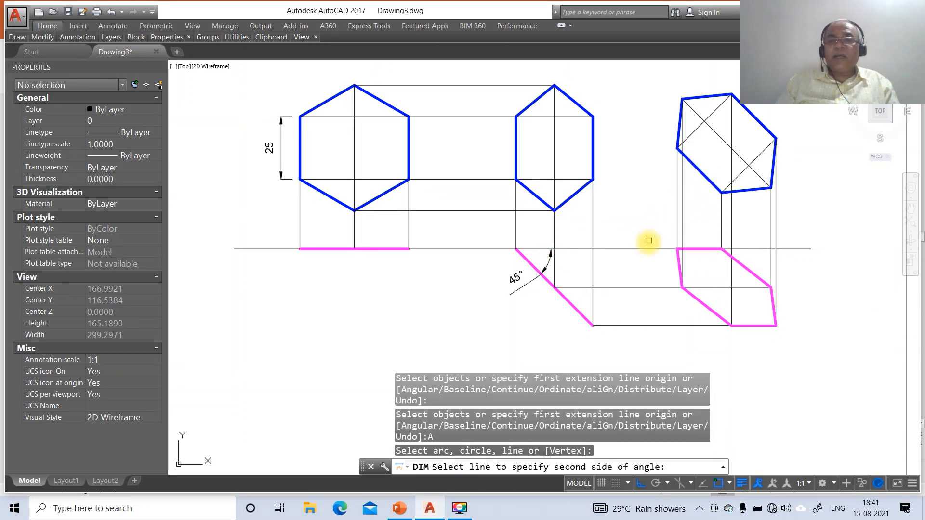
pyautogui.click(648, 249)
pyautogui.click(658, 196)
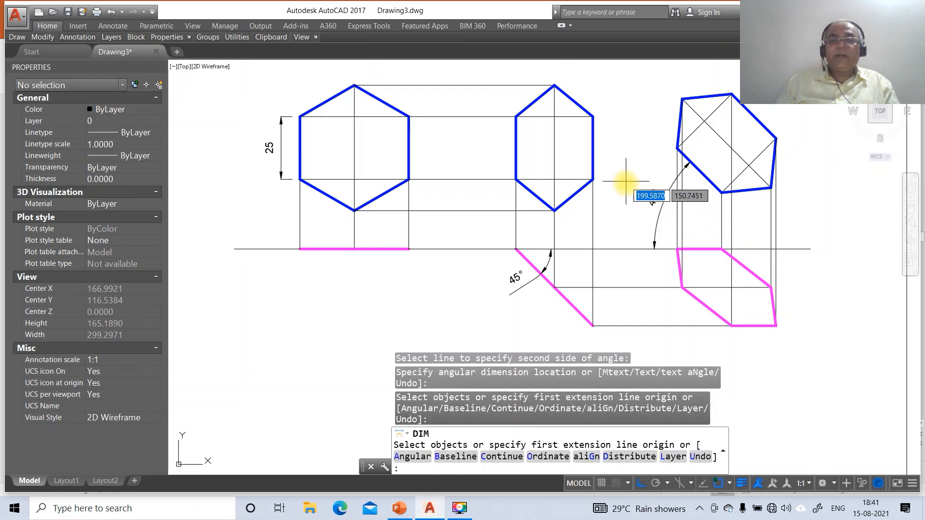
pyautogui.press('Escape')
pyautogui.press('Escape')
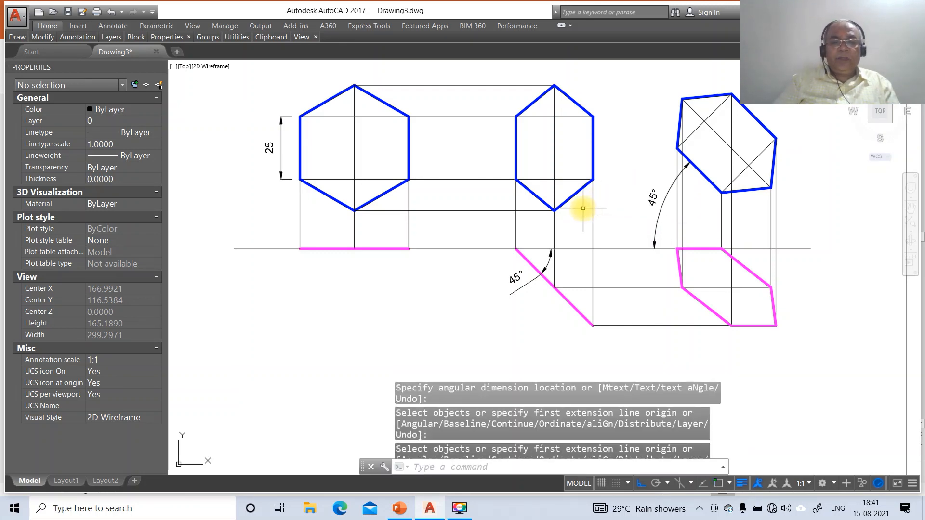
# Step: Reposition the 45° dimension text of the inclined top-view line so it sits inside the angle, using DIMTEDIT
pyautogui.write('DI')
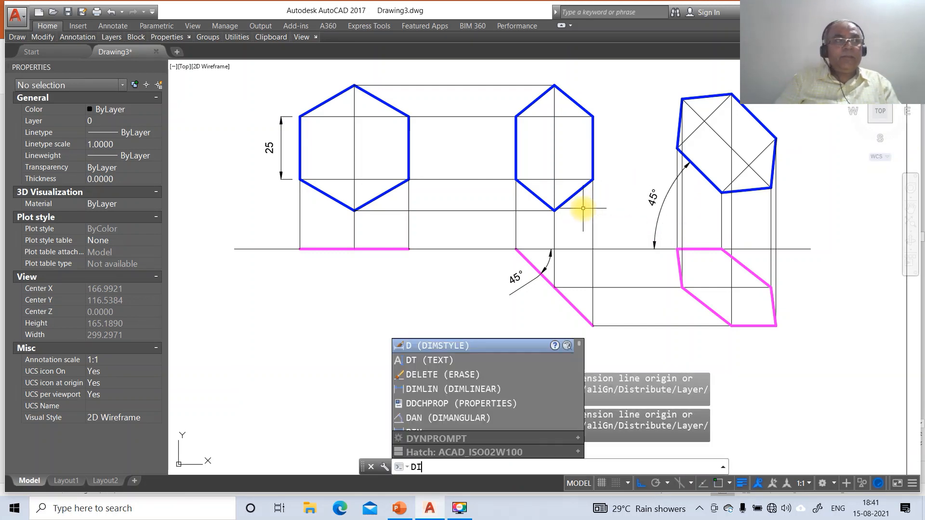
pyautogui.write('MTED')
pyautogui.press('Return')
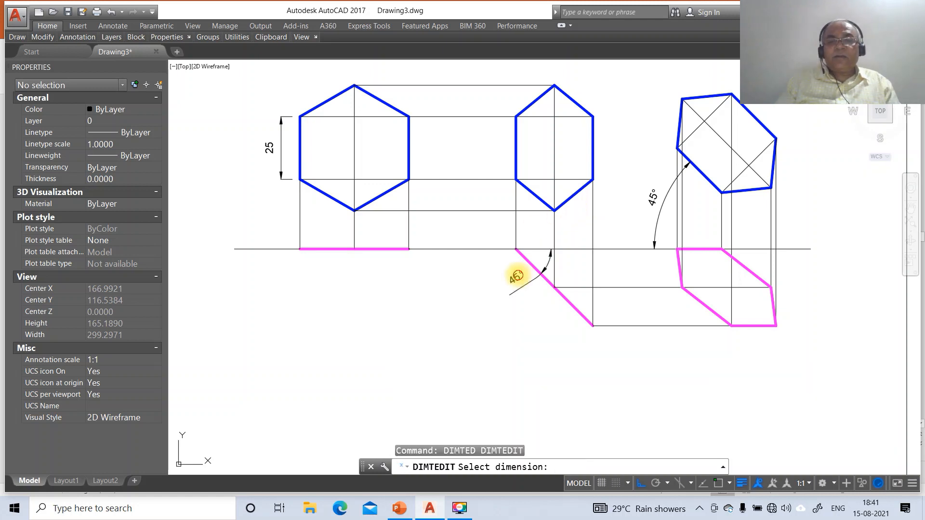
pyautogui.click(516, 276)
pyautogui.click(541, 258)
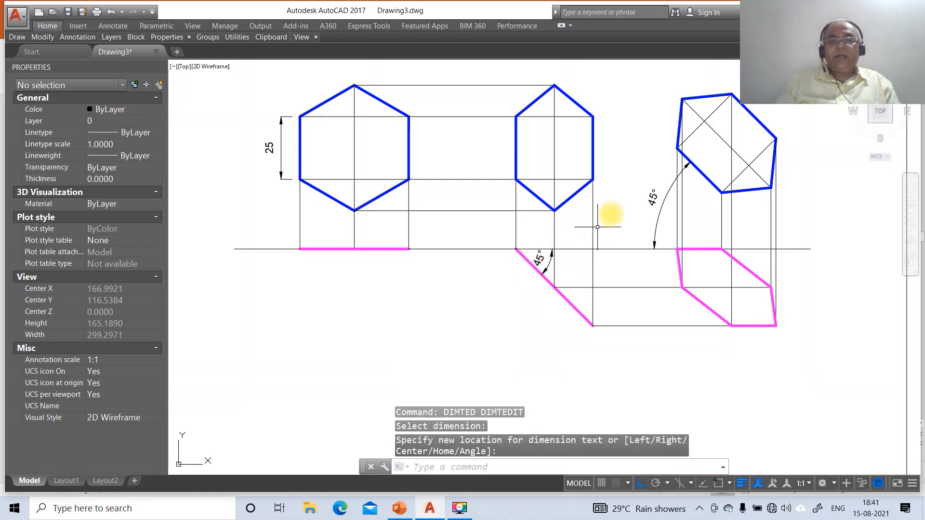
# Step: Add single-line text of height 3 labelling the reference line's ends X and Y, with VP above and HP below it near X
pyautogui.write('DT')
pyautogui.press('Return')
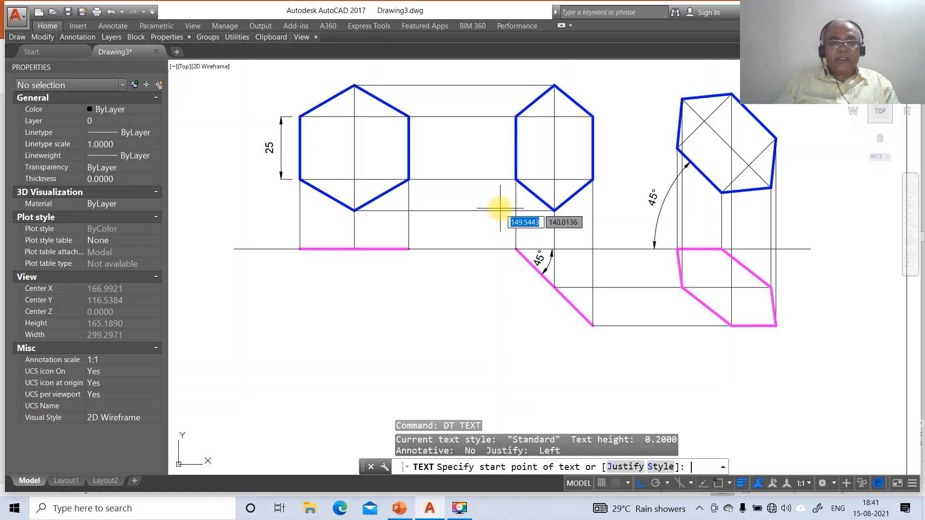
pyautogui.click(222, 248)
pyautogui.write('3')
pyautogui.press('Return')
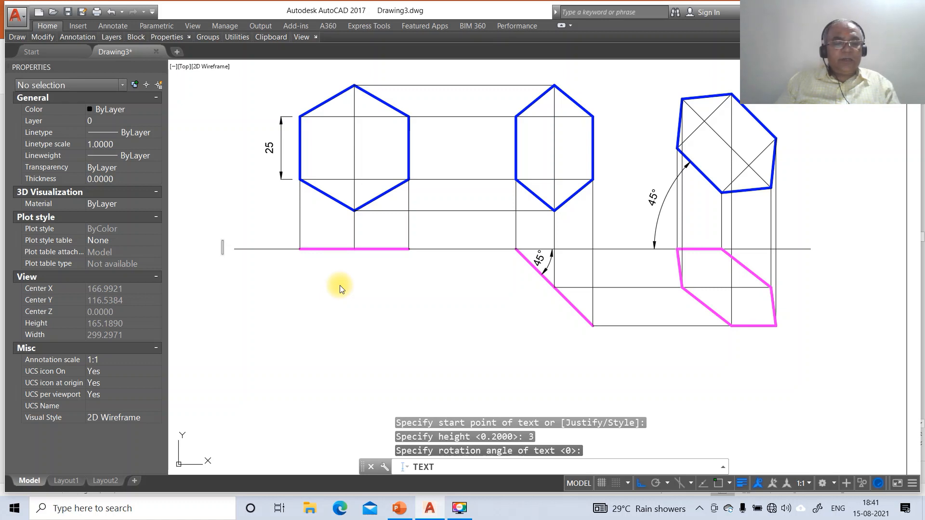
pyautogui.write('X')
pyautogui.click(243, 239)
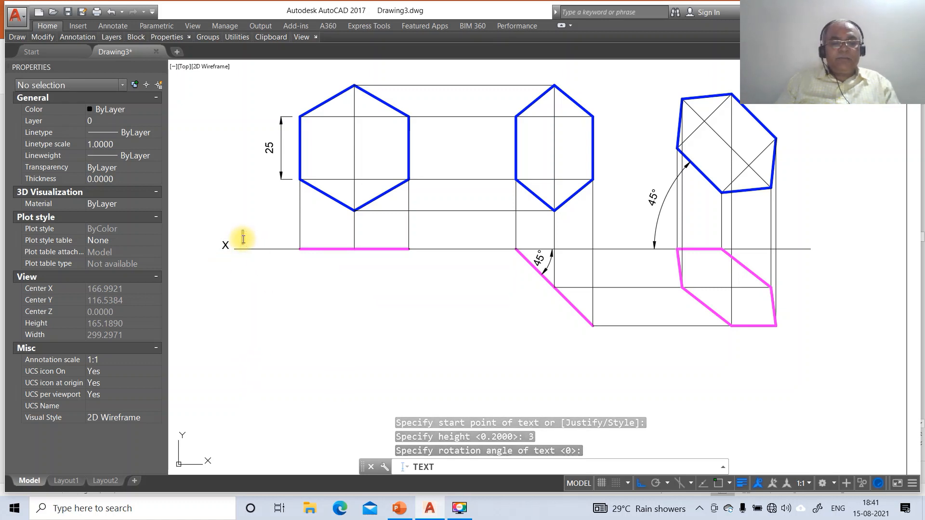
pyautogui.write('VP')
pyautogui.click(245, 267)
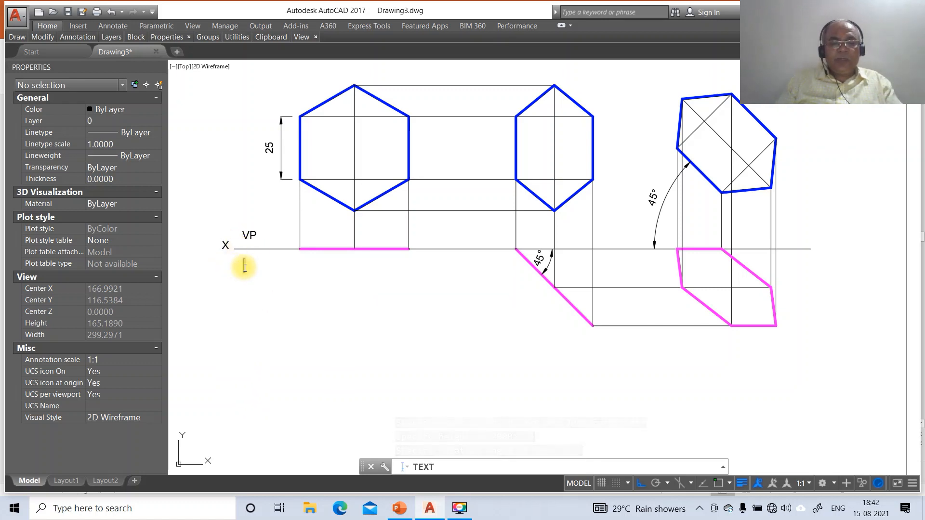
pyautogui.click(815, 252)
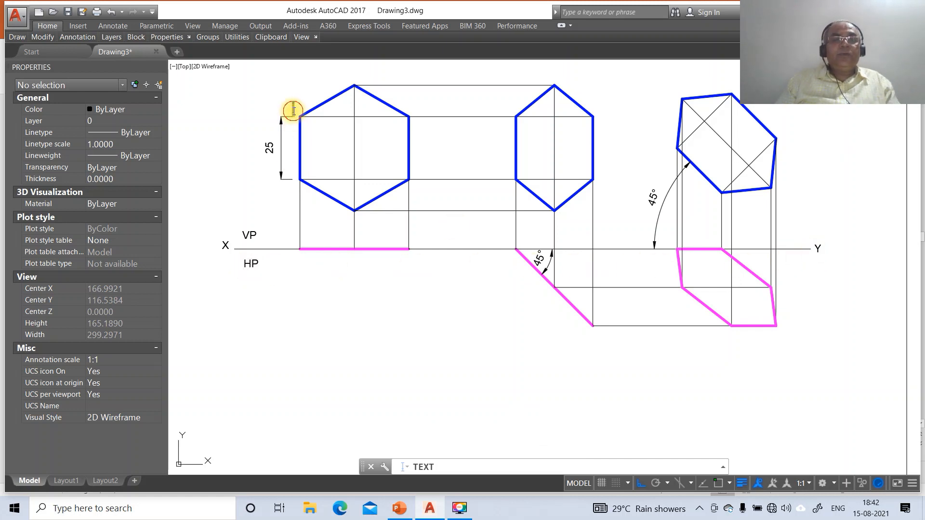
# Step: Label the first hexagon's vertices a' to f' and its top view's points a, b, c with (f), (e), (d) beneath them
pyautogui.write("'")
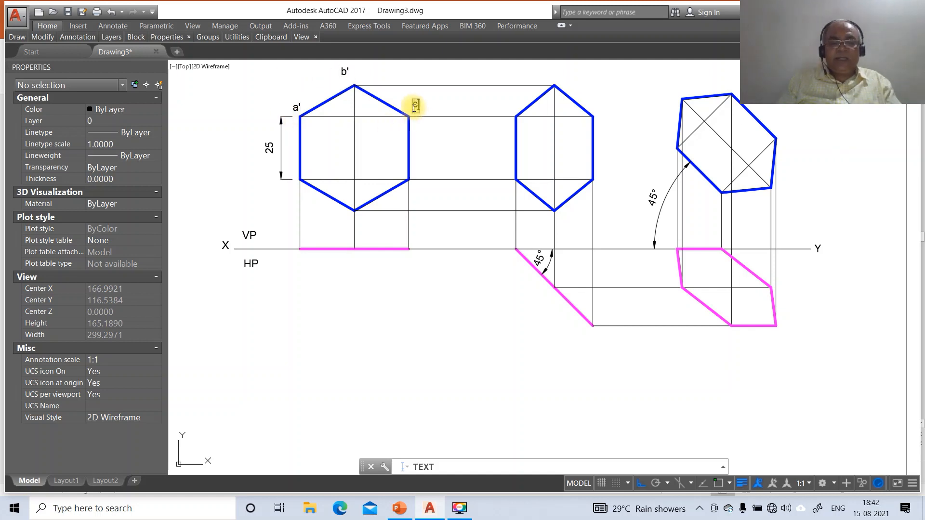
pyautogui.click(416, 171)
pyautogui.write("d'")
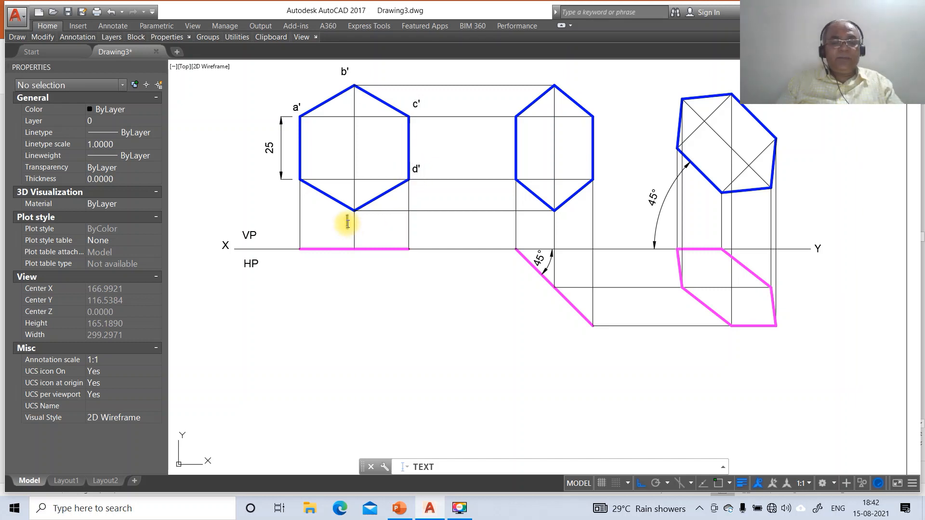
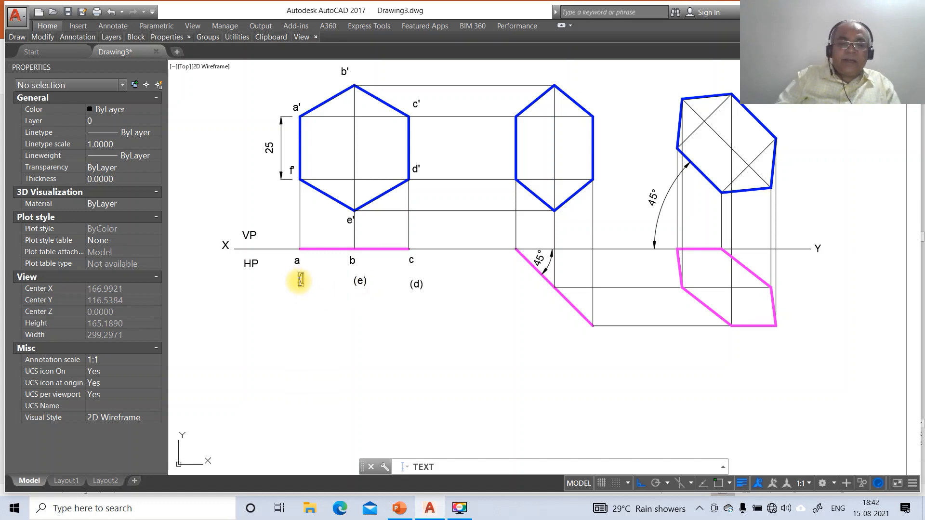
pyautogui.press('Escape')
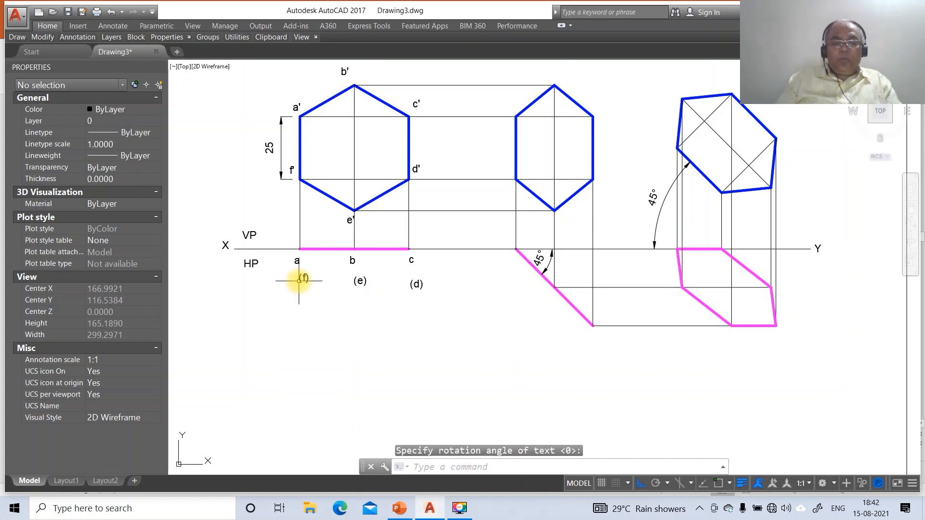
# Step: Move the X label closer to the left end of the reference line
pyautogui.write('m')
pyautogui.press('Return')
pyautogui.press('Escape')
pyautogui.press('Return')
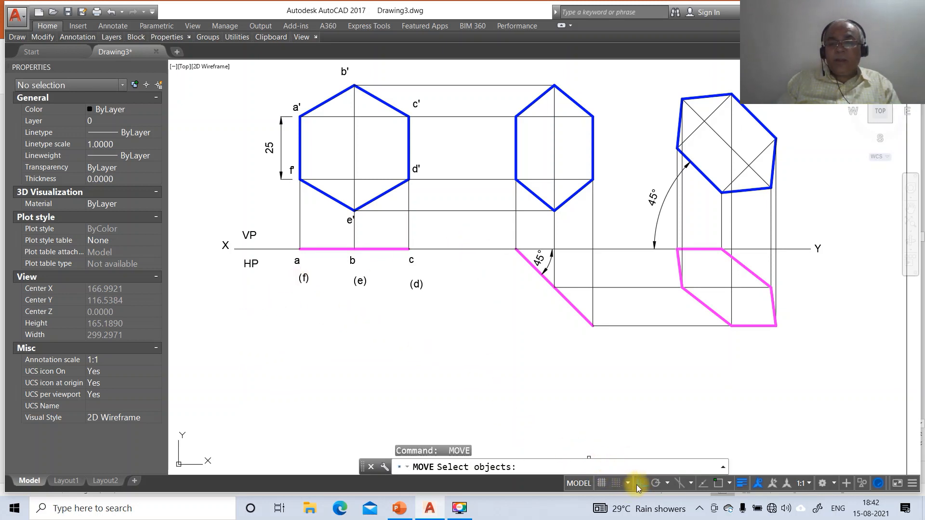
pyautogui.click(226, 248)
pyautogui.press('Return')
pyautogui.click(264, 286)
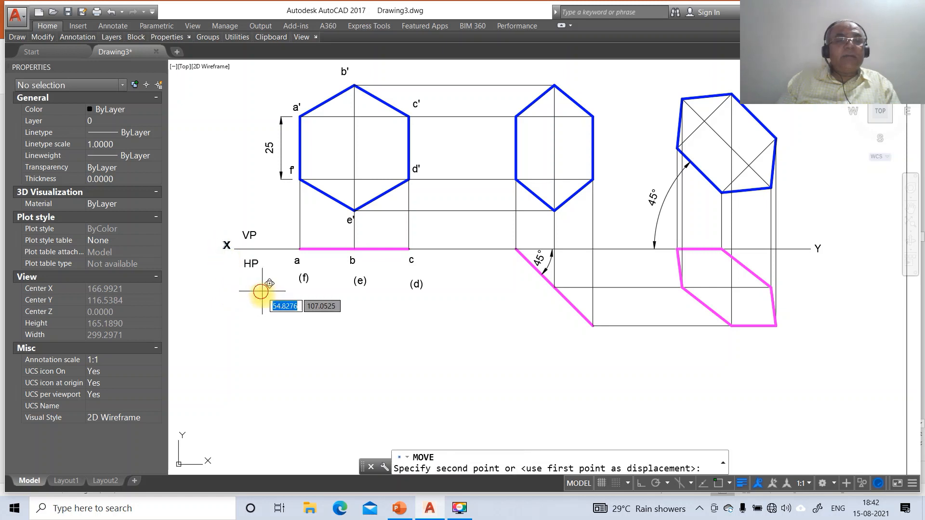
pyautogui.click(266, 292)
# Step: Move the VP label down and left so it sits just above the reference line beside X
pyautogui.press('Return')
pyautogui.click(249, 236)
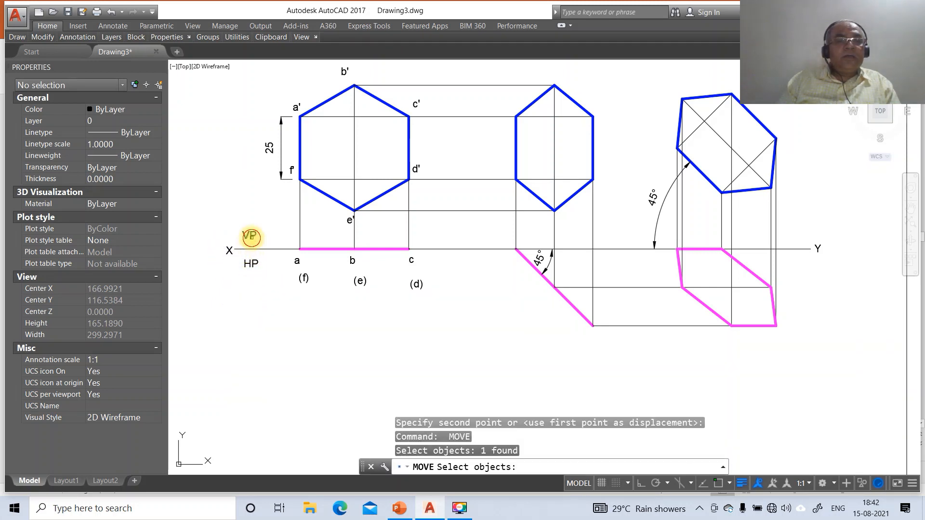
pyautogui.press('Return')
pyautogui.click(279, 261)
pyautogui.click(273, 266)
# Step: Nudge the X label slightly upward to line up with the reference line
pyautogui.press('Return')
pyautogui.click(227, 250)
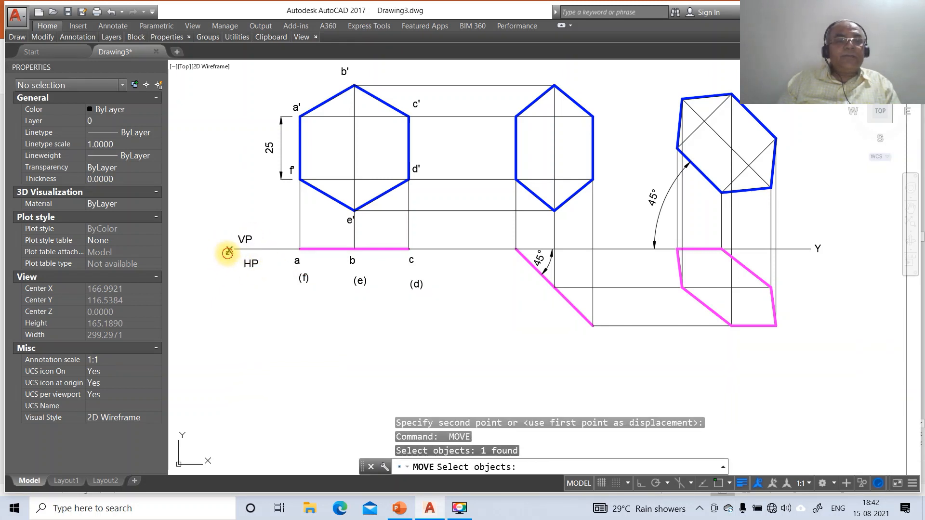
pyautogui.press('Return')
pyautogui.click(225, 279)
pyautogui.click(224, 276)
# Step: Move the HP label up and left so it sits just below the reference line, under VP
pyautogui.press('Return')
pyautogui.click(251, 264)
pyautogui.press('Return')
pyautogui.click(272, 286)
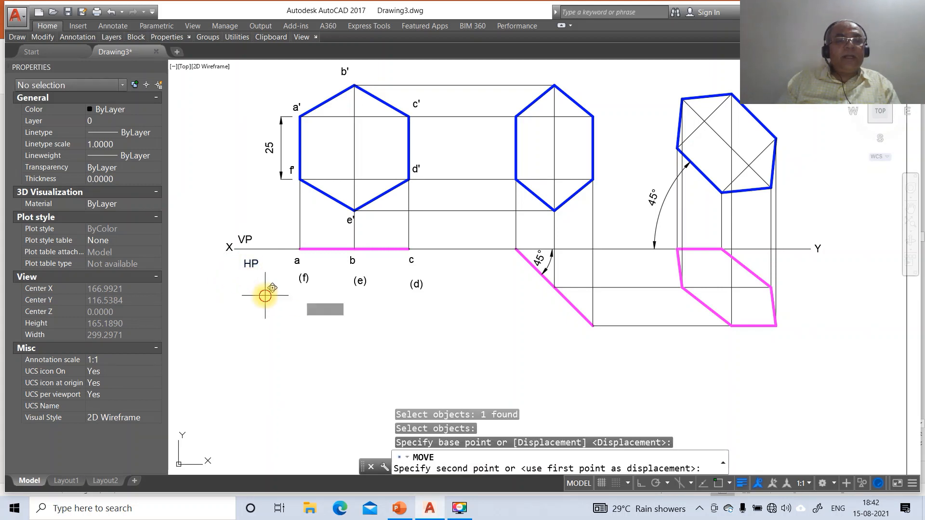
pyautogui.click(263, 281)
# Step: Shift the Y label closer to the right end of the reference line and align it with the line
pyautogui.press('Return')
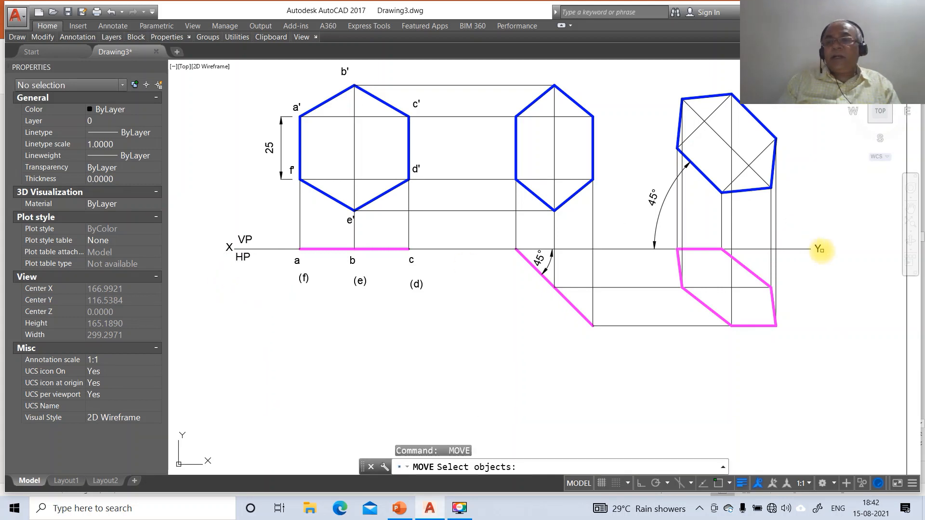
pyautogui.click(819, 250)
pyautogui.press('Return')
pyautogui.click(833, 264)
pyautogui.click(830, 262)
# Step: Move the a' label down and left, beside the first hexagon's upper-left vertex just below the horizontal projector
pyautogui.press('Return')
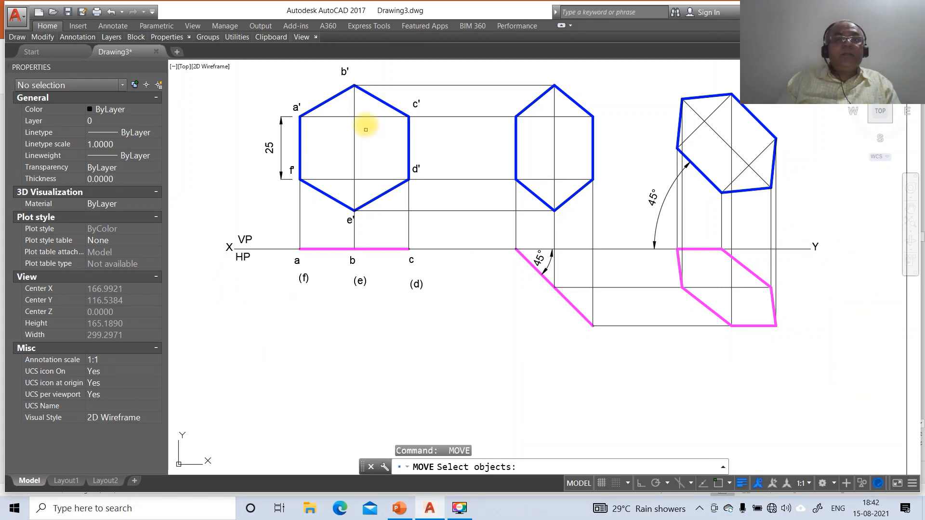
pyautogui.click(307, 108)
pyautogui.press('Return')
pyautogui.click(311, 118)
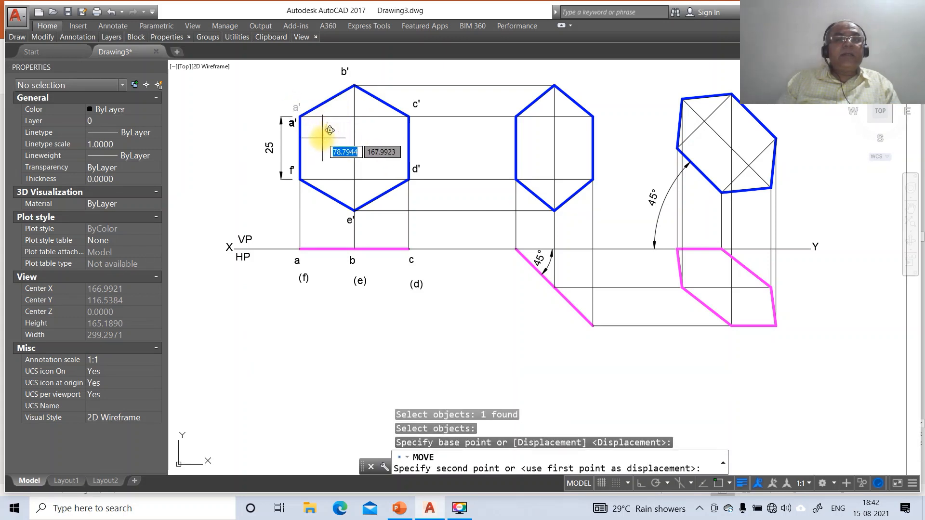
pyautogui.click(324, 137)
# Step: Move the b' label so it is centred directly above the first hexagon's top vertex
pyautogui.press('Return')
pyautogui.click(345, 72)
pyautogui.press('Return')
pyautogui.click(348, 117)
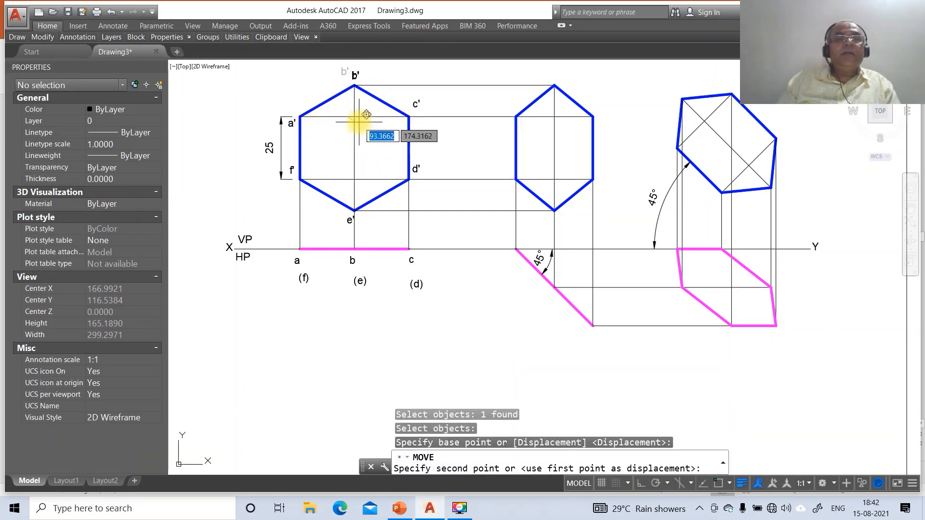
pyautogui.click(357, 119)
# Step: Move the c' label closer to the first hexagon's upper-right vertex, just above the horizontal projector
pyautogui.press('Return')
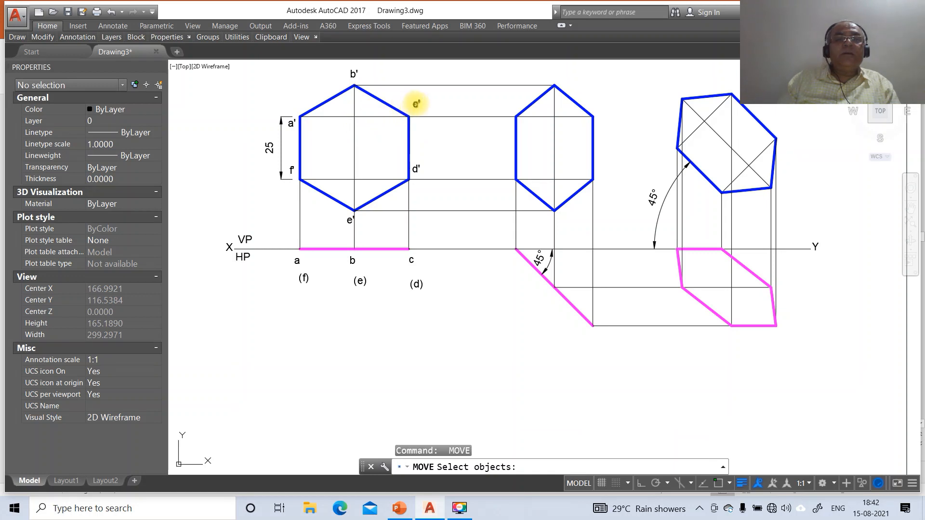
pyautogui.click(415, 104)
pyautogui.press('Return')
pyautogui.click(457, 144)
pyautogui.click(454, 150)
# Step: Move the d' label below the horizontal projector at the first hexagon's lower-right vertex
pyautogui.press('Return')
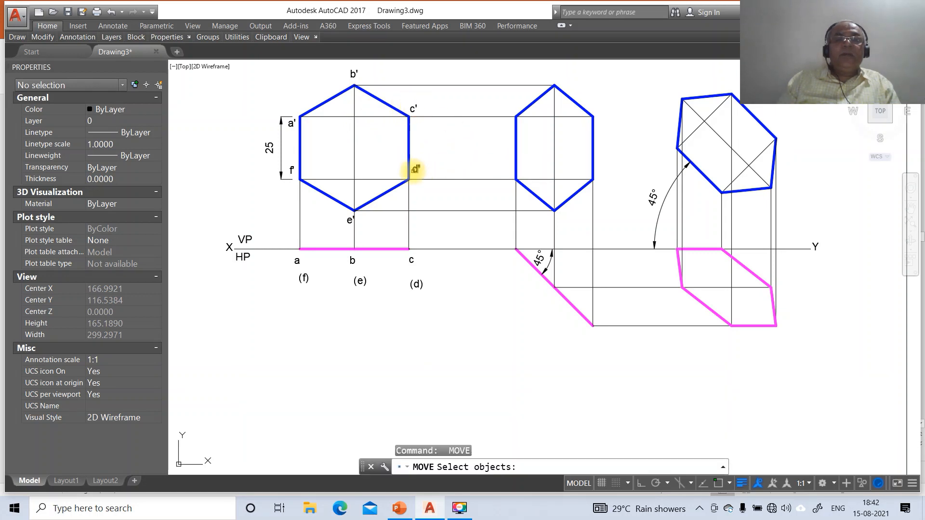
pyautogui.click(415, 169)
pyautogui.press('Return')
pyautogui.click(460, 194)
pyautogui.click(458, 208)
# Step: Move the e' label slightly up and left, beside the vertical projector at the first hexagon's bottom vertex
pyautogui.press('Return')
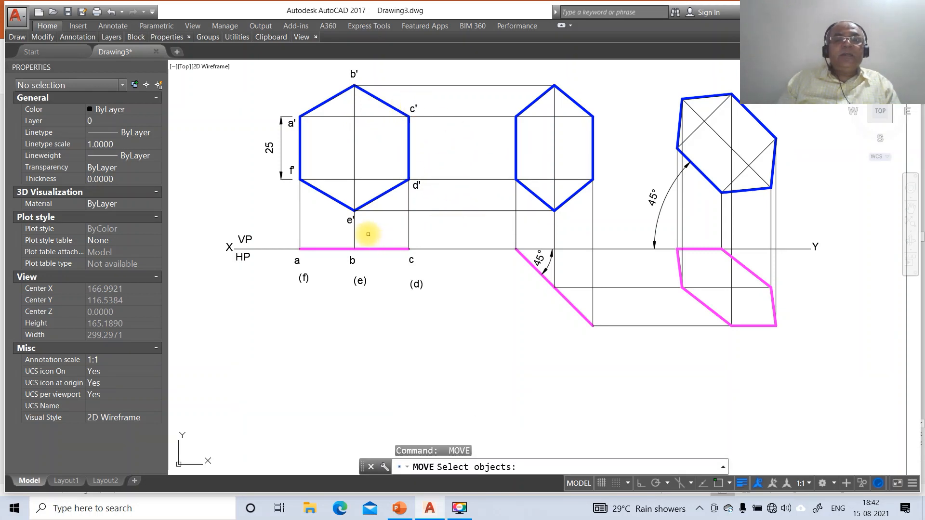
pyautogui.click(349, 221)
pyautogui.press('Return')
pyautogui.click(370, 242)
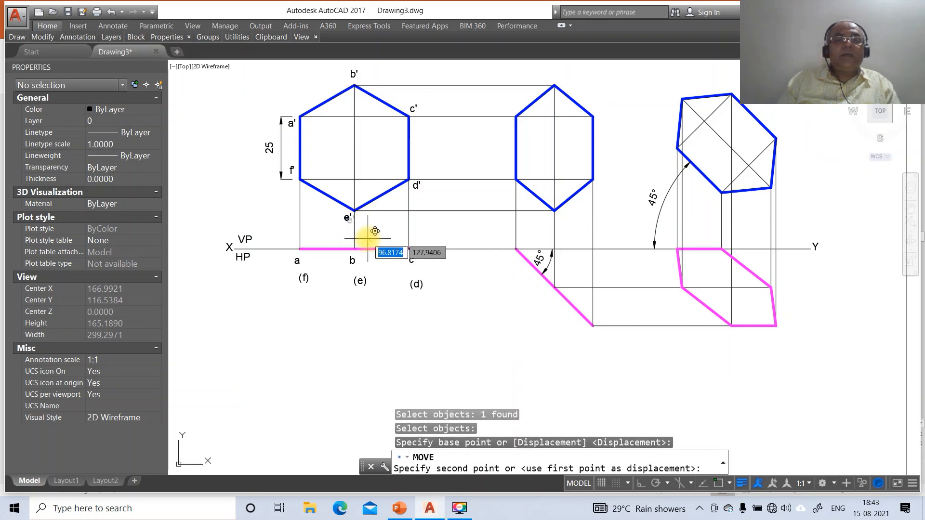
pyautogui.click(368, 239)
# Step: Nudge the f' label slightly down and right, closer to the first hexagon's lower-left vertex
pyautogui.press('Return')
pyautogui.click(292, 171)
pyautogui.press('Return')
pyautogui.click(318, 205)
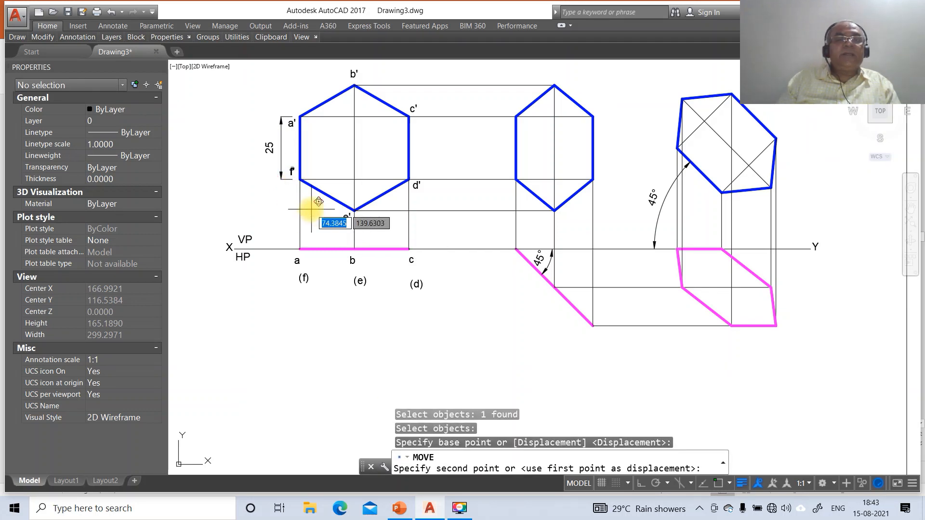
pyautogui.click(320, 205)
# Step: Move the a label up, directly below the left end of the first top-view line
pyautogui.press('Return')
pyautogui.click(297, 260)
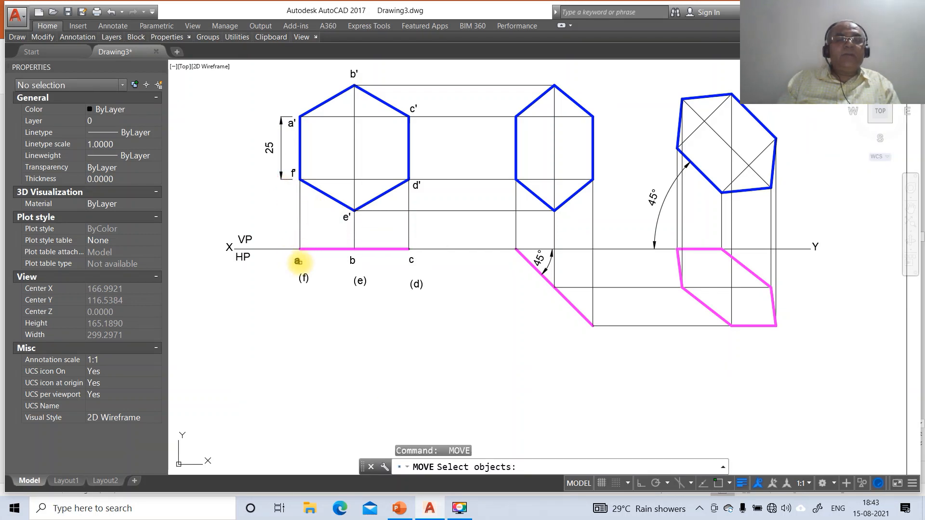
pyautogui.press('Return')
pyautogui.click(325, 271)
pyautogui.click(327, 266)
# Step: Move the b label up, directly below the midpoint of the first top-view line
pyautogui.press('Return')
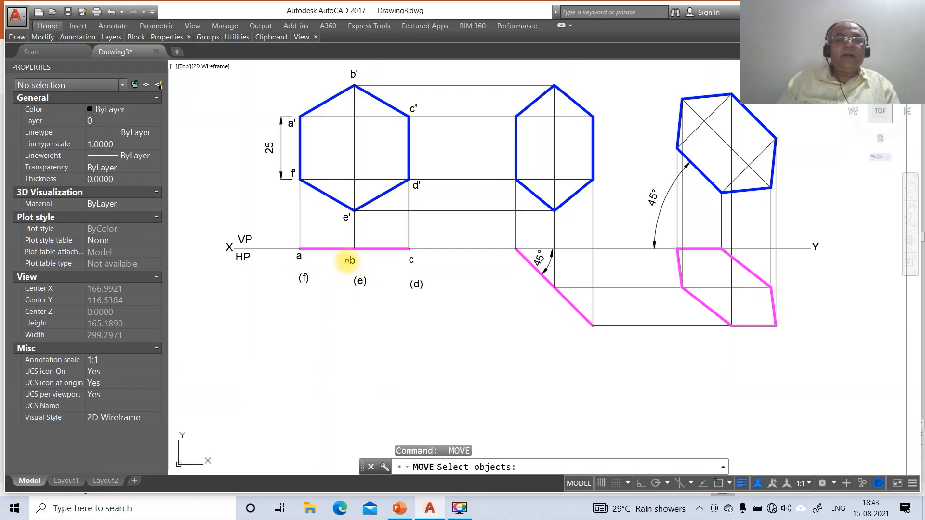
pyautogui.click(352, 261)
pyautogui.press('Return')
pyautogui.click(376, 270)
pyautogui.click(377, 265)
# Step: Move the c label up and left, directly below the right end of the first top-view line
pyautogui.press('Return')
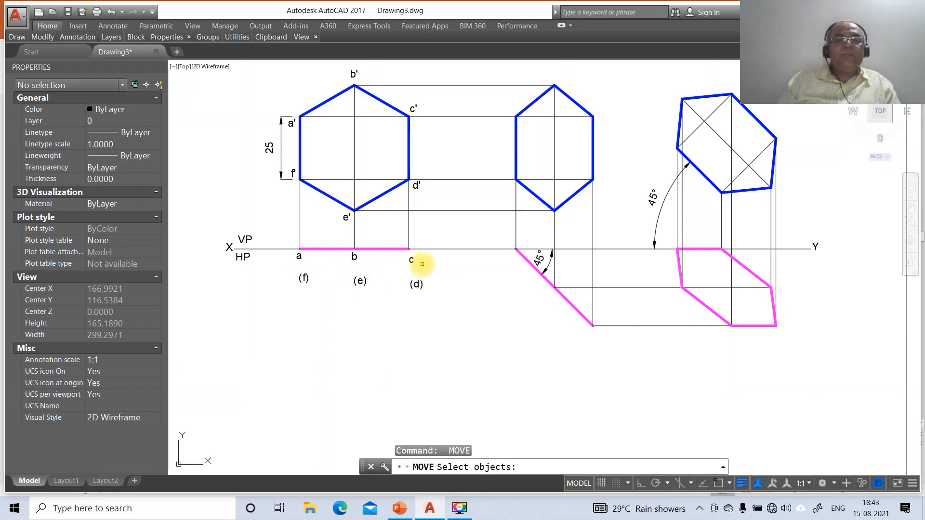
pyautogui.click(412, 260)
pyautogui.press('Return')
pyautogui.click(413, 263)
pyautogui.click(410, 260)
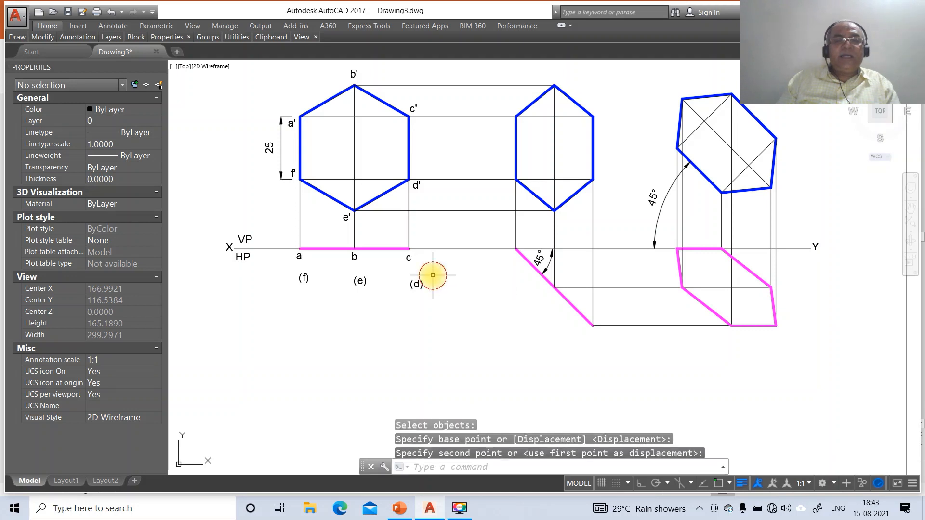
# Step: Move the (d) label up beside the c label, below the right end of the first top-view line
pyautogui.press('Return')
pyautogui.click(417, 284)
pyautogui.press('Return')
pyautogui.click(438, 289)
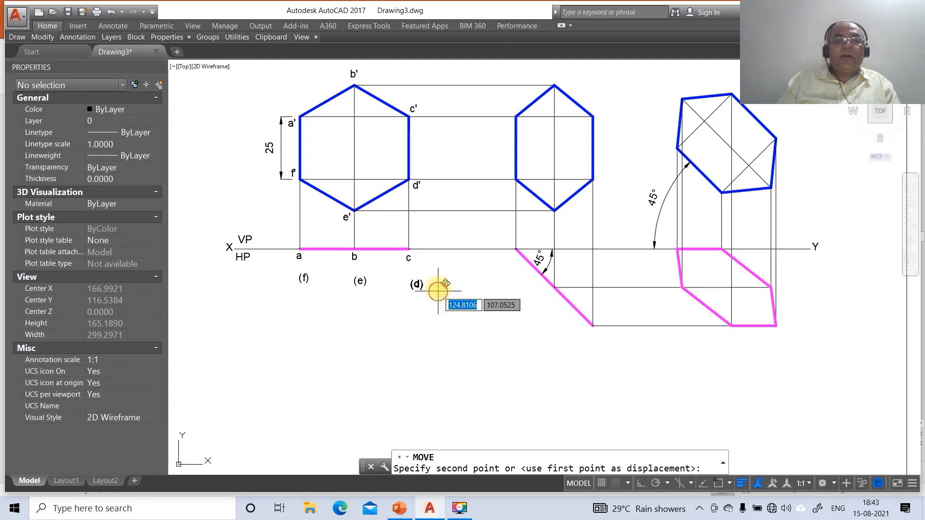
pyautogui.click(440, 262)
# Step: Move the (e) label up beside the b label, below the midpoint of the first top-view line
pyautogui.press('Return')
pyautogui.click(362, 279)
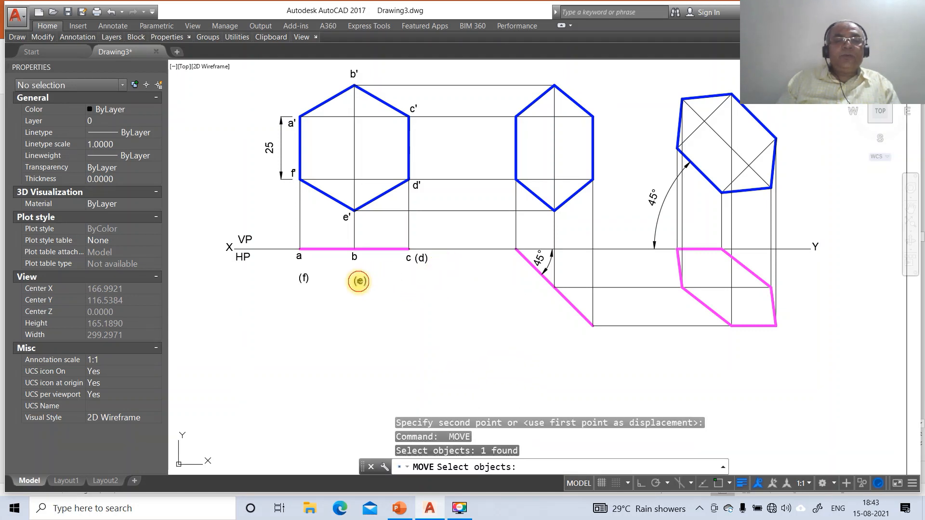
pyautogui.press('Return')
pyautogui.click(392, 293)
pyautogui.click(394, 279)
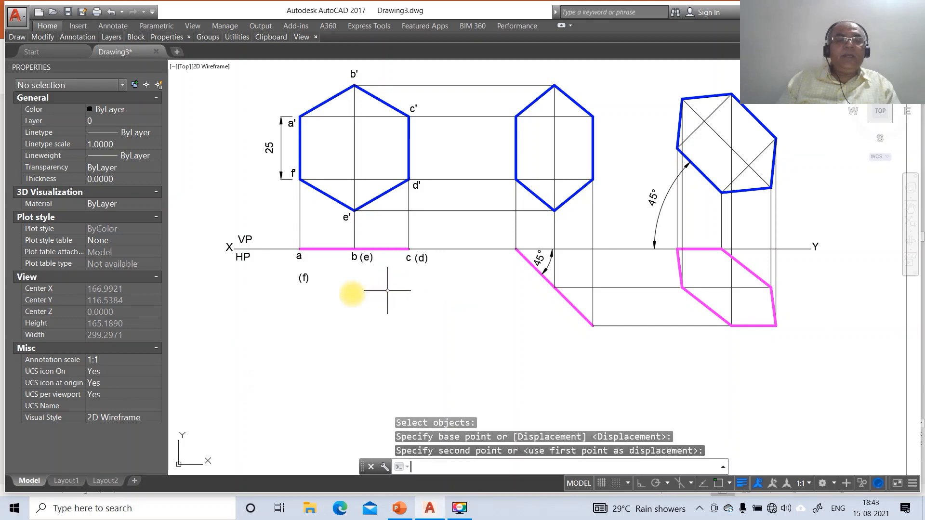
# Step: Move the (f) label up beside the a label, below the left end of the first top-view line
pyautogui.press('Return')
pyautogui.click(304, 278)
pyautogui.press('Return')
pyautogui.click(327, 290)
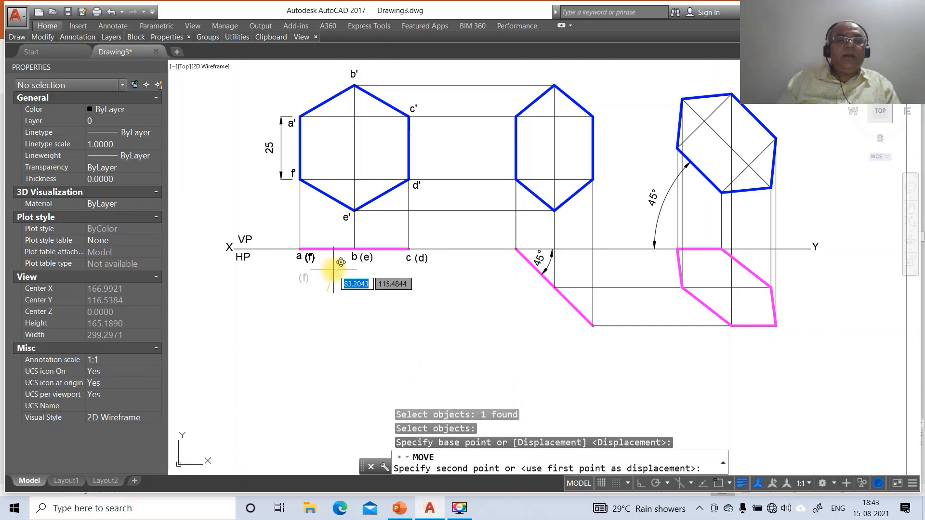
pyautogui.click(332, 264)
# Step: Assign the HP label and the top-view labels (f), b, (e), c and (d) to layer TV
pyautogui.click(439, 255)
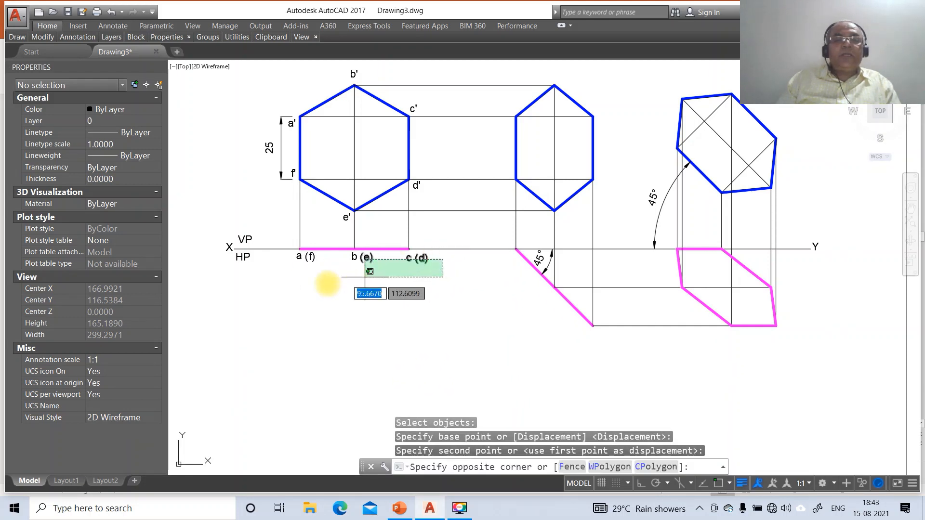
pyautogui.click(214, 282)
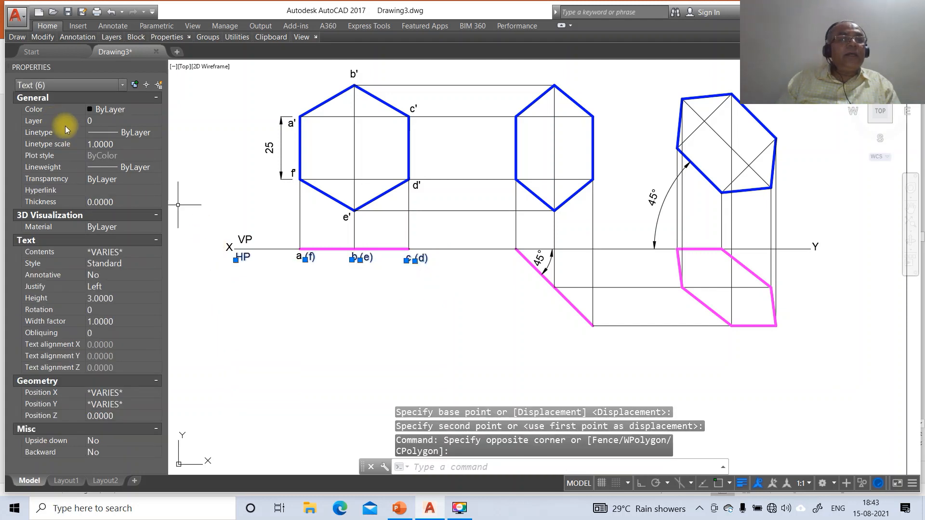
pyautogui.click(141, 124)
pyautogui.click(159, 124)
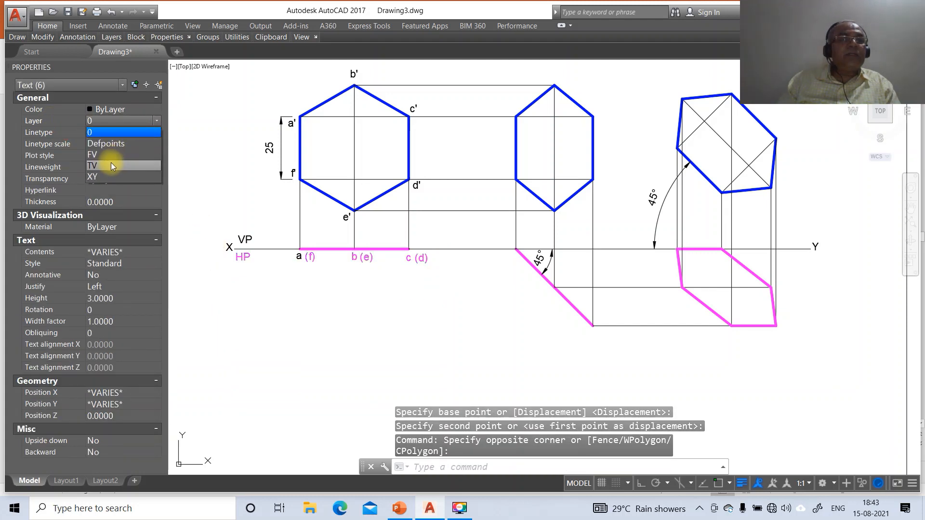
pyautogui.click(120, 174)
pyautogui.press('Escape')
pyautogui.press('Escape')
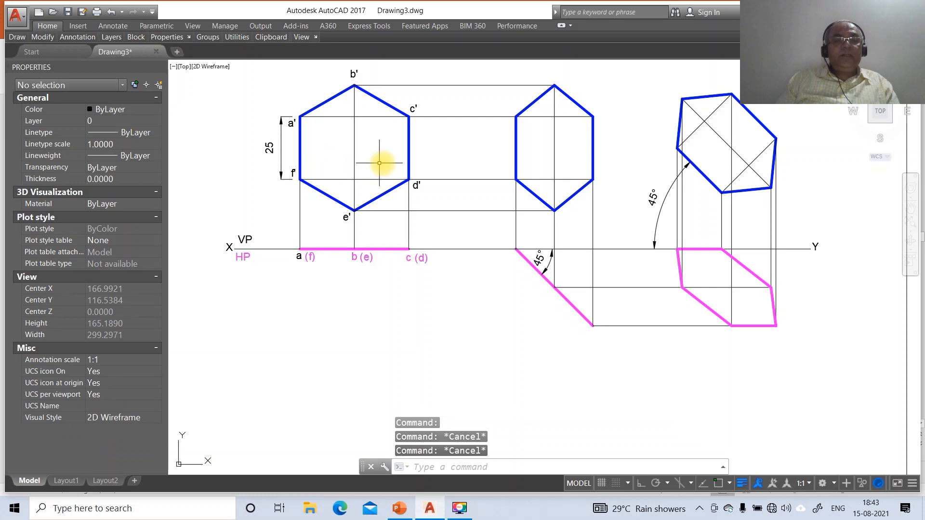
# Step: Assign the a label below the first top-view line to layer TV
pyautogui.click(299, 257)
pyautogui.click(67, 121)
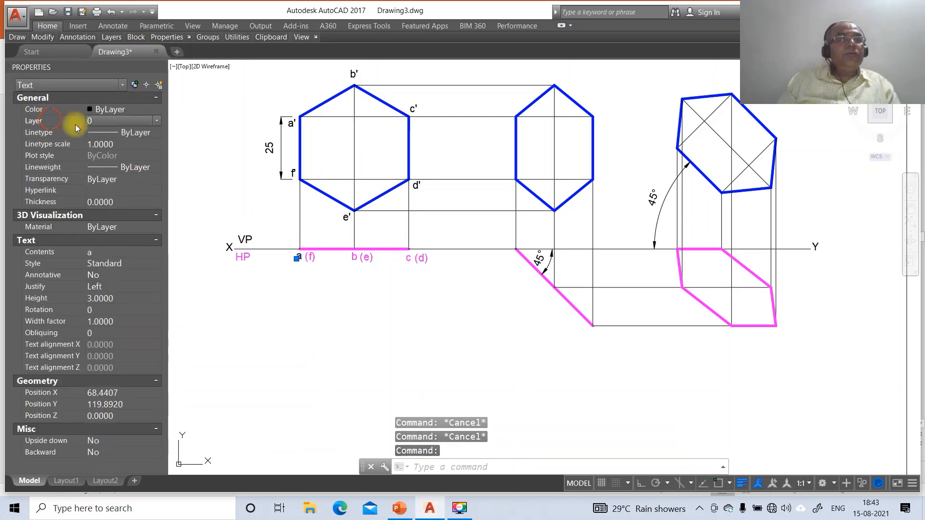
pyautogui.click(157, 121)
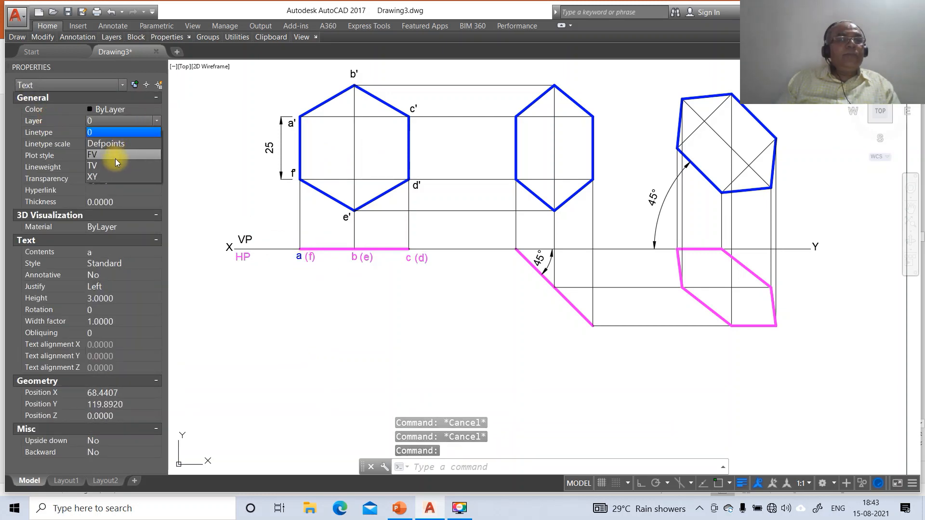
pyautogui.click(121, 171)
pyautogui.press('Escape')
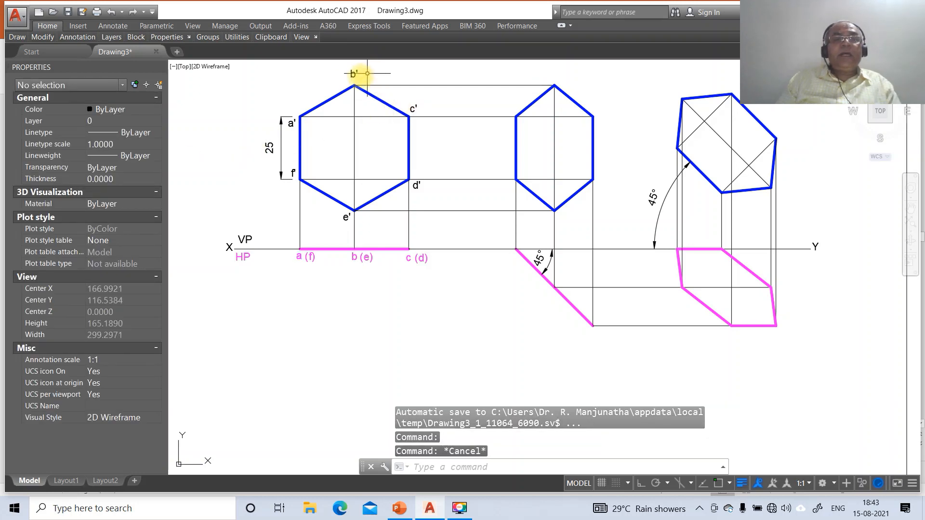
# Step: Assign the first hexagon's labels a' to f' and the VP label to layer FV
pyautogui.click(352, 75)
pyautogui.click(413, 107)
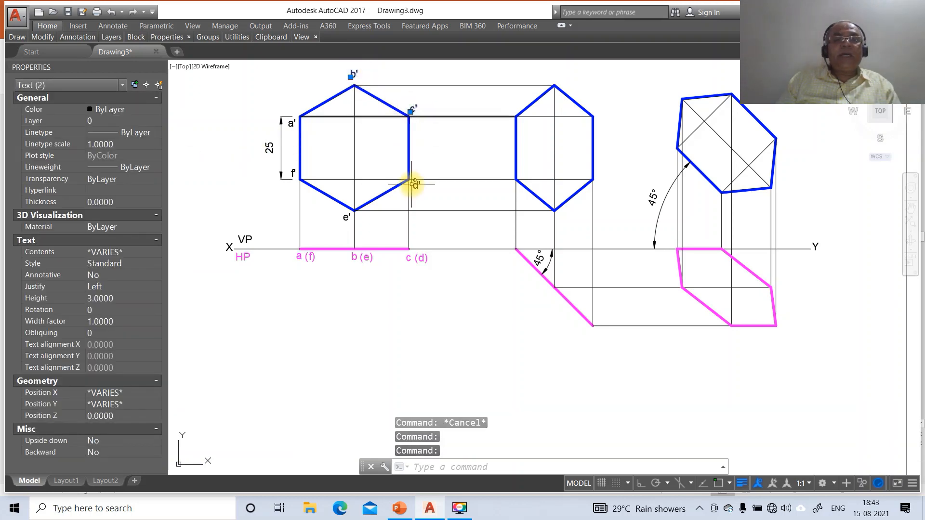
pyautogui.click(416, 185)
pyautogui.click(347, 219)
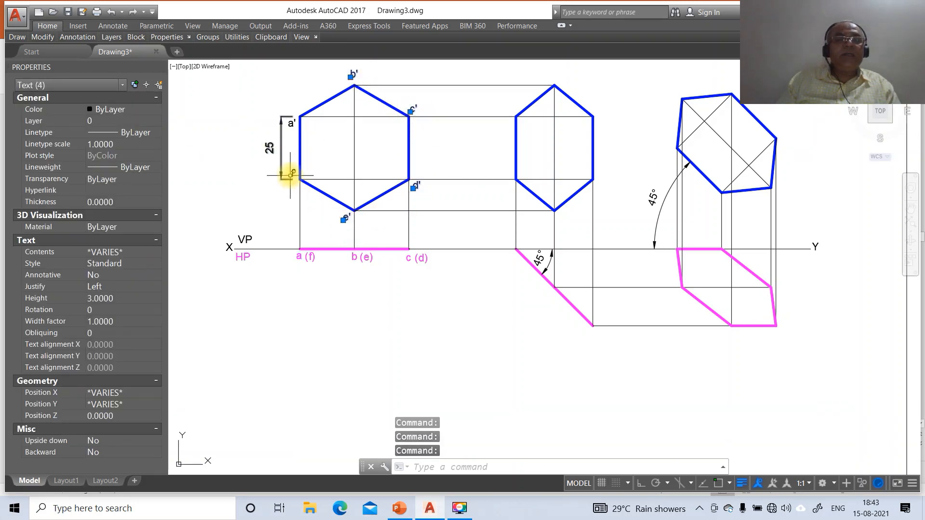
pyautogui.click(240, 240)
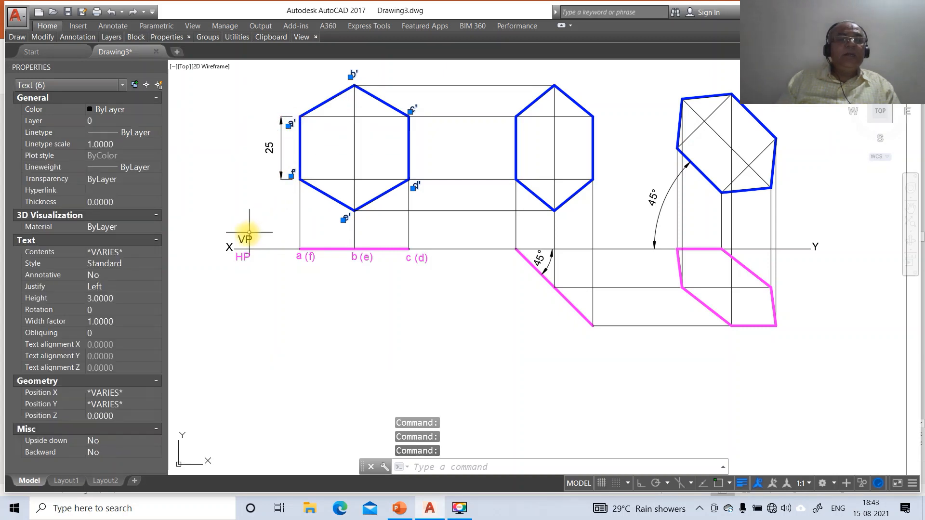
pyautogui.click(29, 121)
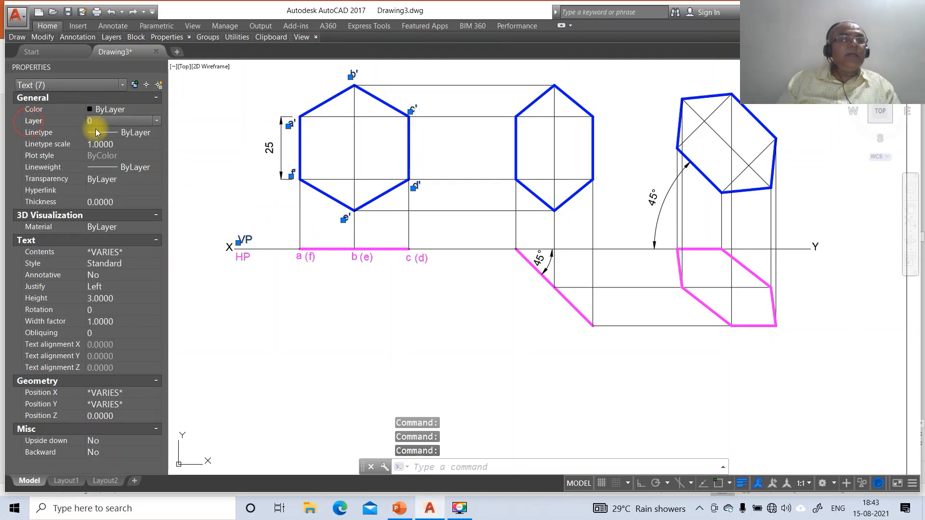
pyautogui.click(157, 121)
pyautogui.click(122, 154)
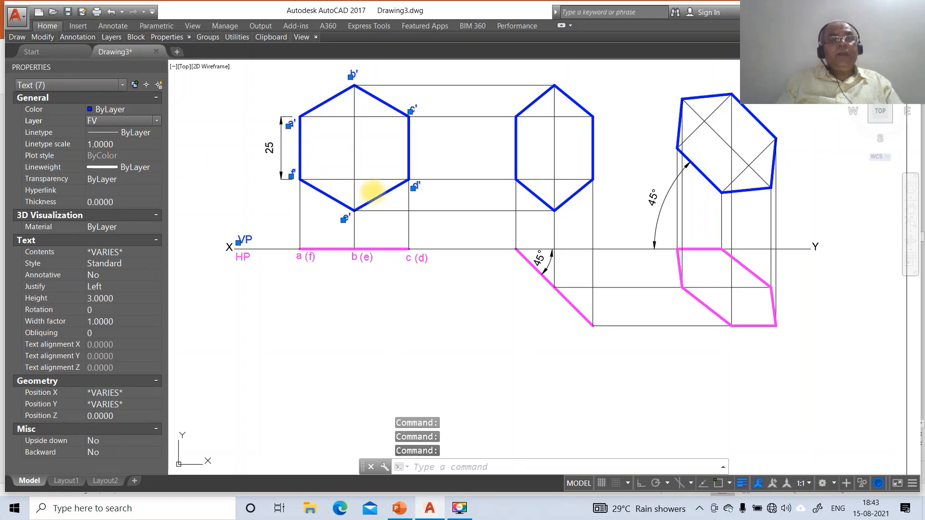
pyautogui.press('Escape')
pyautogui.press('Escape')
pyautogui.press('Escape')
# Step: Copy the a label from the first top view to the upper end of the inclined top-view line
pyautogui.write('CO')
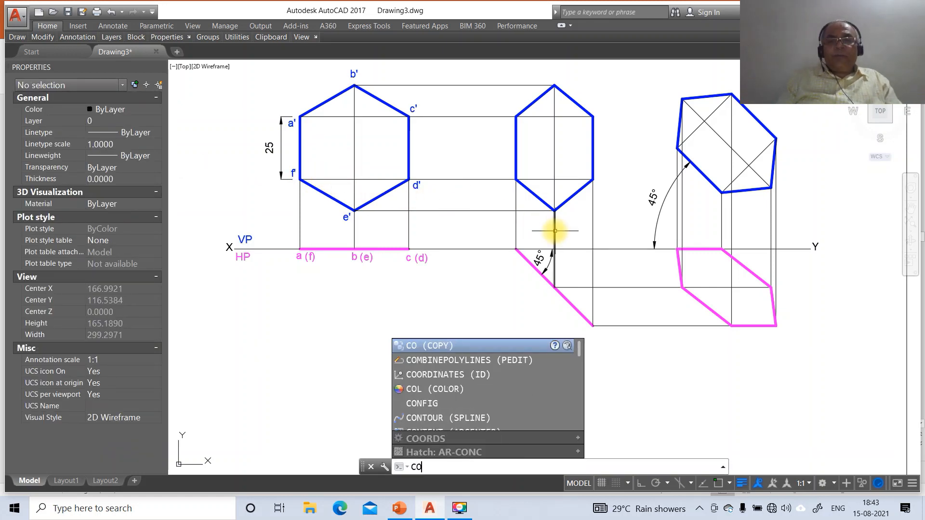
pyautogui.press('Return')
pyautogui.click(298, 256)
pyautogui.press('Return')
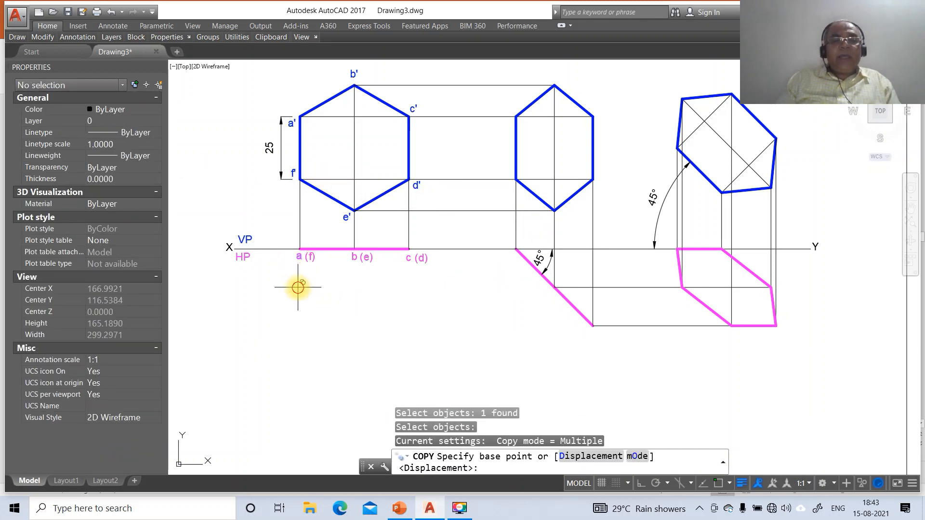
pyautogui.click(298, 288)
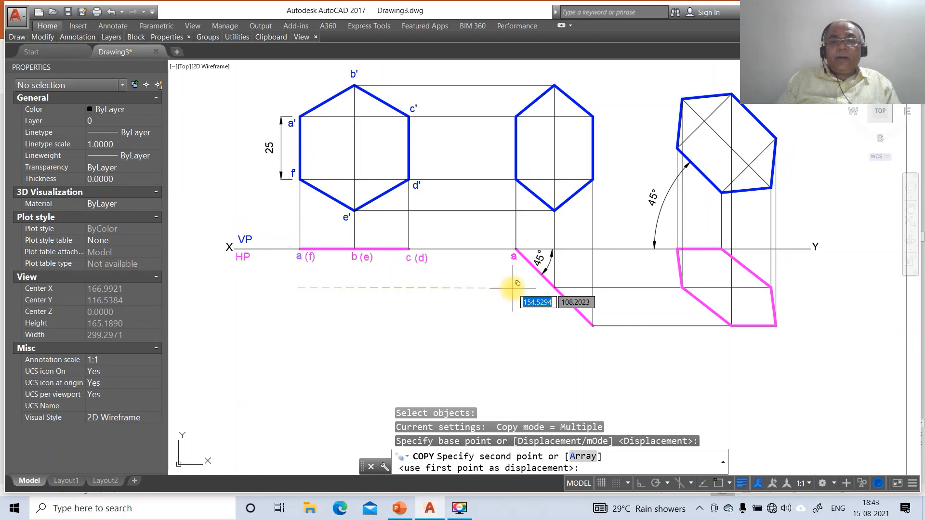
pyautogui.click(513, 288)
pyautogui.press('Return')
# Step: Copy the b label from the first top view to the lower-left side of the inclined line's midpoint
pyautogui.press('Return')
pyautogui.click(353, 259)
pyautogui.press('Return')
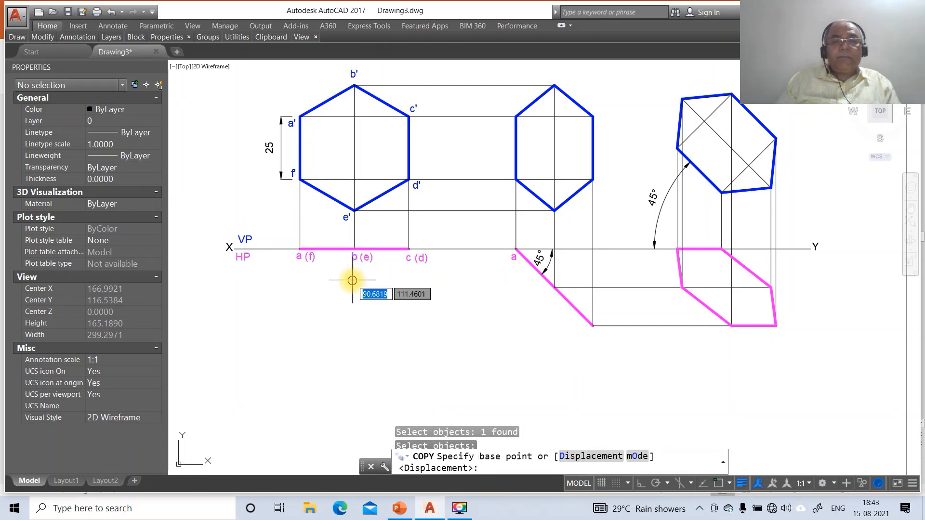
pyautogui.click(353, 280)
pyautogui.click(548, 316)
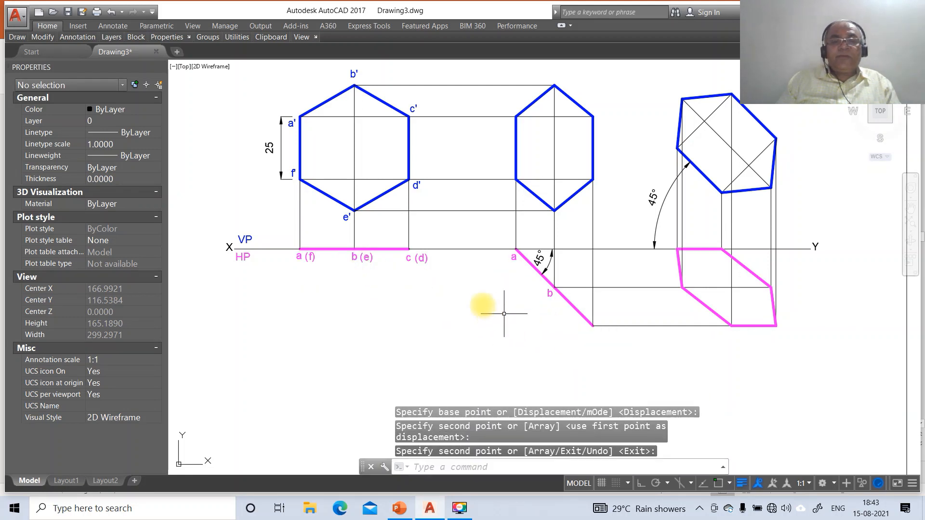
pyautogui.press('Return')
# Step: Copy the c label from the first top view to just below the inclined line's lower end
pyautogui.press('Return')
pyautogui.click(410, 259)
pyautogui.press('Return')
pyautogui.click(410, 275)
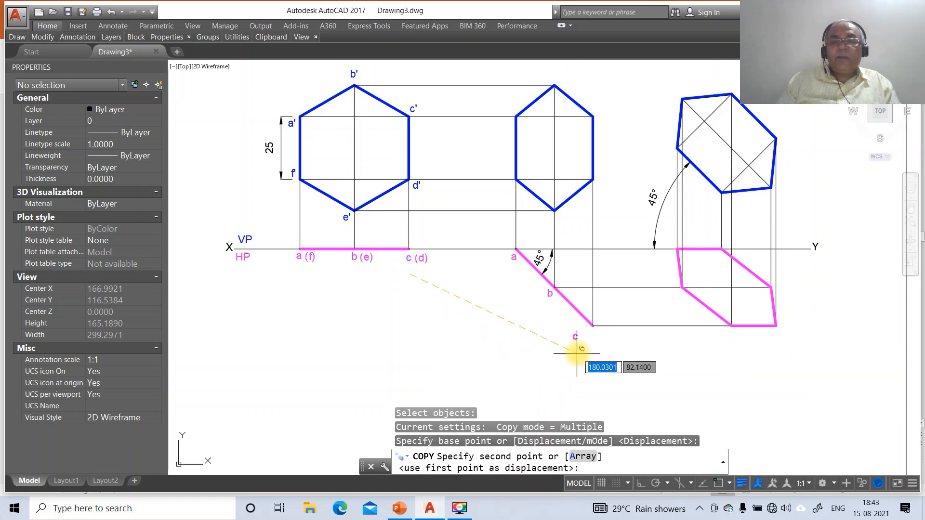
pyautogui.click(593, 349)
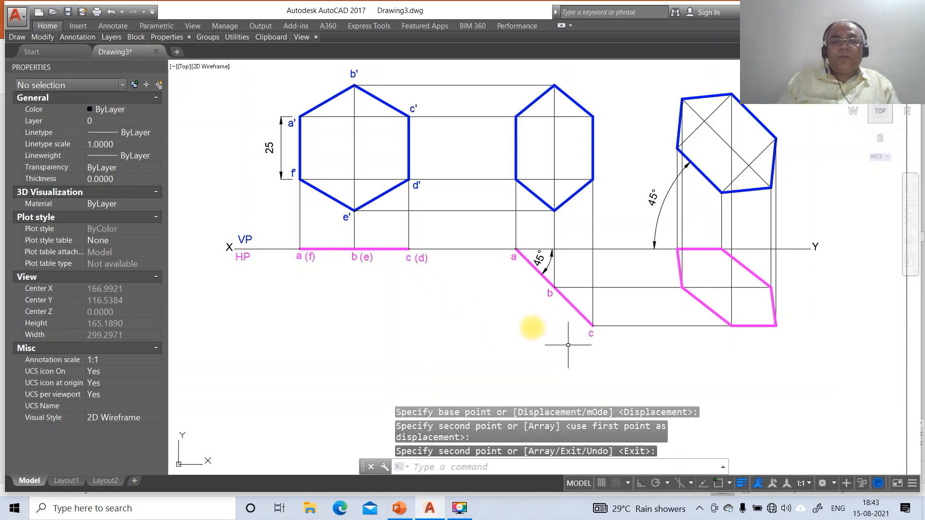
pyautogui.press('Return')
# Step: Copy the (d) label from the first top view to the left of the inclined line's c label
pyautogui.press('Return')
pyautogui.click(422, 259)
pyautogui.press('Return')
pyautogui.click(418, 292)
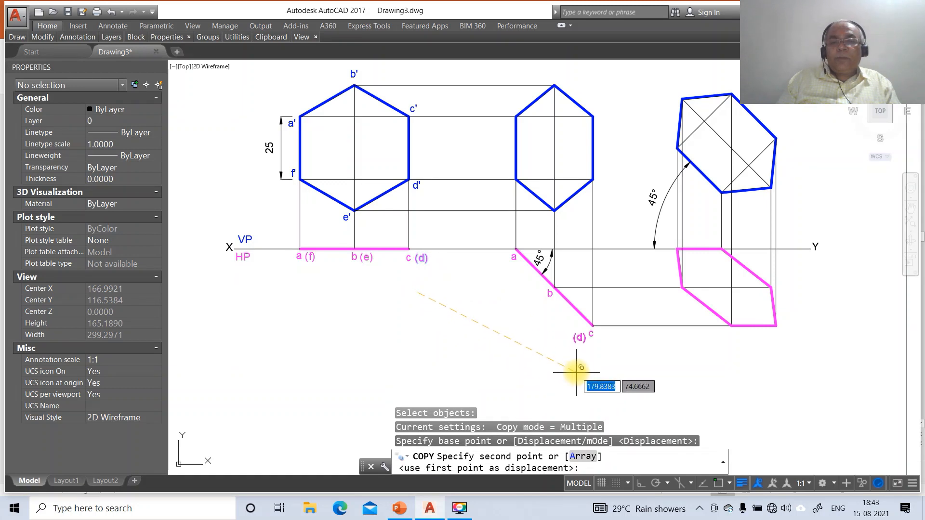
pyautogui.click(577, 369)
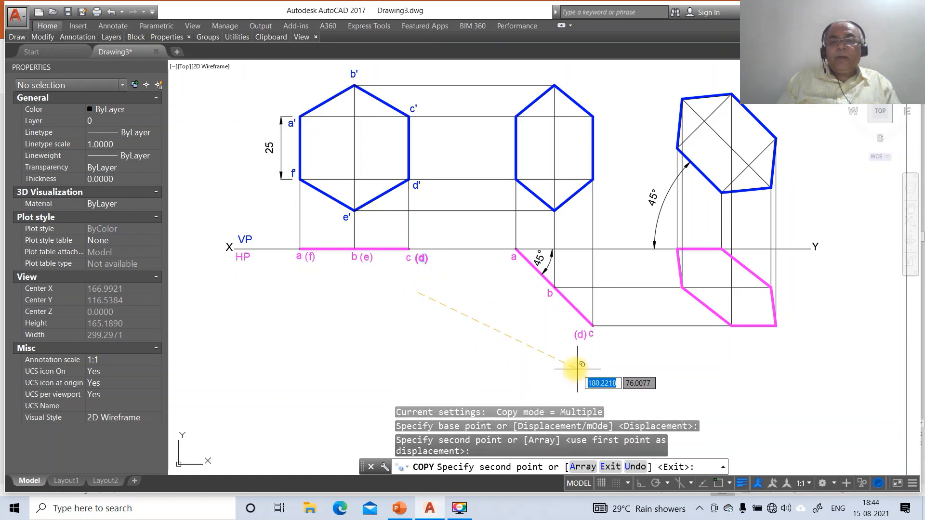
pyautogui.press('Return')
# Step: Copy the (e) label from the first top view to the left of the inclined line's b label
pyautogui.press('Return')
pyautogui.click(368, 258)
pyautogui.press('Return')
pyautogui.click(382, 295)
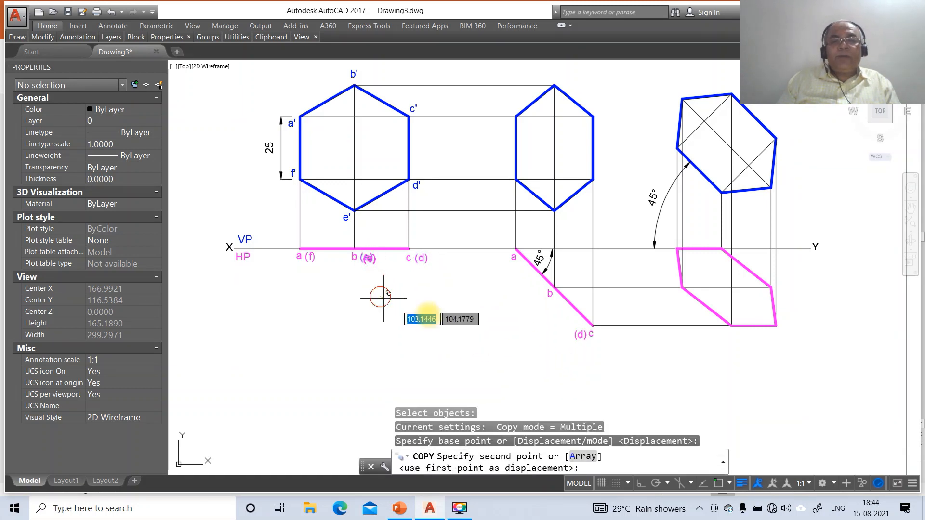
pyautogui.click(552, 333)
pyautogui.press('Return')
# Step: Copy the (f) label from the first top view to the left of the inclined line's a label
pyautogui.press('Return')
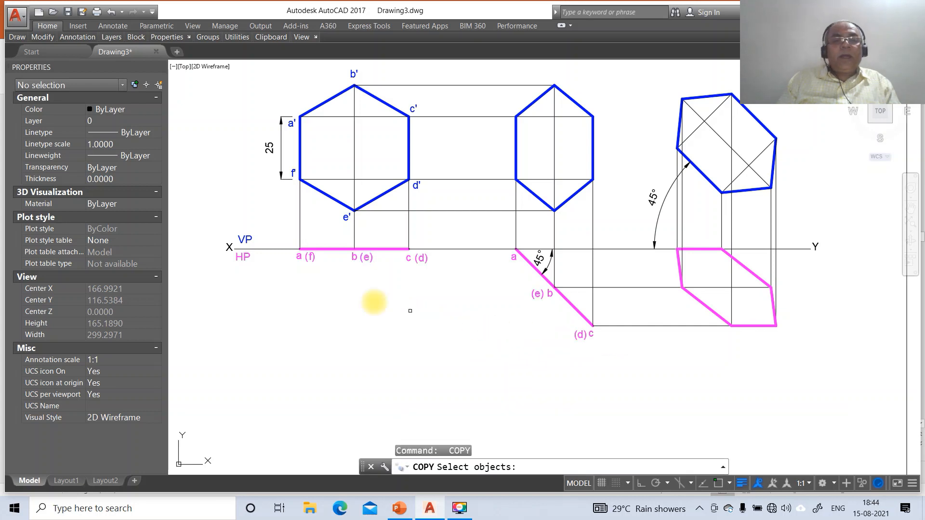
pyautogui.click(314, 260)
pyautogui.press('Return')
pyautogui.click(319, 281)
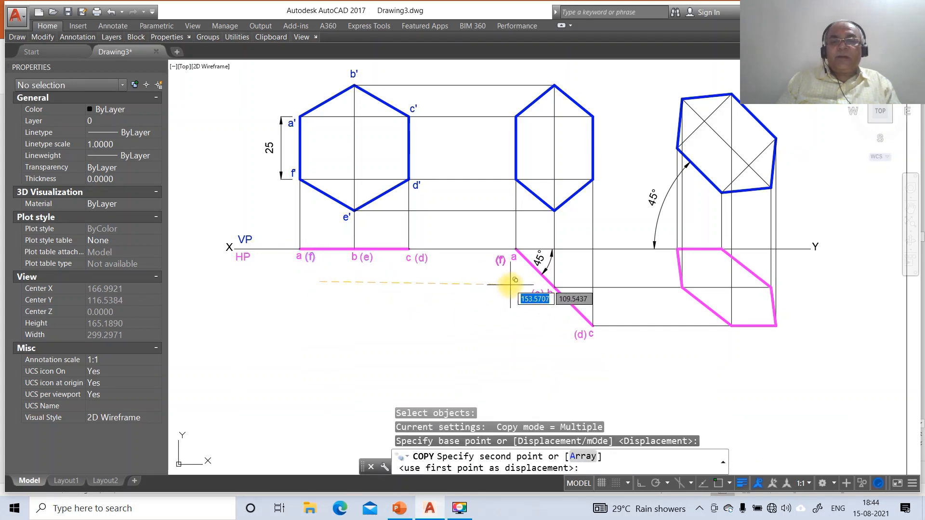
pyautogui.click(514, 282)
pyautogui.press('Return')
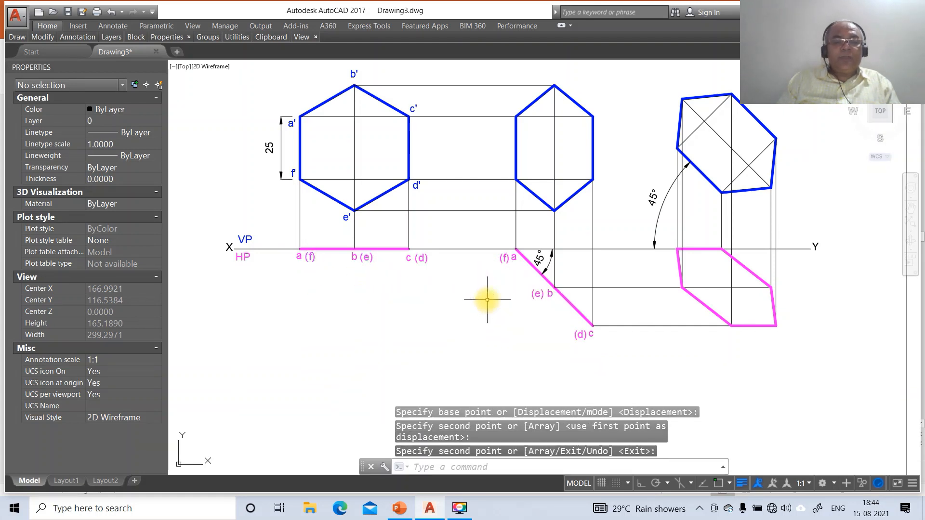
# Step: Copy the a' label to the second hexagon's upper-left vertex and the leftmost vertex of the rotated hexagon
pyautogui.write('co')
pyautogui.press('Return')
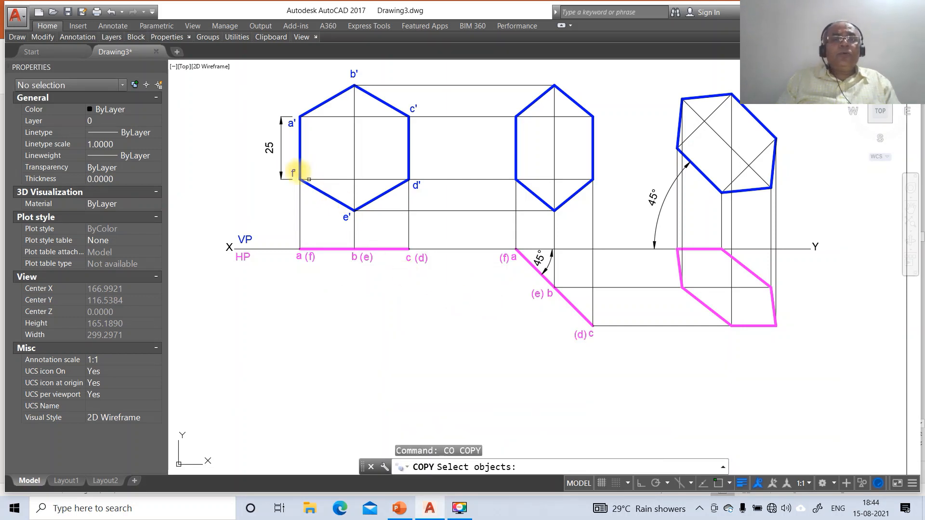
pyautogui.click(291, 124)
pyautogui.press('Return')
pyautogui.click(305, 190)
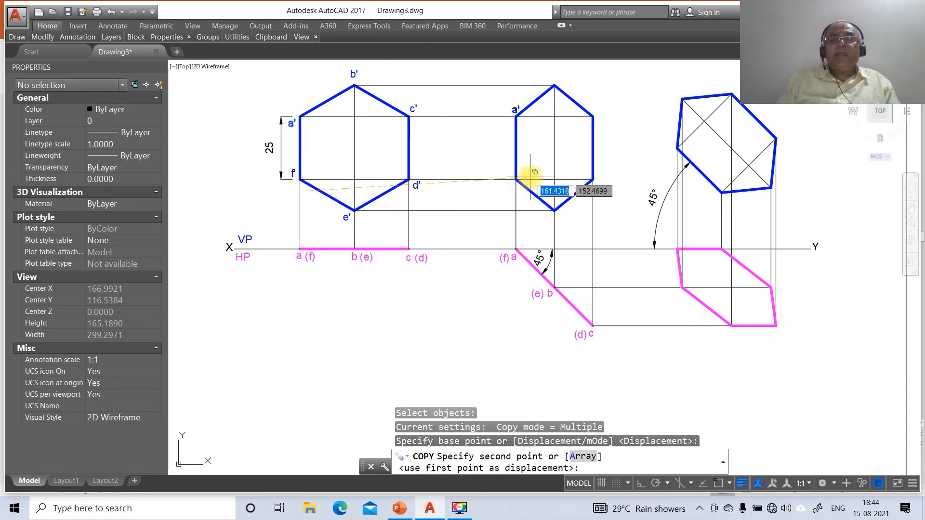
pyautogui.click(528, 177)
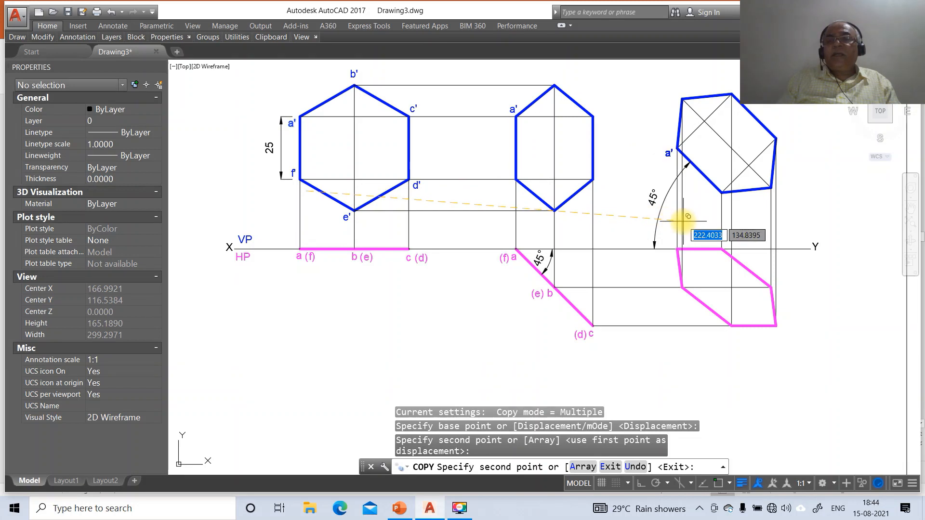
pyautogui.press('Return')
# Step: Copy the b' label from the first hexagon to just above the second hexagon's top vertex
pyautogui.press('Return')
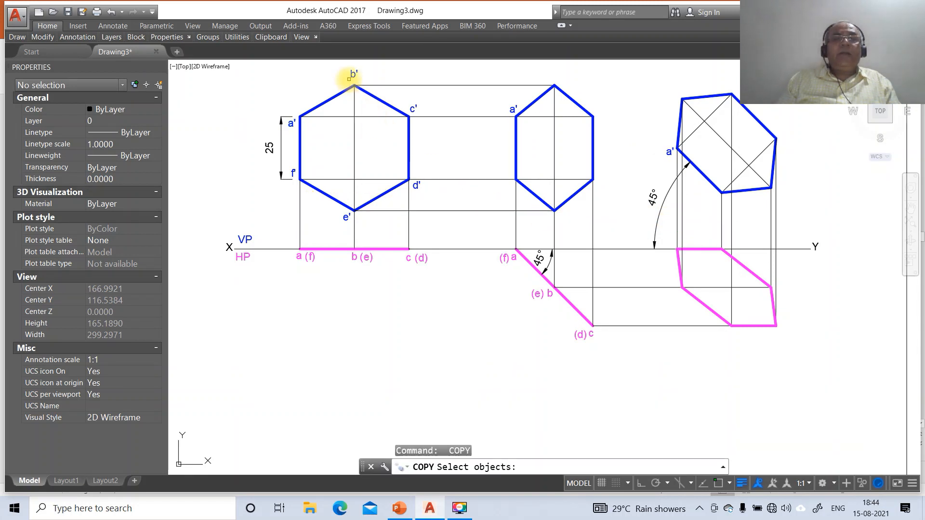
pyautogui.click(354, 75)
pyautogui.press('Return')
pyautogui.click(367, 122)
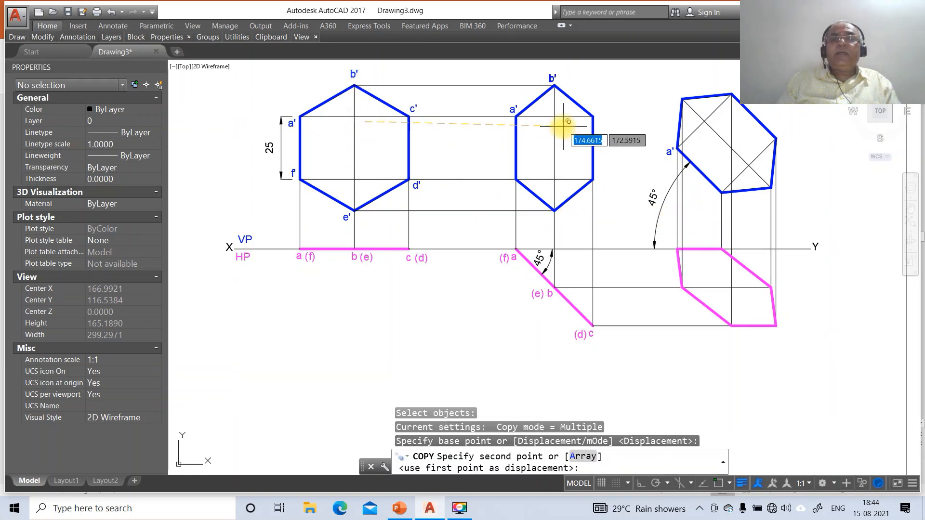
pyautogui.click(563, 126)
pyautogui.press('Return')
# Step: Copy the b' label from the second hexagon to the upper-left vertex of the rotated hexagon
pyautogui.press('Return')
pyautogui.click(553, 78)
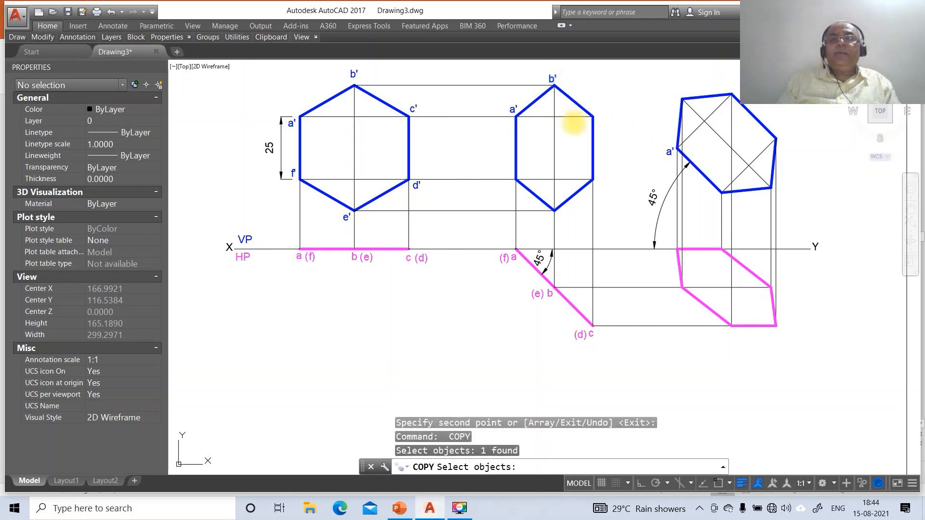
pyautogui.press('Return')
pyautogui.click(580, 125)
pyautogui.click(705, 144)
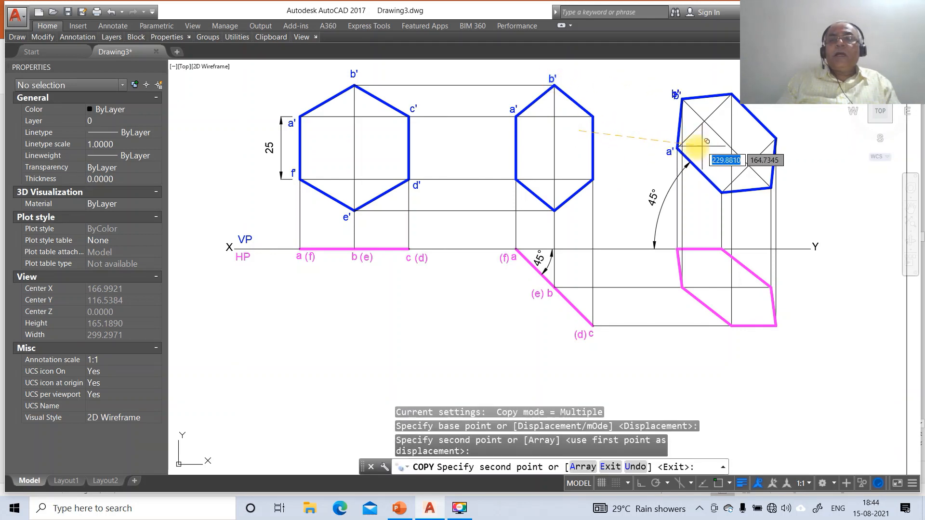
pyautogui.press('Return')
pyautogui.press('Return')
pyautogui.click(413, 105)
pyautogui.press('Return')
pyautogui.press('Return')
pyautogui.press('Return')
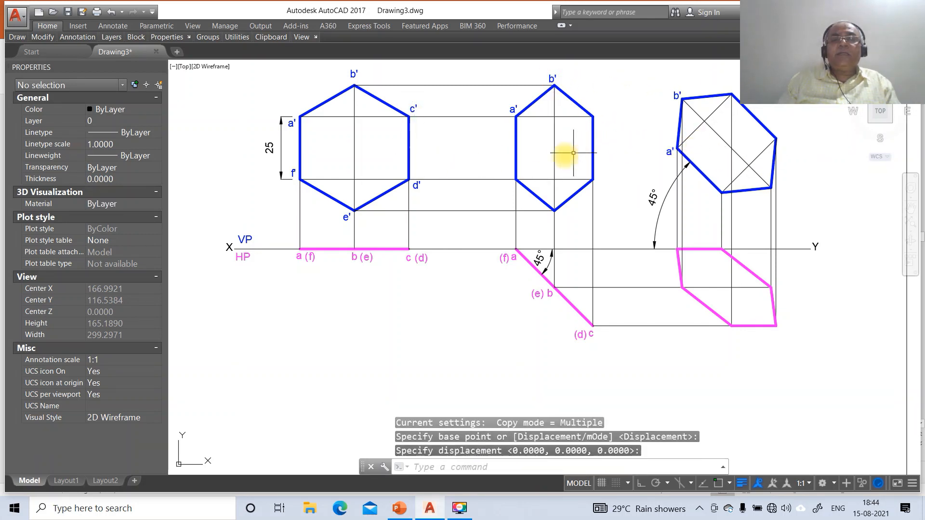
pyautogui.click(432, 144)
pyautogui.press('Escape')
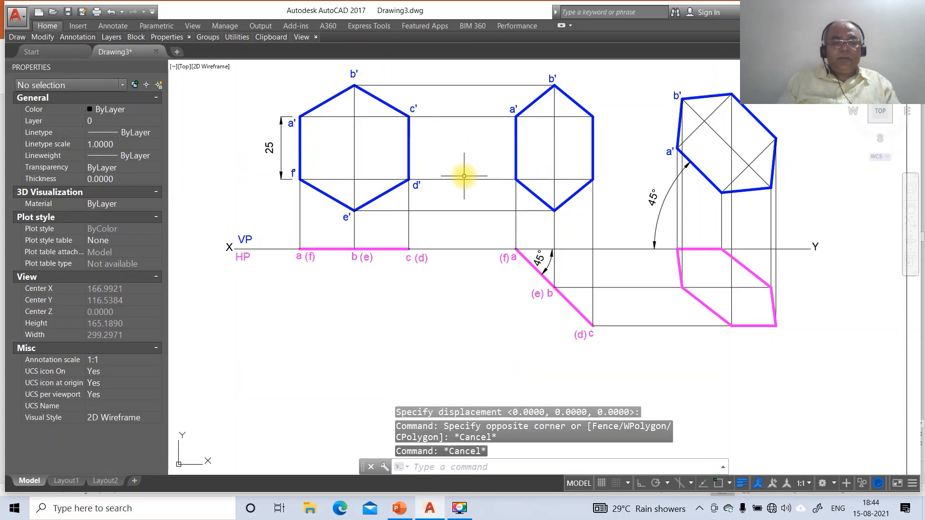
# Step: Copy the c' label from the first hexagon to the second hexagon's upper-right vertex and the rotated hexagon's top vertex
pyautogui.press('Return')
pyautogui.click(412, 110)
pyautogui.press('Return')
pyautogui.click(430, 148)
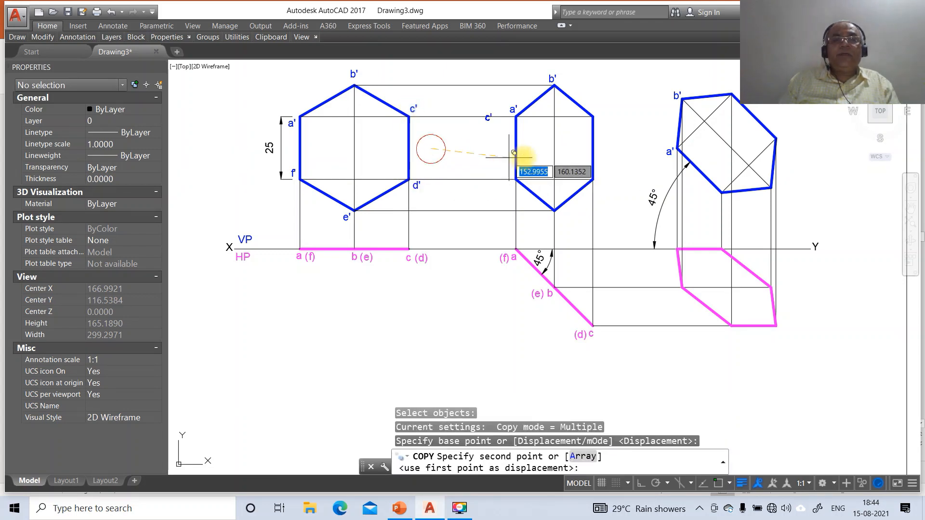
pyautogui.click(613, 147)
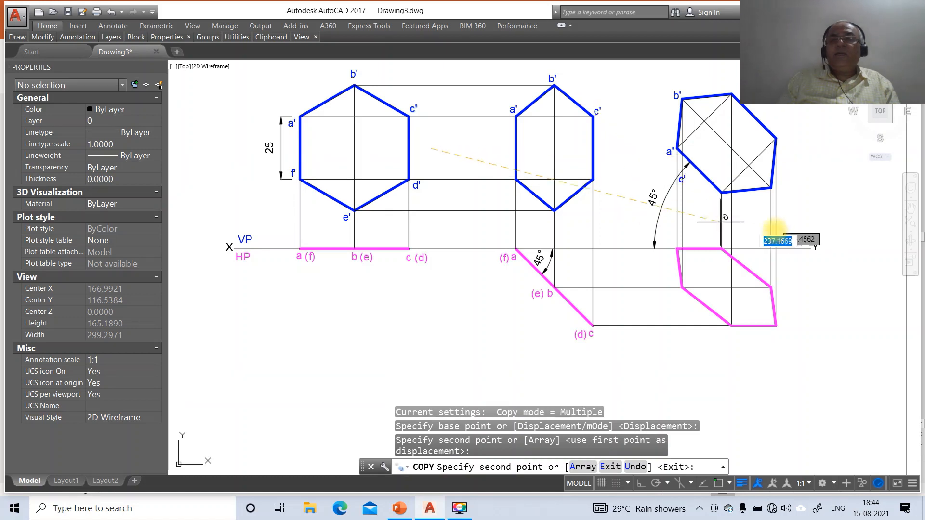
pyautogui.click(752, 123)
pyautogui.press('Return')
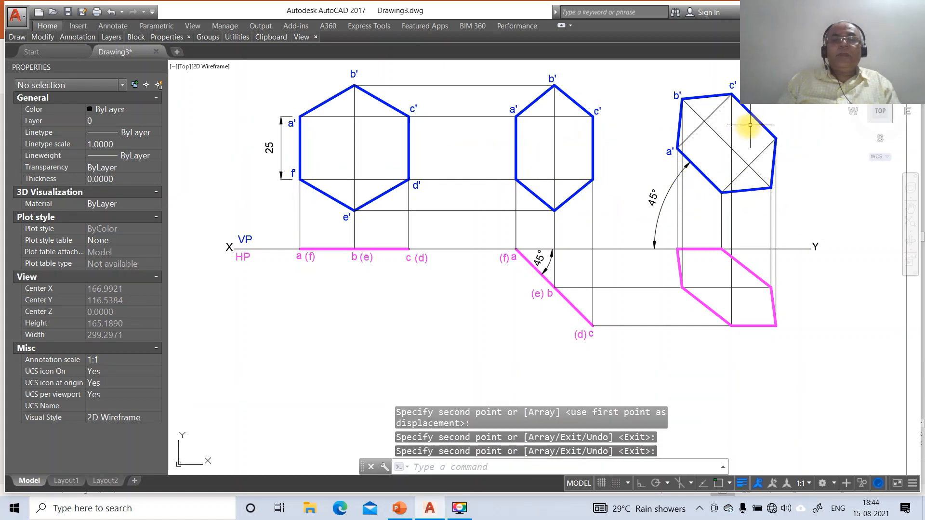
# Step: Copy the d' label from the first hexagon to the second hexagon's lower-right vertex and the rotated hexagon's rightmost vertex
pyautogui.press('Return')
pyautogui.click(430, 190)
pyautogui.press('Return')
pyautogui.click(427, 207)
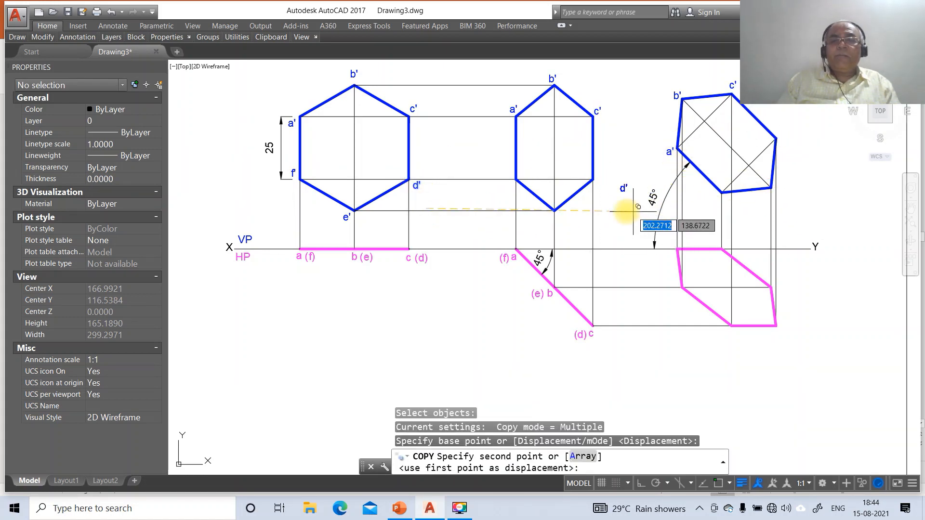
pyautogui.click(610, 198)
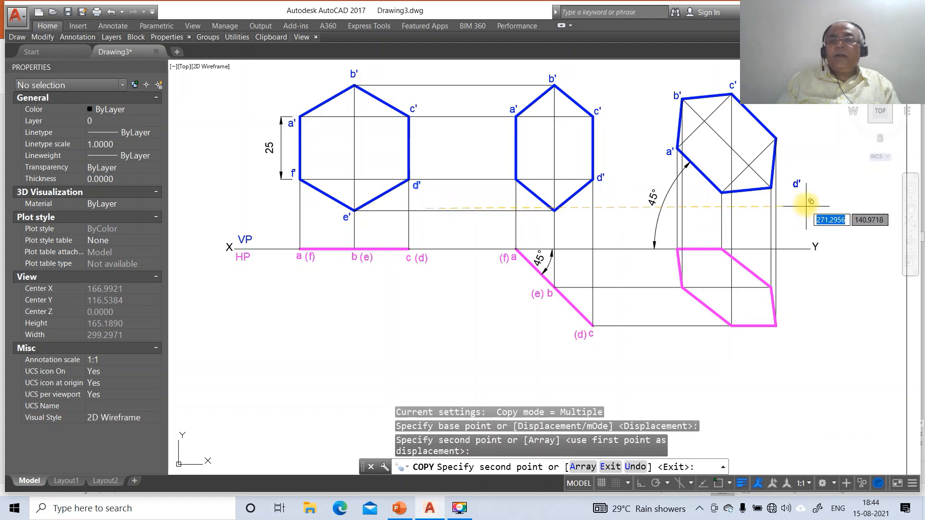
pyautogui.click(794, 161)
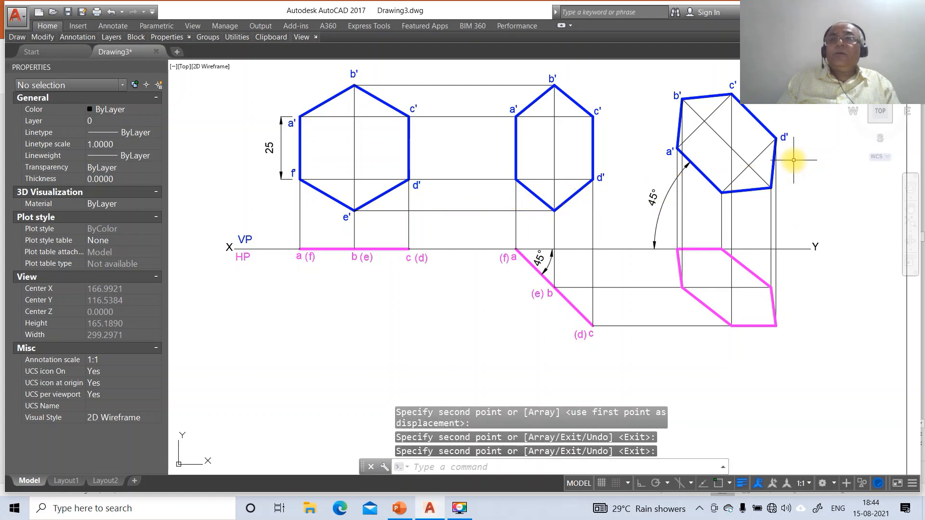
pyautogui.press('Return')
# Step: Copy the e' label from the first hexagon to the second hexagon's bottom vertex and the rotated hexagon's lower-right vertex
pyautogui.press('Return')
pyautogui.click(346, 218)
pyautogui.press('Return')
pyautogui.click(353, 249)
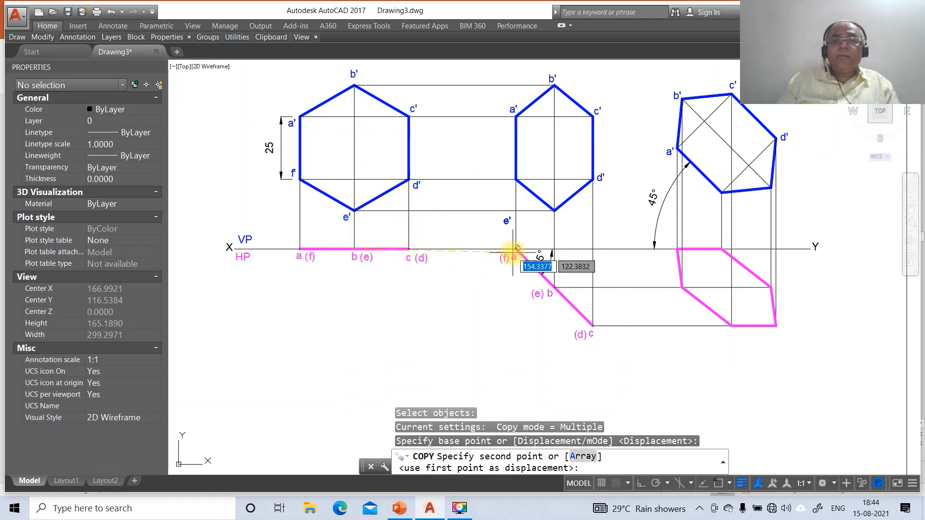
pyautogui.click(567, 247)
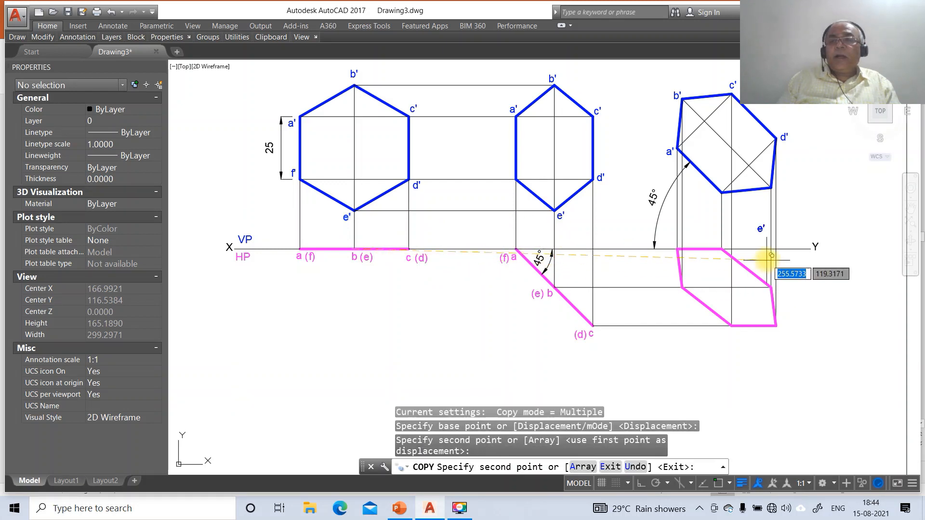
pyautogui.click(771, 226)
pyautogui.press('Return')
# Step: Copy the f' label from the first hexagon to the second hexagon's lower-left vertex and the rotated hexagon's bottom vertex
pyautogui.press('Return')
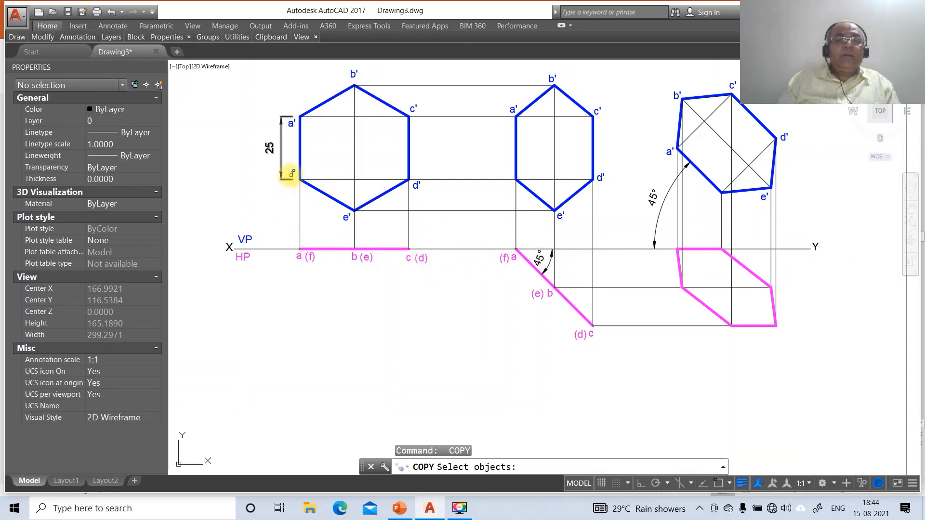
pyautogui.click(291, 174)
pyautogui.press('Return')
pyautogui.click(292, 207)
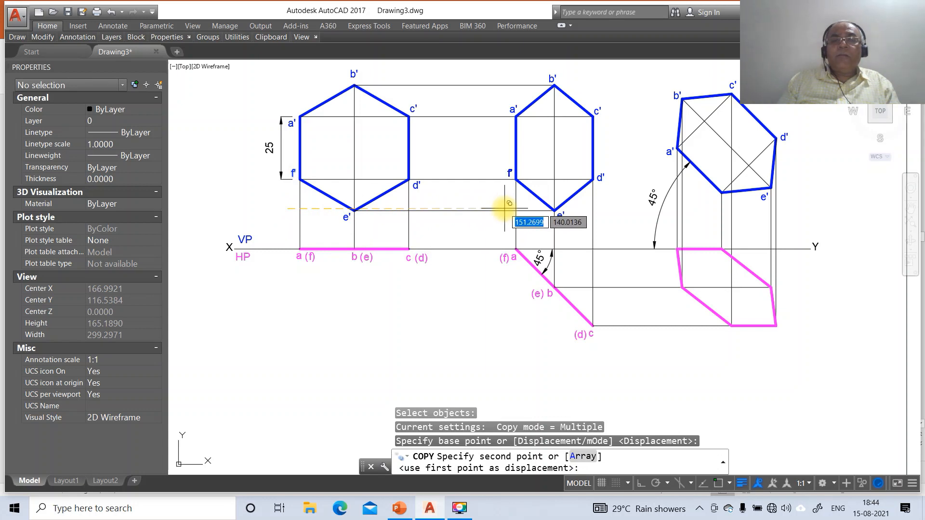
pyautogui.click(510, 203)
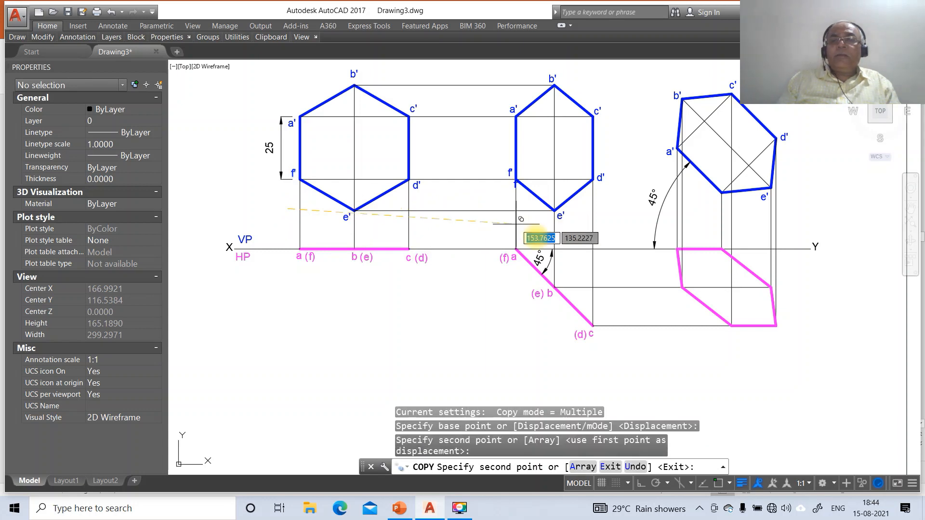
pyautogui.click(712, 236)
pyautogui.press('Return')
# Step: Label the upper-left, left and lower-left vertices of the final top view a, b and c in single-line text of height 3, rotation 0
pyautogui.write('d')
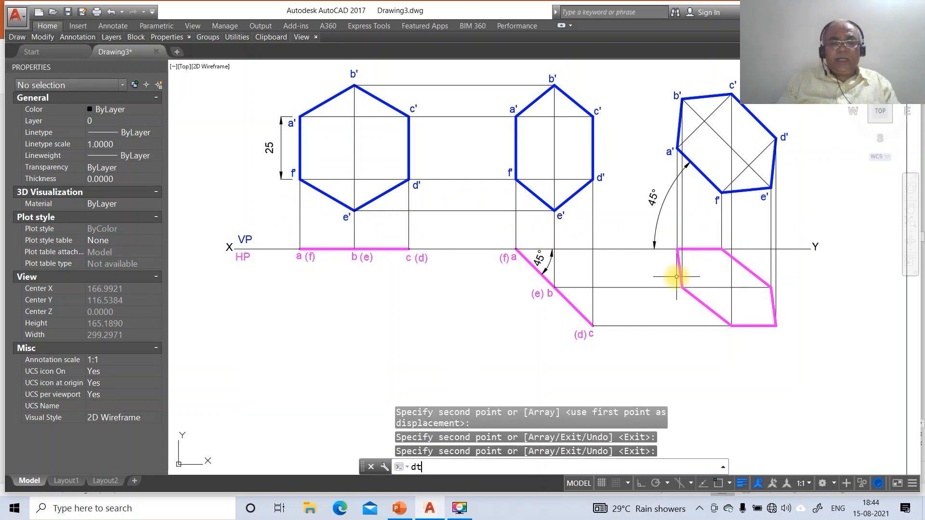
pyautogui.write('t')
pyautogui.press('Return')
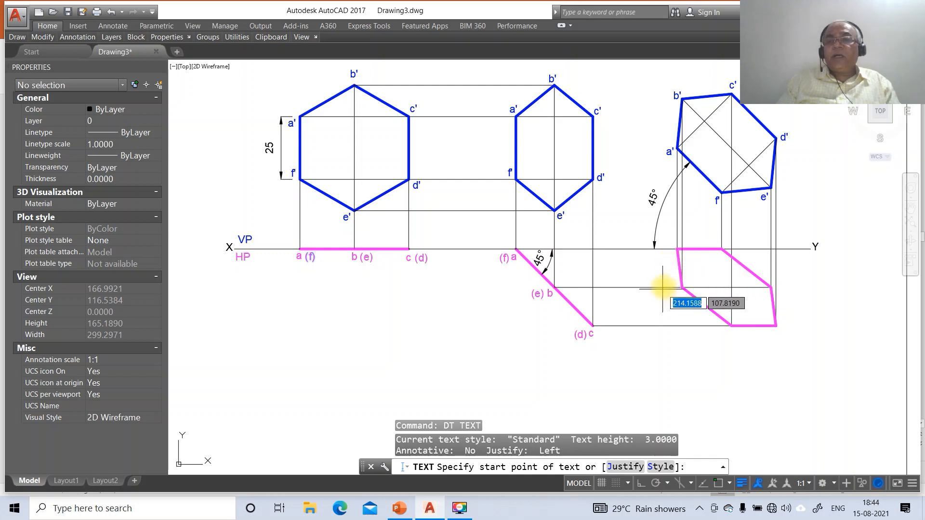
pyautogui.click(671, 263)
pyautogui.press('Return')
pyautogui.press('Return')
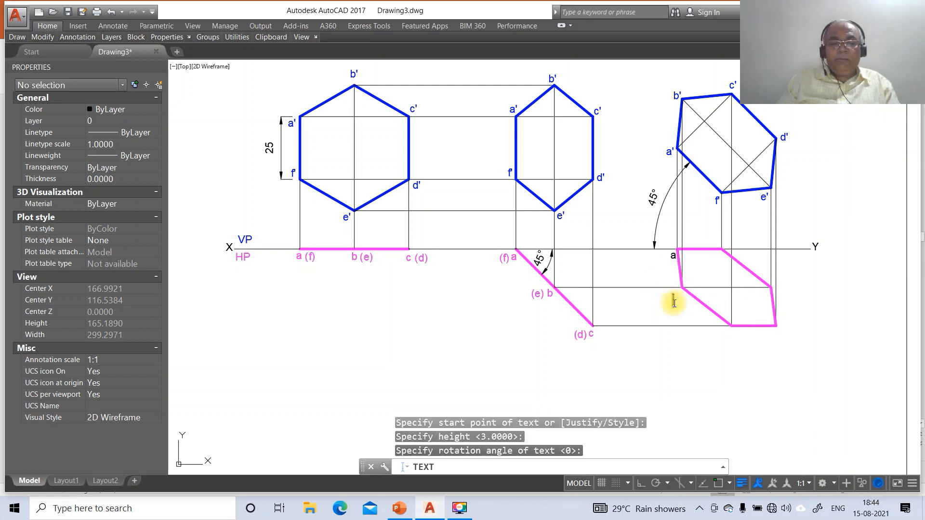
pyautogui.click(729, 335)
pyautogui.write('c')
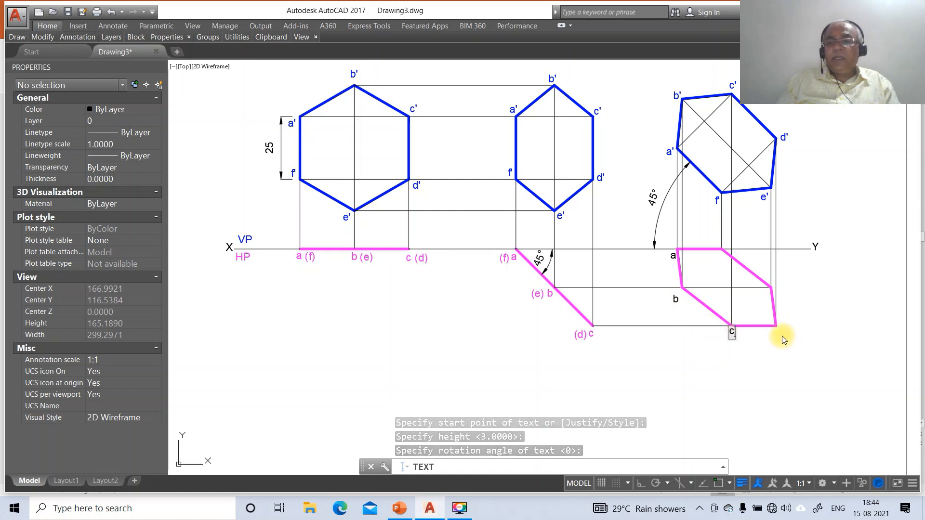
# Step: Label the final top view's lower-right vertex d, right vertex e and the vertex on the XY line below f' as f
pyautogui.click(780, 333)
pyautogui.write('d')
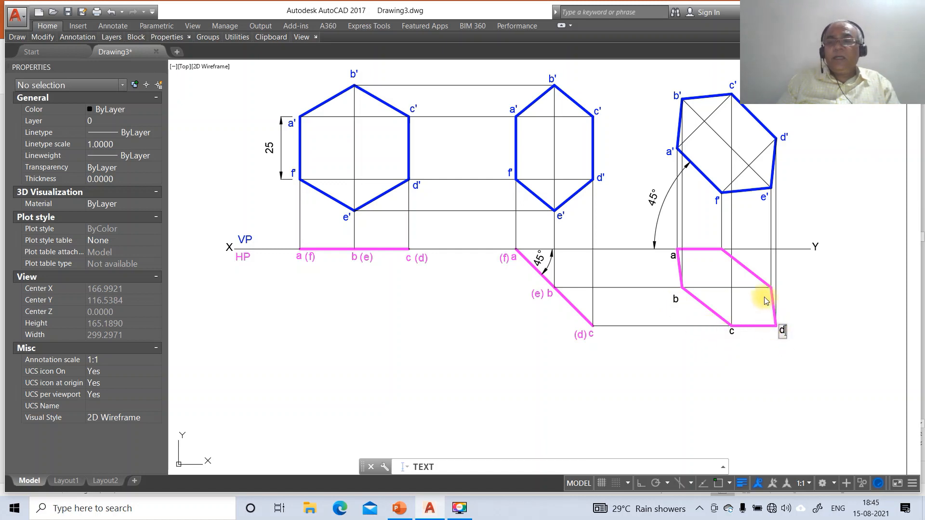
pyautogui.click(716, 260)
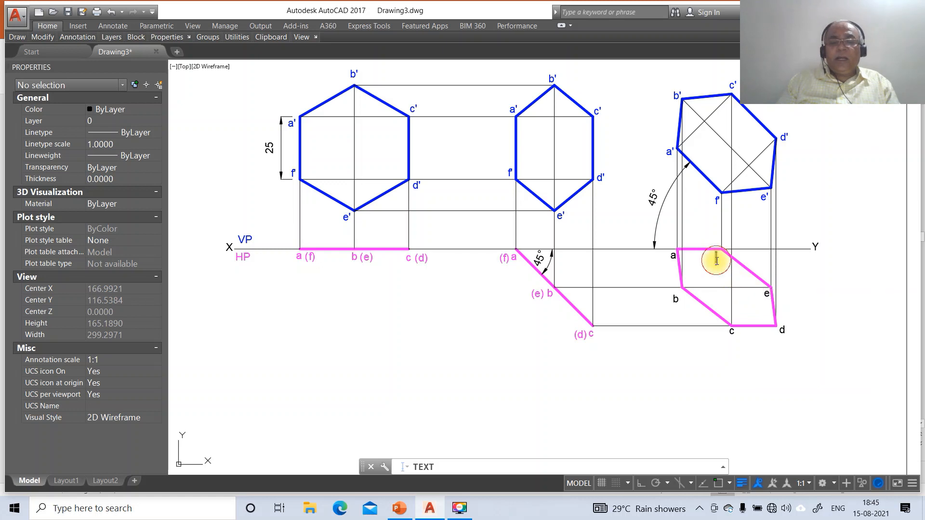
pyautogui.write('f')
pyautogui.press('Return')
pyautogui.press('Return')
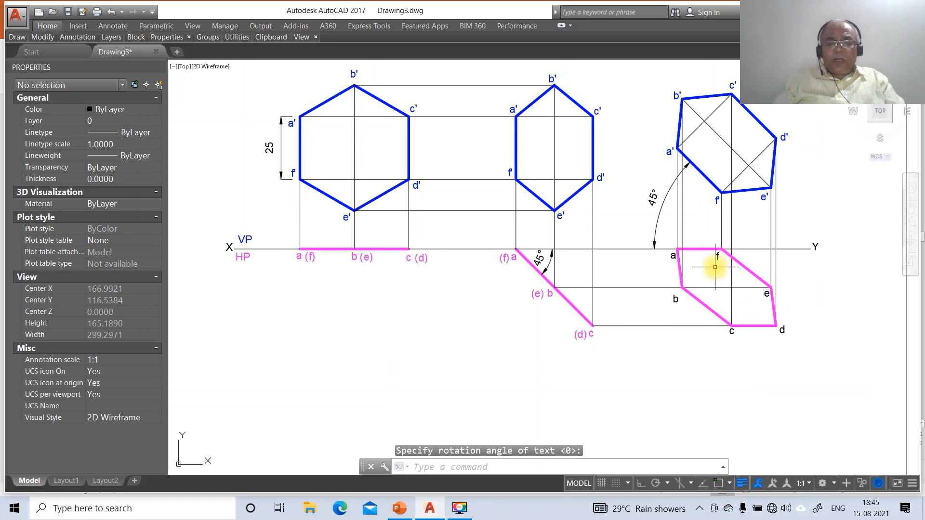
# Step: Move the final top view's a label slightly up and to the left, clear of the outline
pyautogui.write('m')
pyautogui.press('Return')
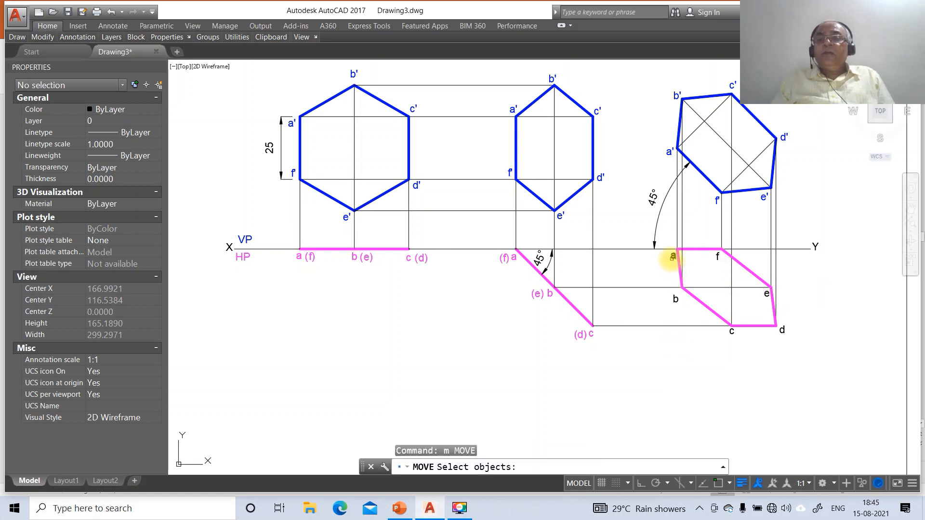
pyautogui.click(672, 257)
pyautogui.press('Return')
pyautogui.click(673, 258)
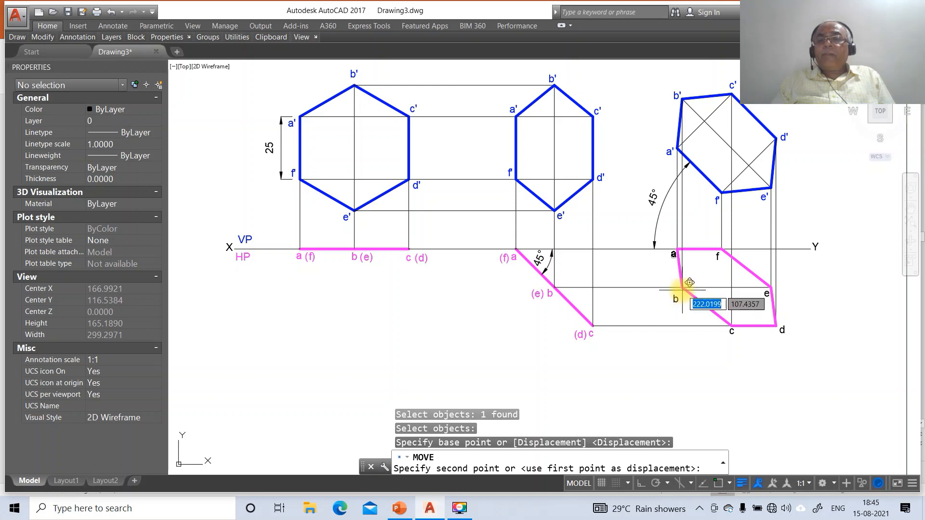
pyautogui.click(681, 291)
# Step: Move the final top view's f label slightly down and to the right, just below its vertex
pyautogui.press('Return')
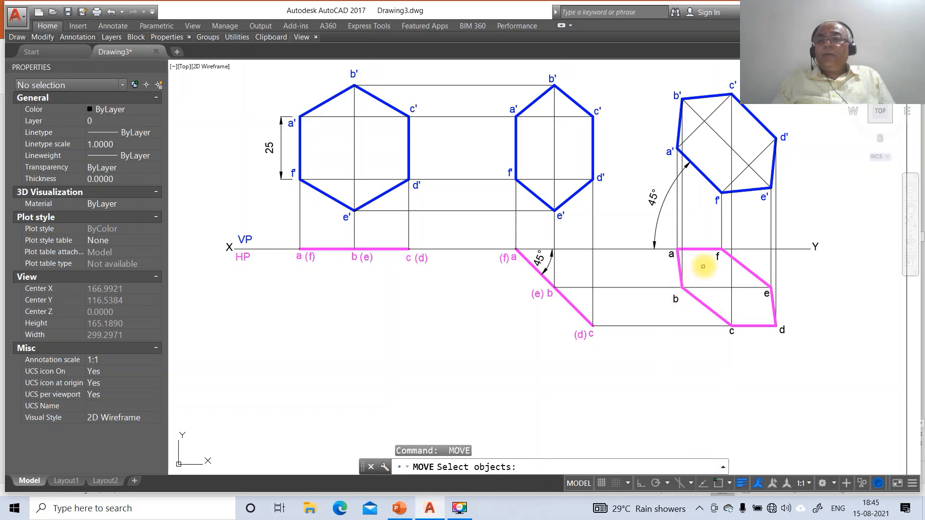
pyautogui.click(717, 257)
pyautogui.press('Return')
pyautogui.click(717, 260)
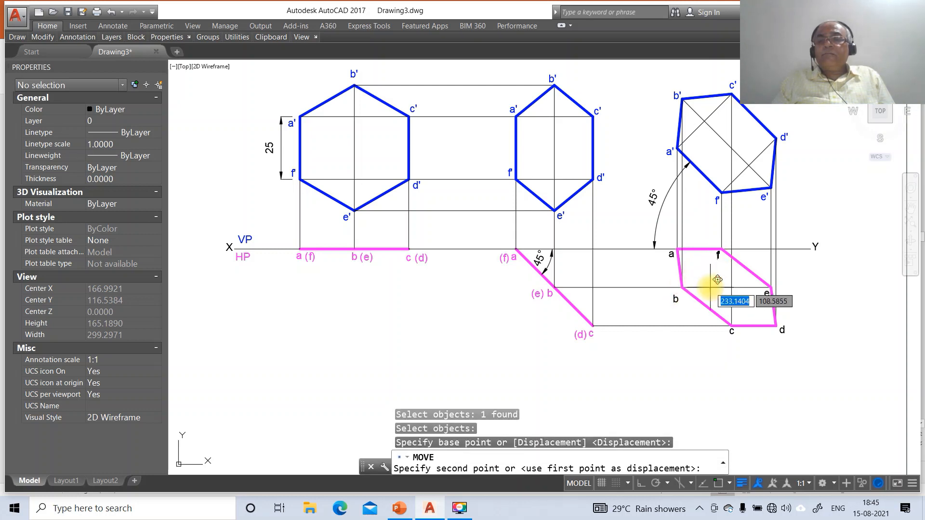
pyautogui.click(718, 261)
# Step: Move the final top view's b label up and to the right, closer to its vertex
pyautogui.press('Return')
pyautogui.click(676, 299)
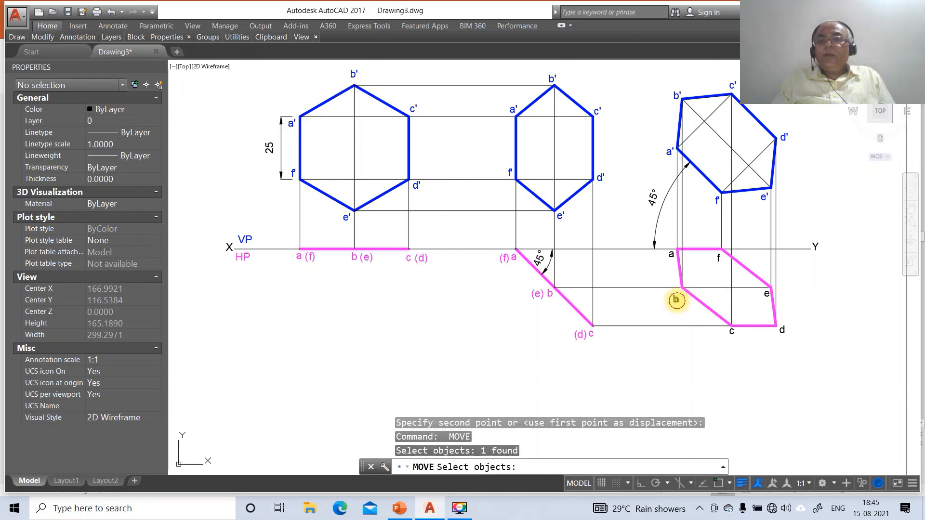
pyautogui.press('Return')
pyautogui.click(687, 321)
pyautogui.click(690, 316)
# Step: Move the final top view's e label slightly up and to the left, just inside its vertex
pyautogui.press('Return')
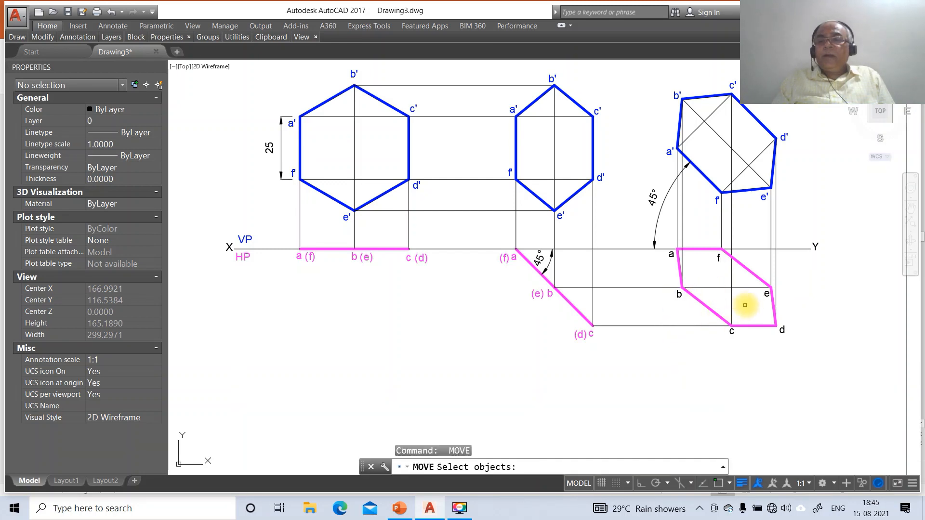
pyautogui.click(767, 294)
pyautogui.press('Return')
pyautogui.click(766, 296)
pyautogui.click(765, 293)
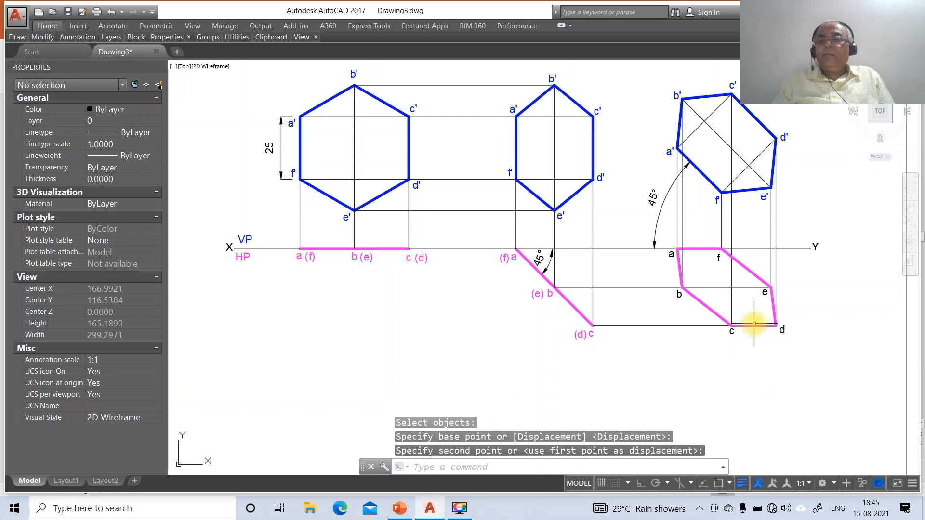
# Step: Move the final top view's c label slightly down and to the right, just below its vertex
pyautogui.press('Return')
pyautogui.click(731, 333)
pyautogui.press('Return')
pyautogui.click(755, 345)
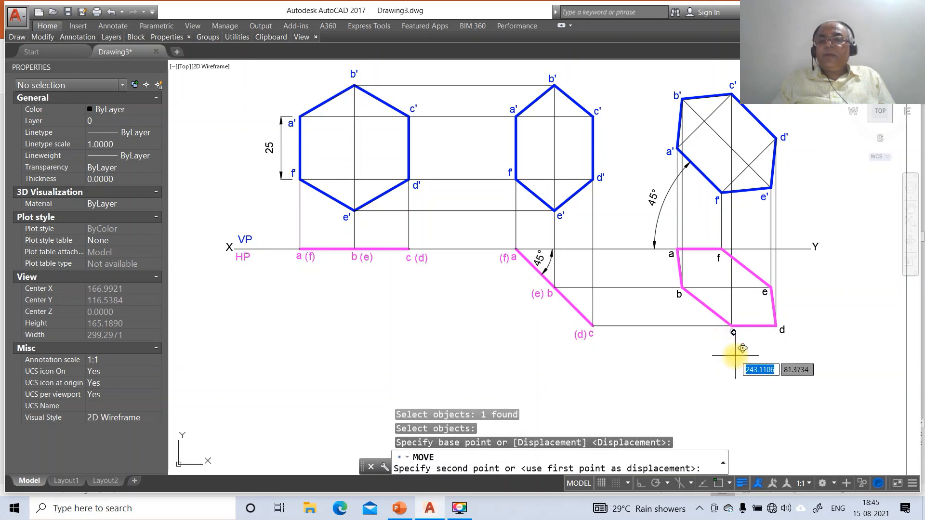
pyautogui.click(757, 346)
# Step: Move the final top view's d label left and slightly down so it sits directly below its vertex
pyautogui.press('Return')
pyautogui.click(782, 330)
pyautogui.press('Return')
pyautogui.click(808, 339)
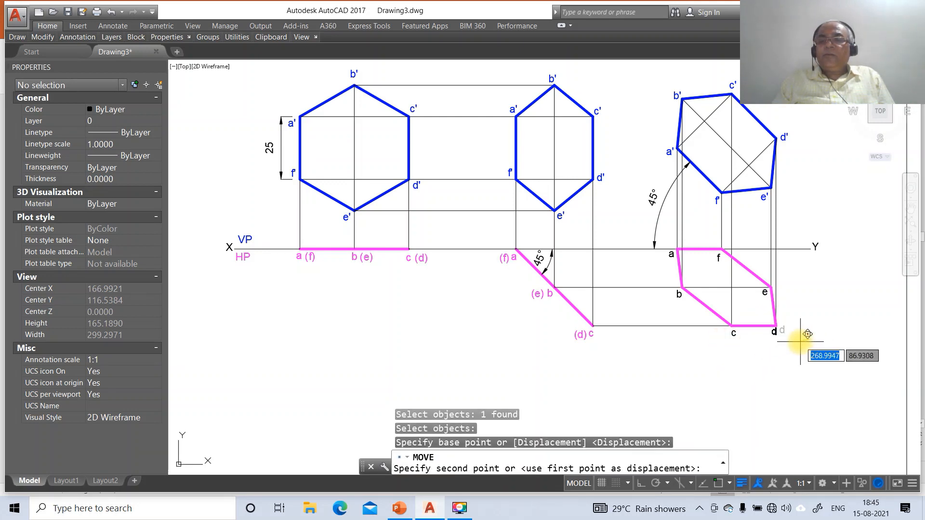
pyautogui.click(803, 342)
# Step: Assign the final top view's six vertex labels, a to f, to the TV layer
pyautogui.click(668, 255)
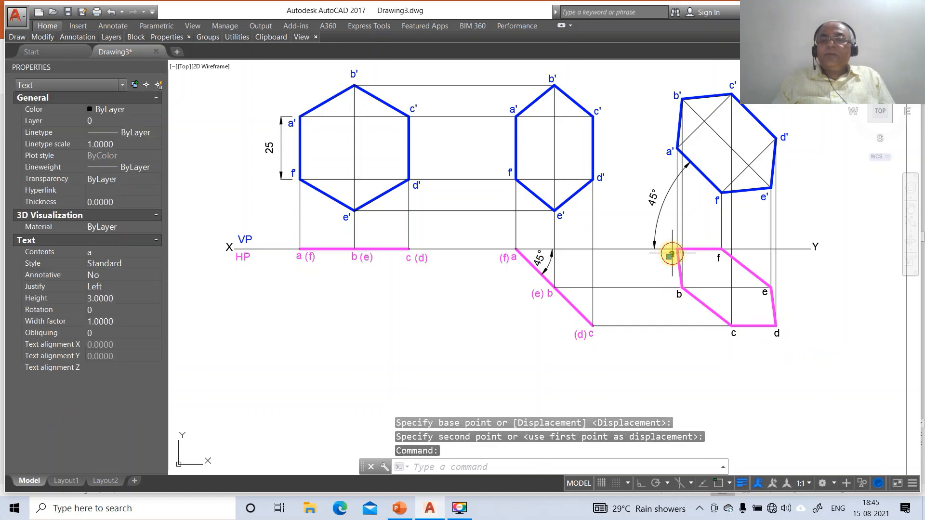
pyautogui.click(718, 258)
pyautogui.click(764, 292)
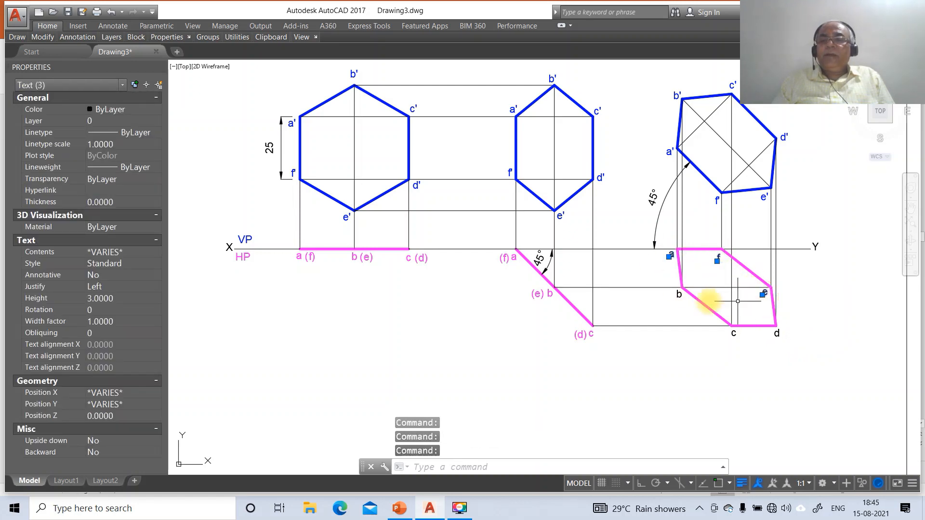
pyautogui.click(731, 332)
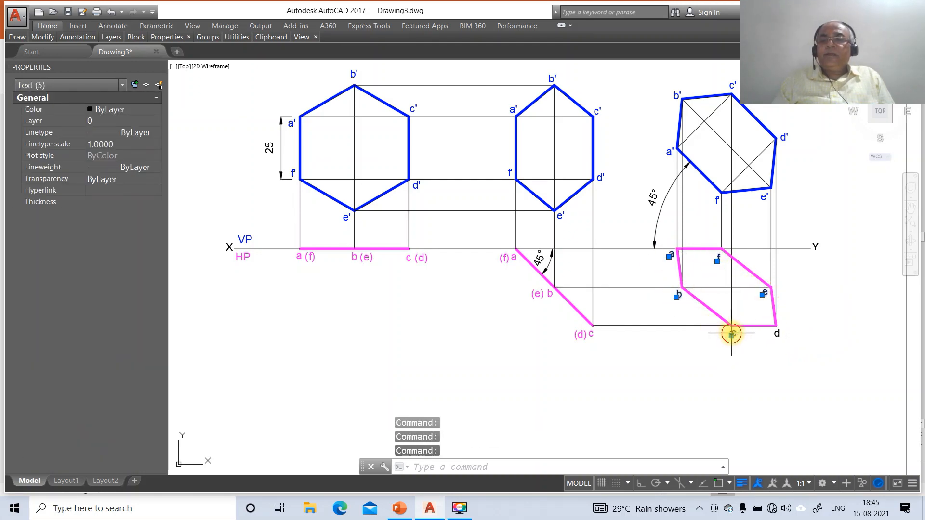
pyautogui.click(775, 334)
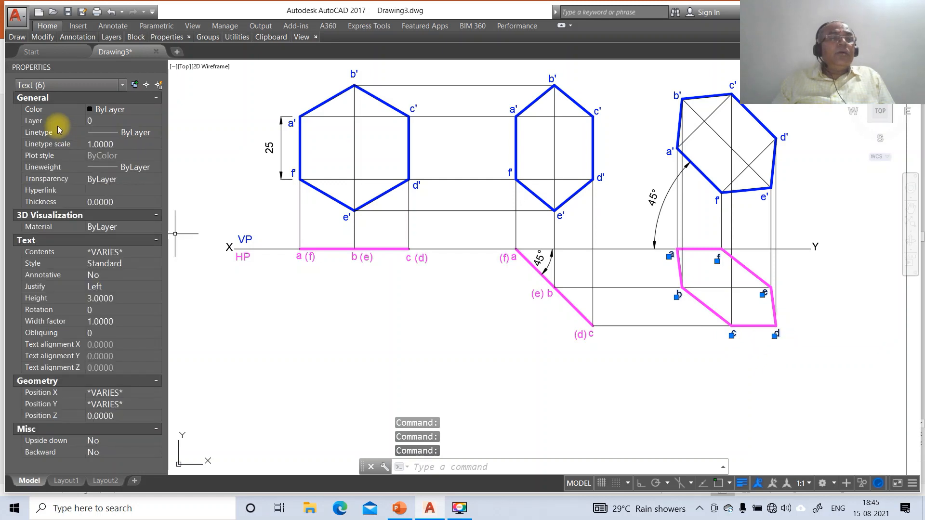
pyautogui.click(57, 125)
pyautogui.click(157, 121)
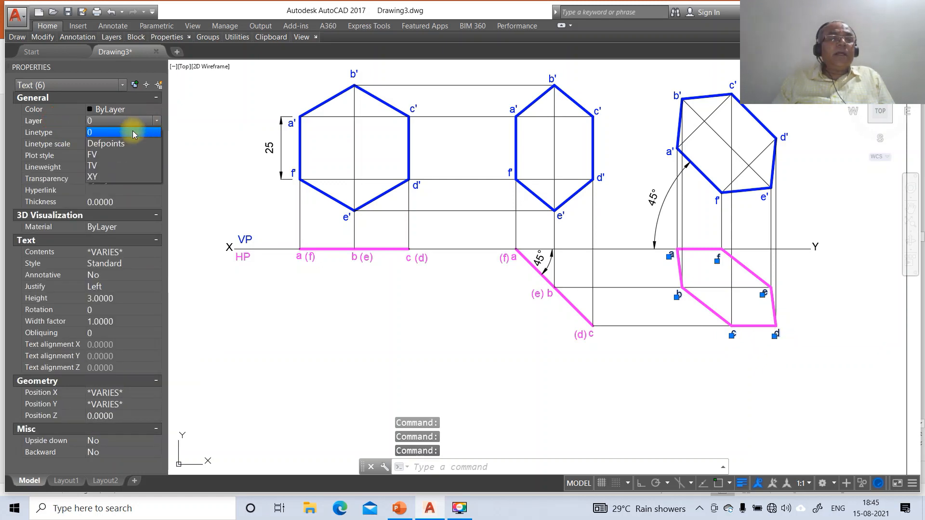
pyautogui.click(103, 159)
pyautogui.press('Escape')
pyautogui.press('Escape')
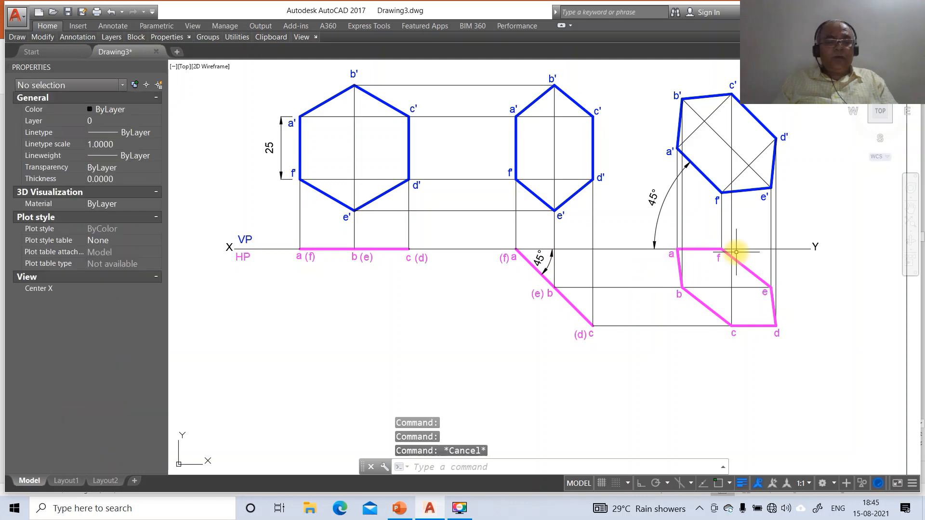
pyautogui.write('dim')
pyautogui.press('Return')
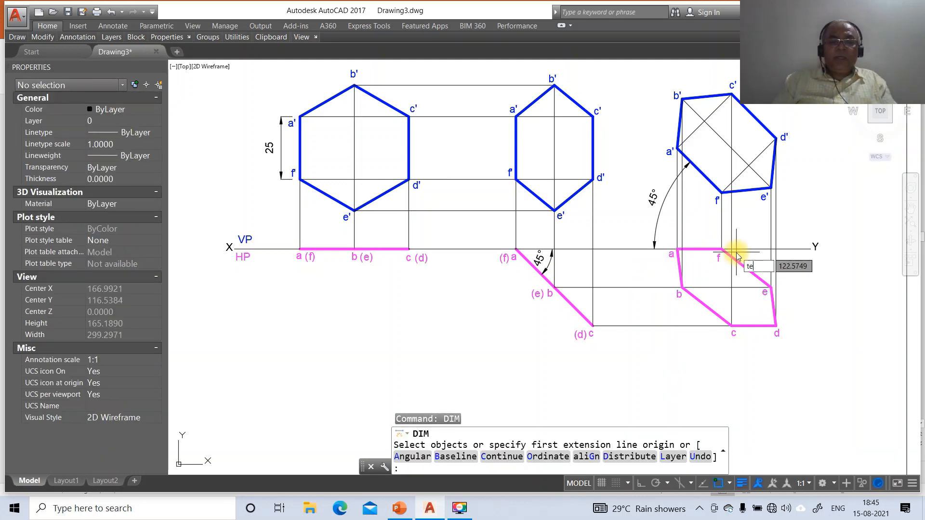
pyautogui.press('Escape')
# Step: Relocate the 45° angle dimension's text in the final front view to just below and right of vertex f', above the XY line
pyautogui.write('D')
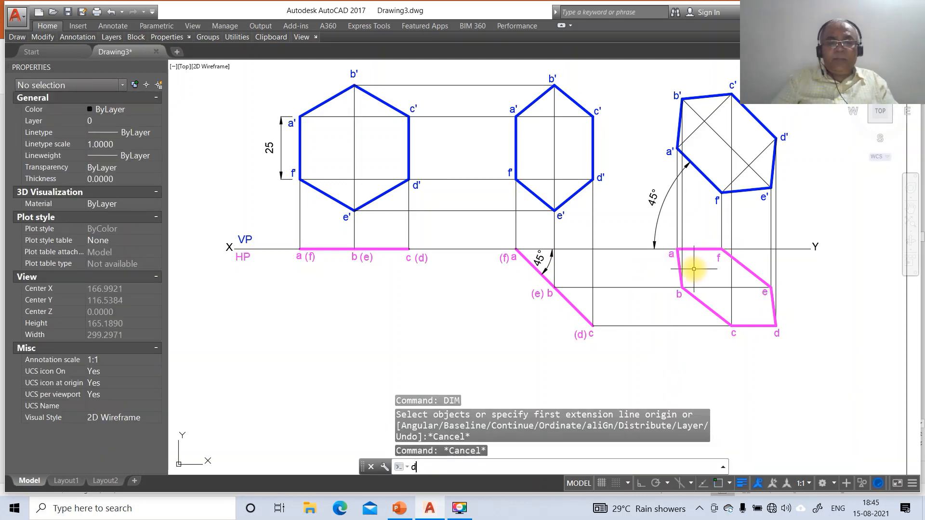
pyautogui.write('imted')
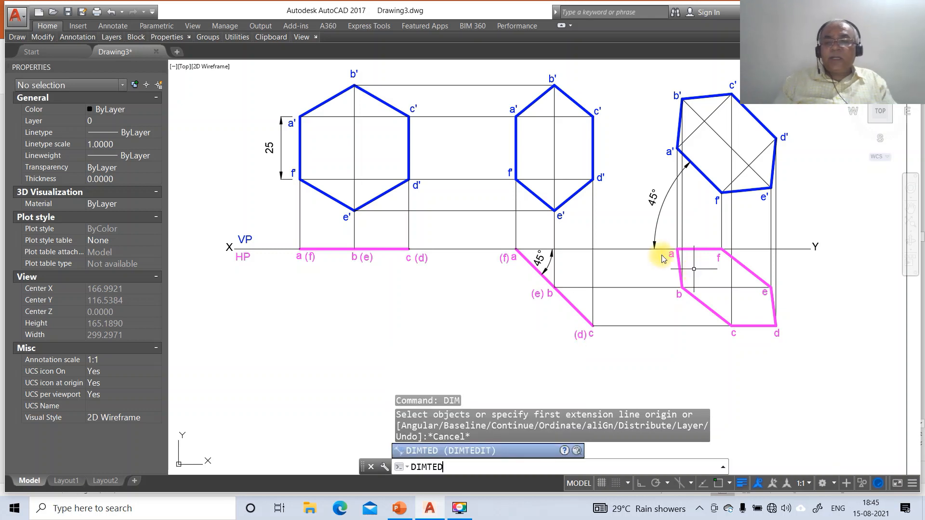
pyautogui.press('Return')
pyautogui.click(652, 196)
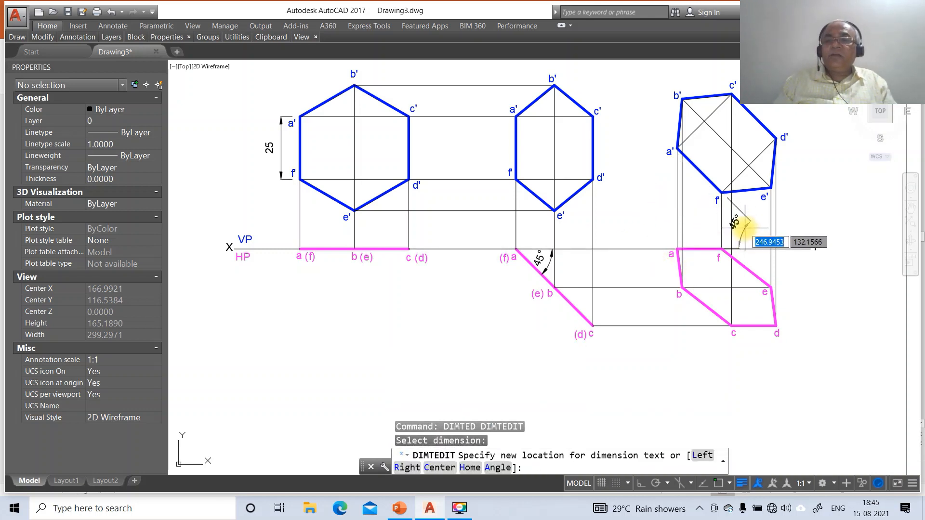
pyautogui.click(738, 227)
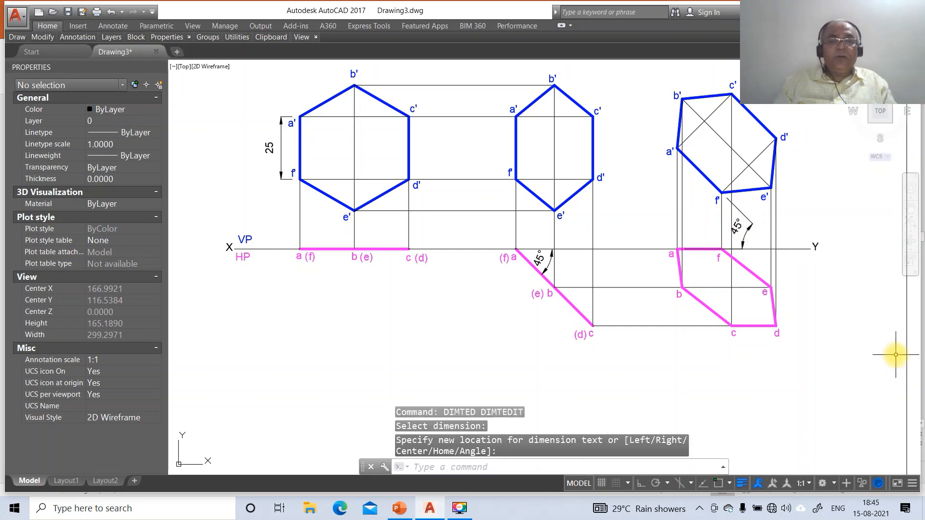
# Step: Frame the complete set of projections and compare it with the Final Solution slide in PowerPoint, returning to AutoCAD
pyautogui.write('z')
pyautogui.press('Return')
pyautogui.write('p')
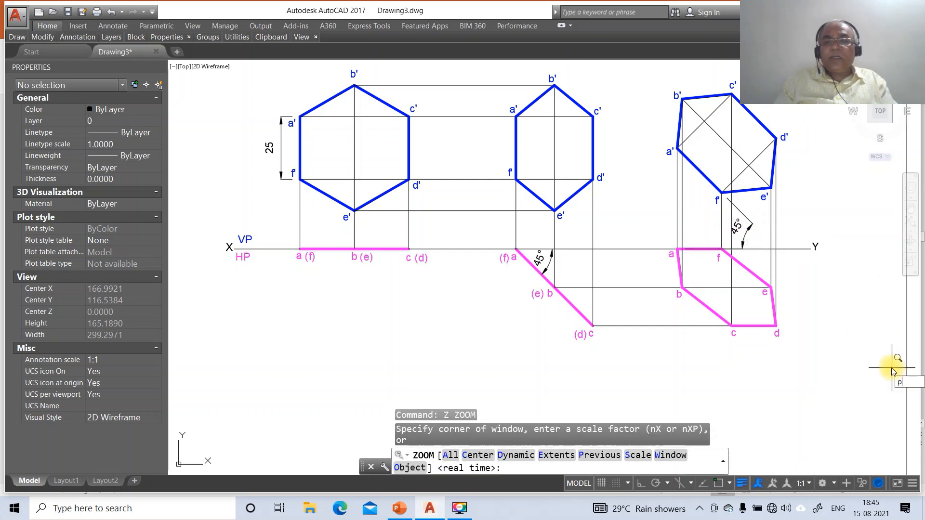
pyautogui.press('Return')
pyautogui.write('z')
pyautogui.press('Return')
pyautogui.write('w')
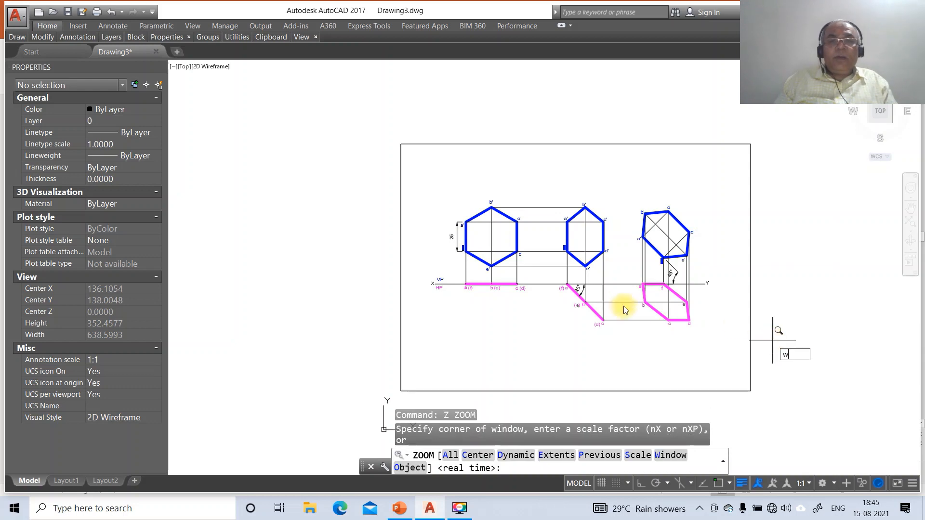
pyautogui.press('Return')
pyautogui.click(410, 195)
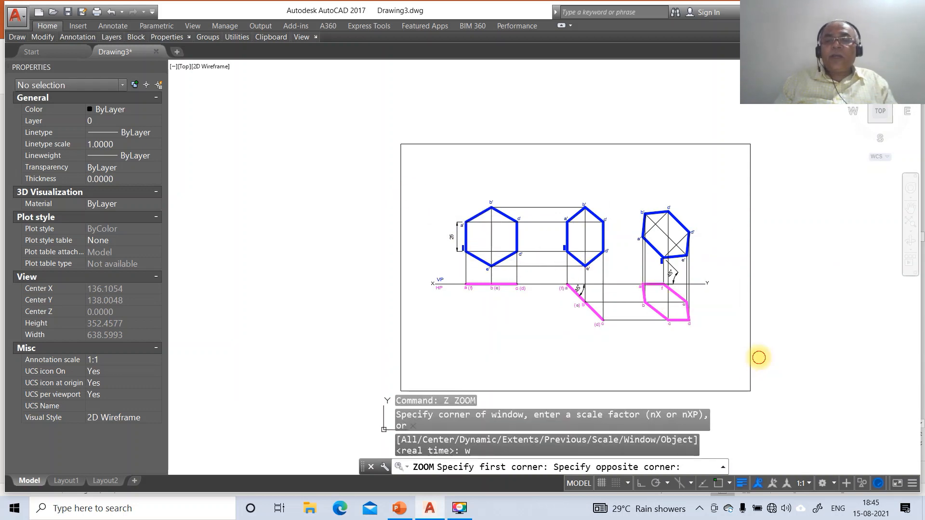
pyautogui.click(759, 357)
pyautogui.press('Escape')
pyautogui.press('Escape')
pyautogui.press('Escape')
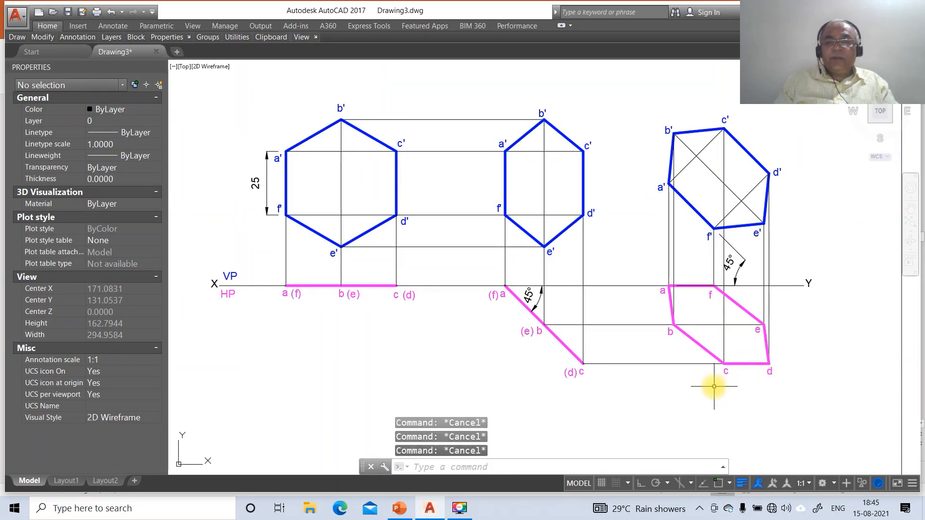
pyautogui.click(412, 514)
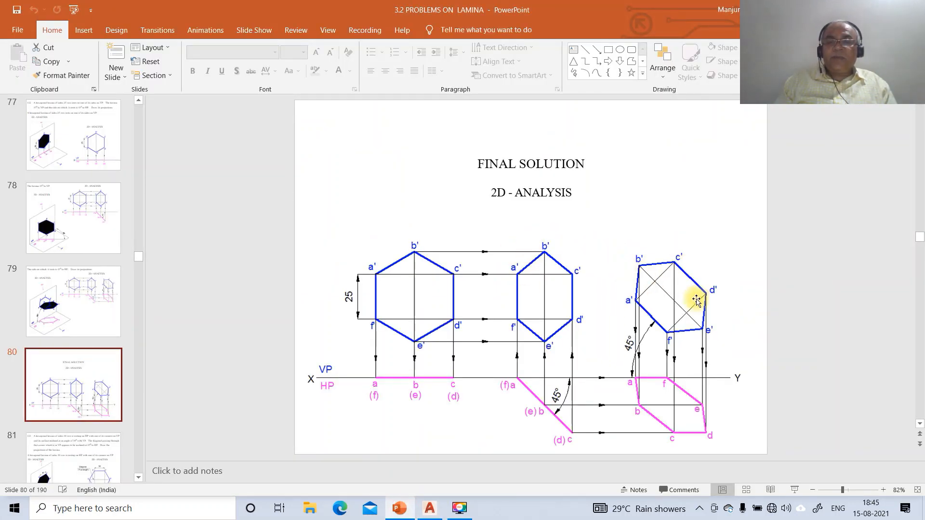
pyautogui.click(445, 505)
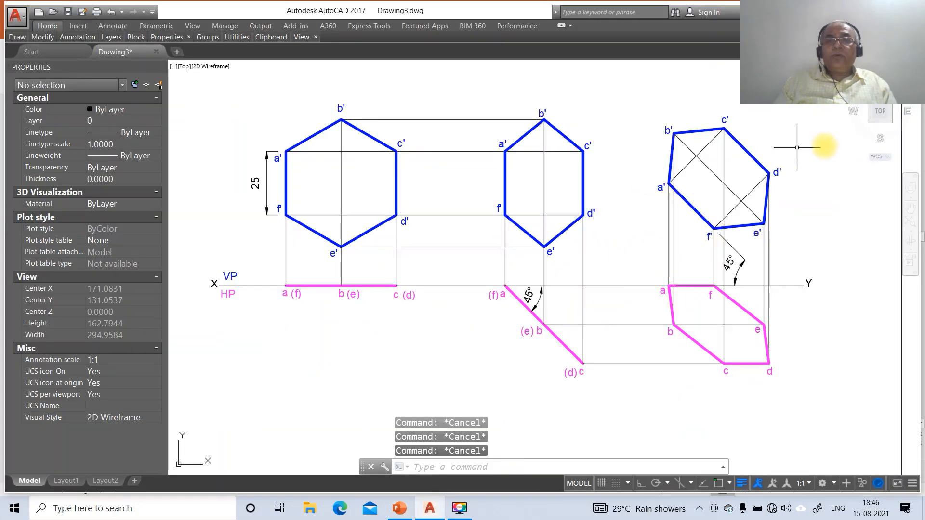